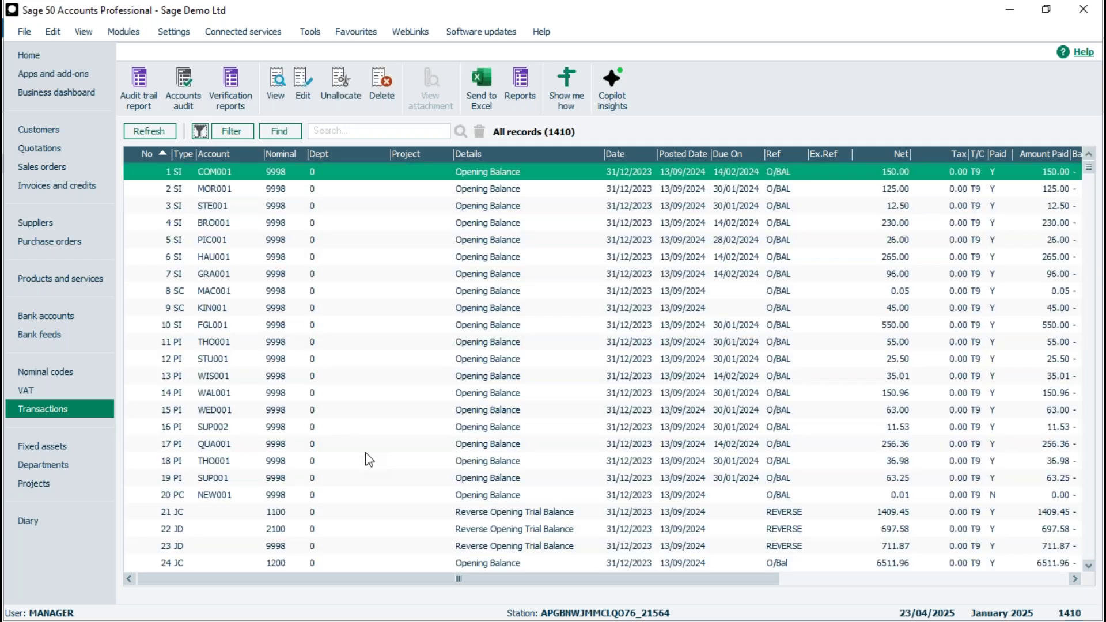
# Search the transactions list for 1100 and select sales invoice transaction number 1100
pyautogui.moveTo(1089, 168); pyautogui.dragTo(1089, 552)
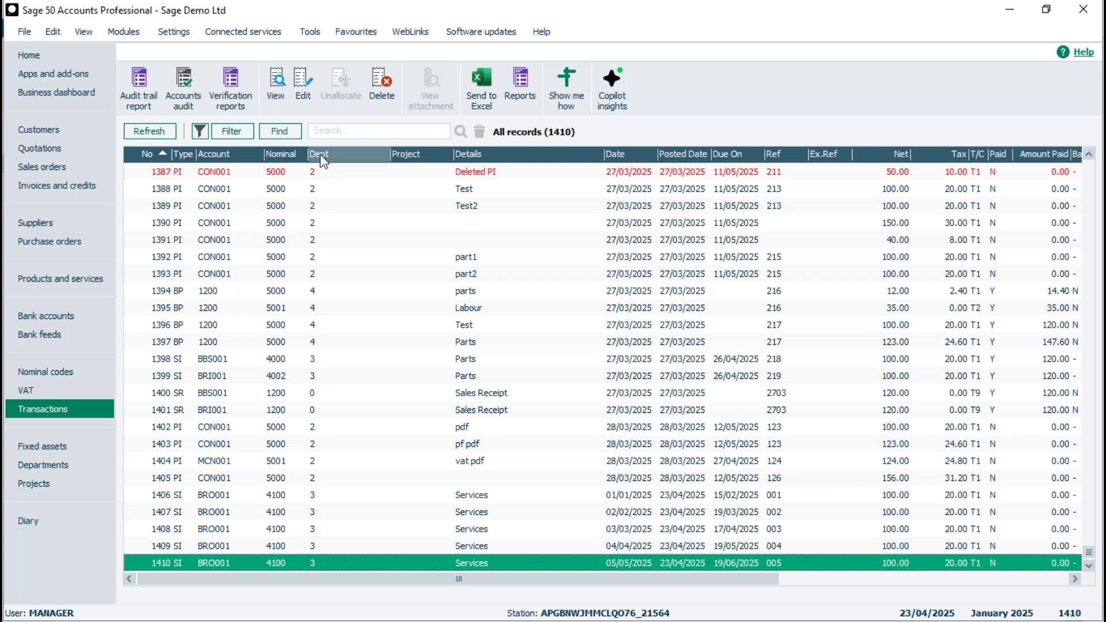
pyautogui.click(325, 132)
pyautogui.write('1100')
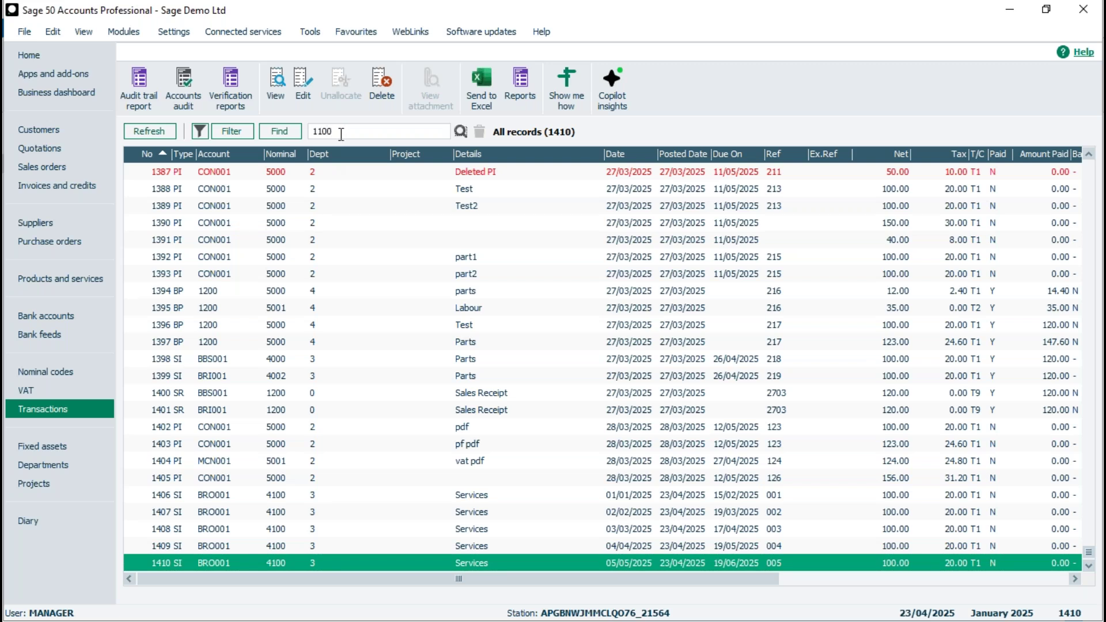
pyautogui.click(461, 131)
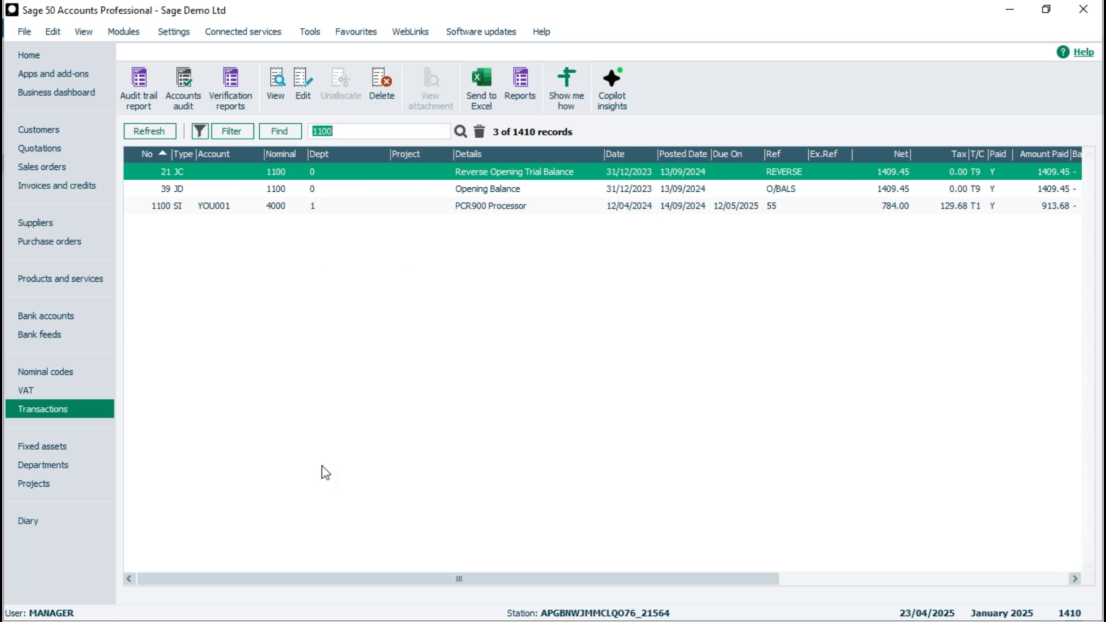
pyautogui.click(155, 209)
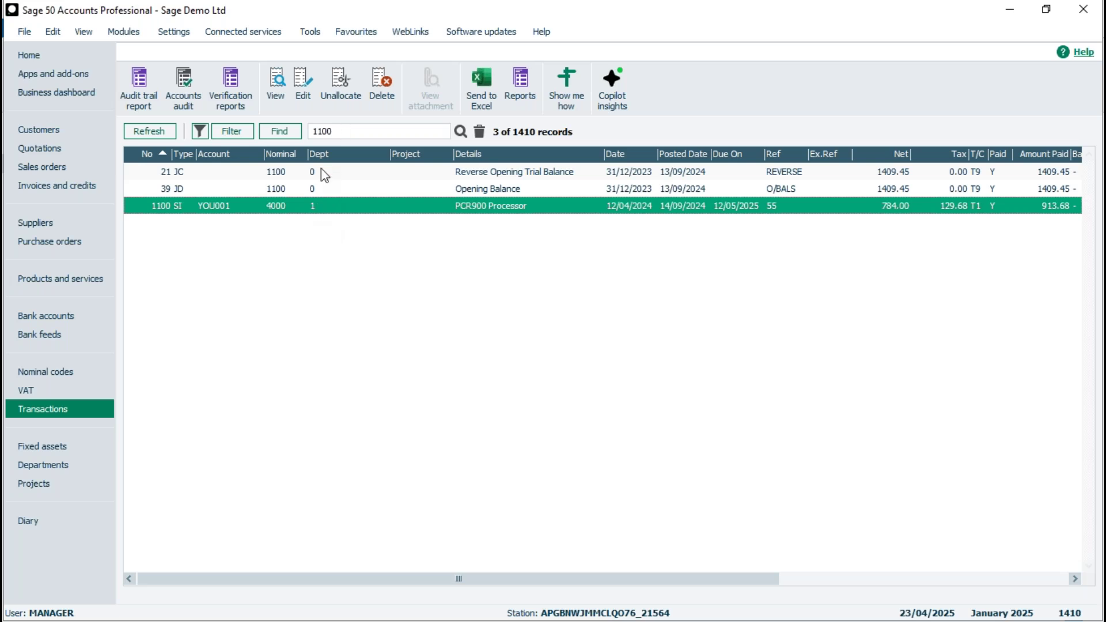
# Search the transactions list for nominal code 4100, then clear the search to list all records again
pyautogui.moveTo(334, 132); pyautogui.dragTo(311, 134)
pyautogui.write('4100')
pyautogui.click(461, 131)
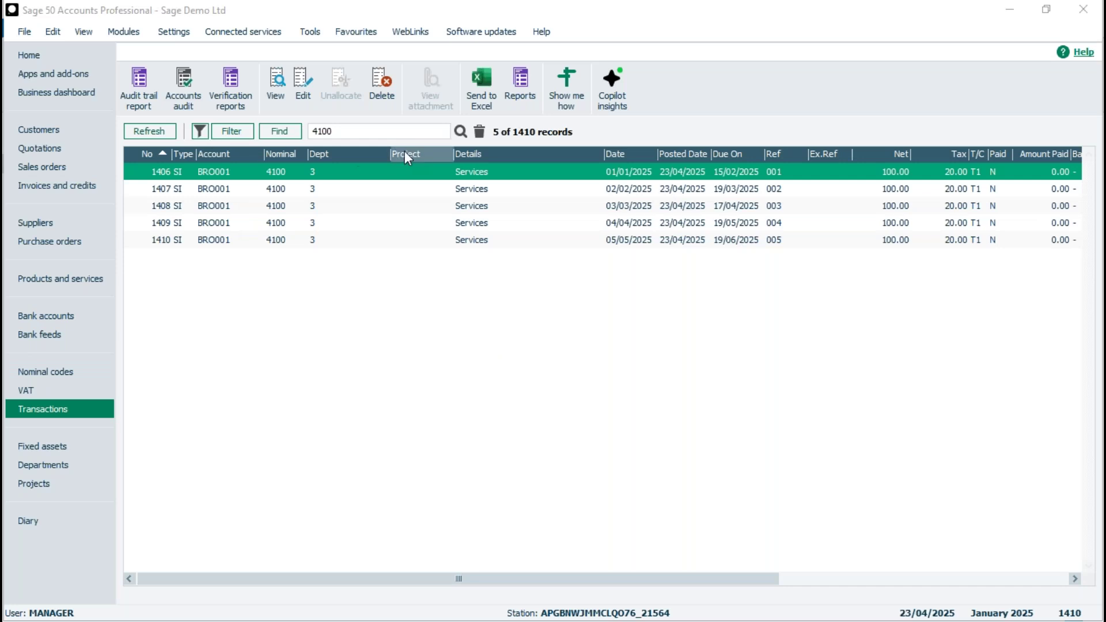
pyautogui.click(478, 131)
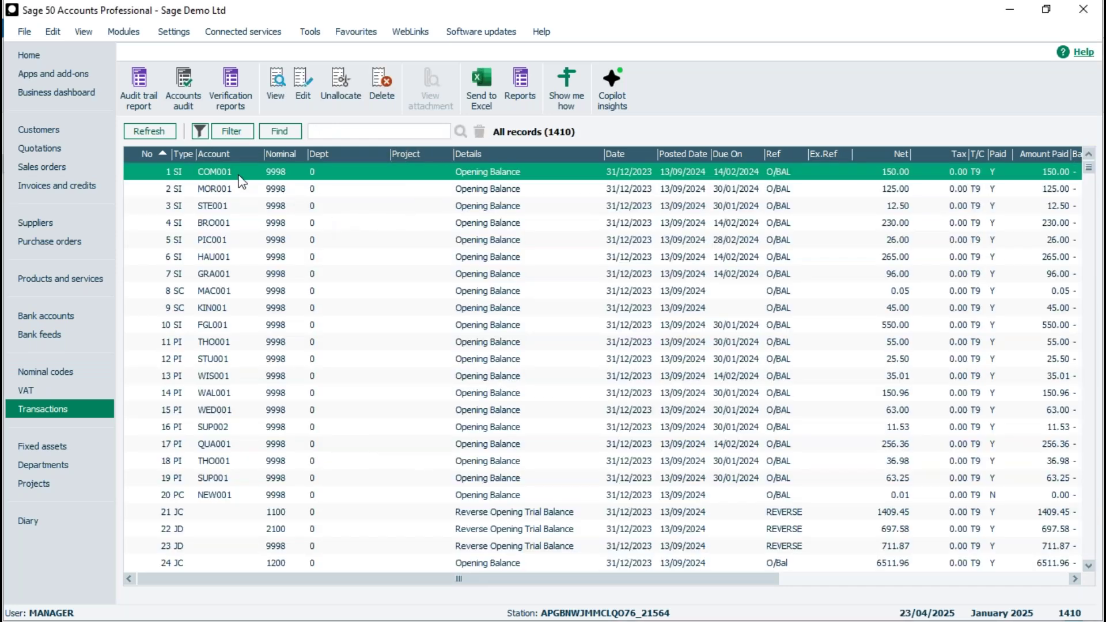
# Open the nominal record 4100 Sales Export, examine its monthly details and its activity, and close the record
pyautogui.click(36, 369)
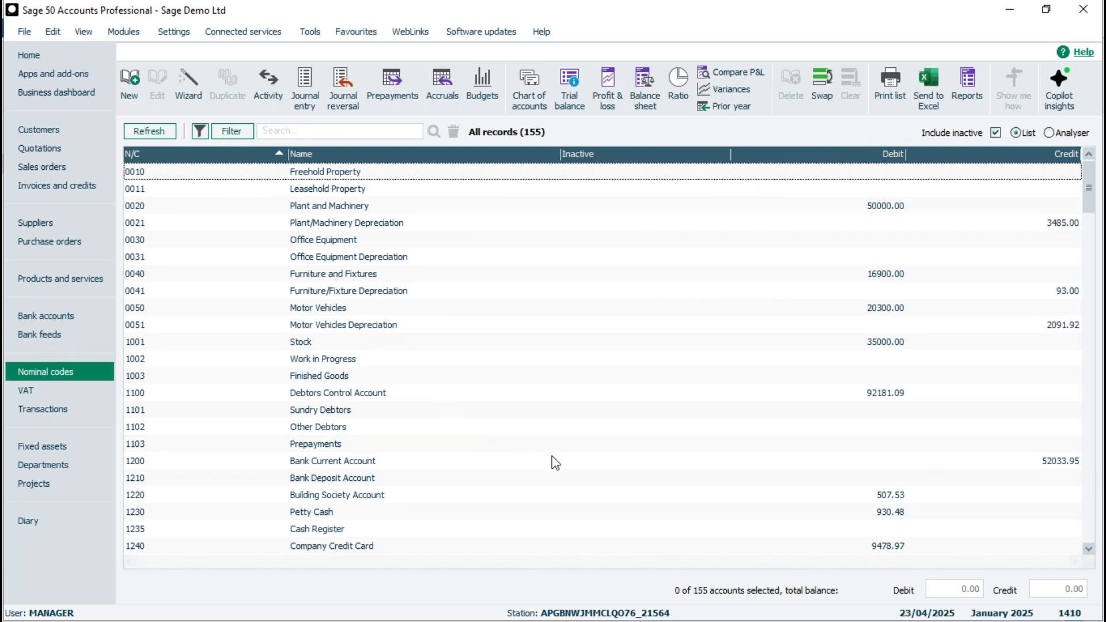
pyautogui.click(1088, 549)
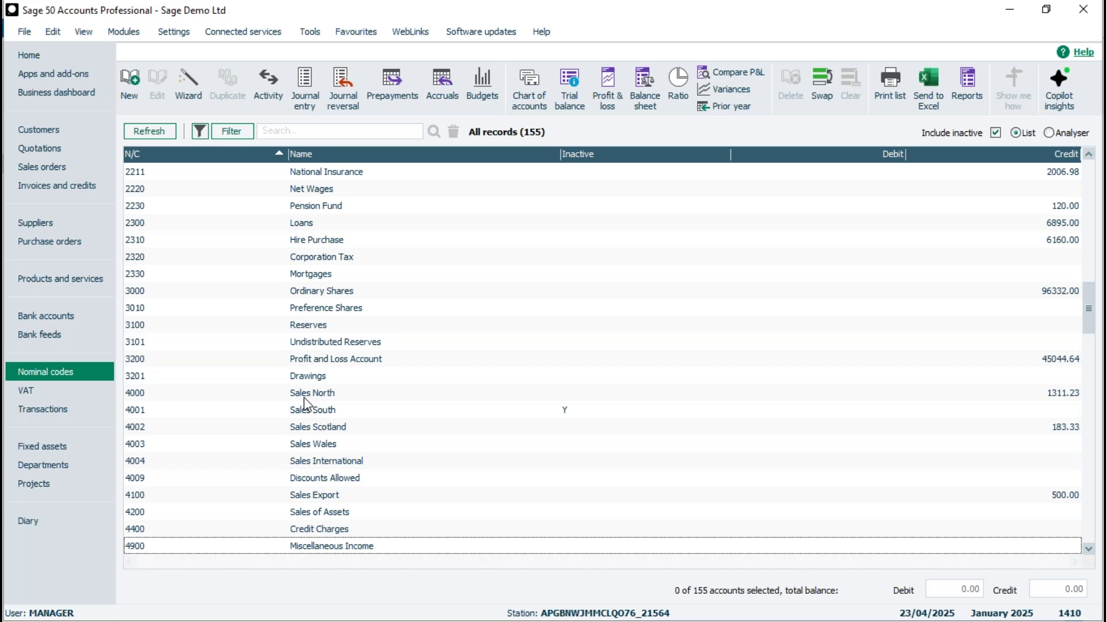
pyautogui.click(315, 495)
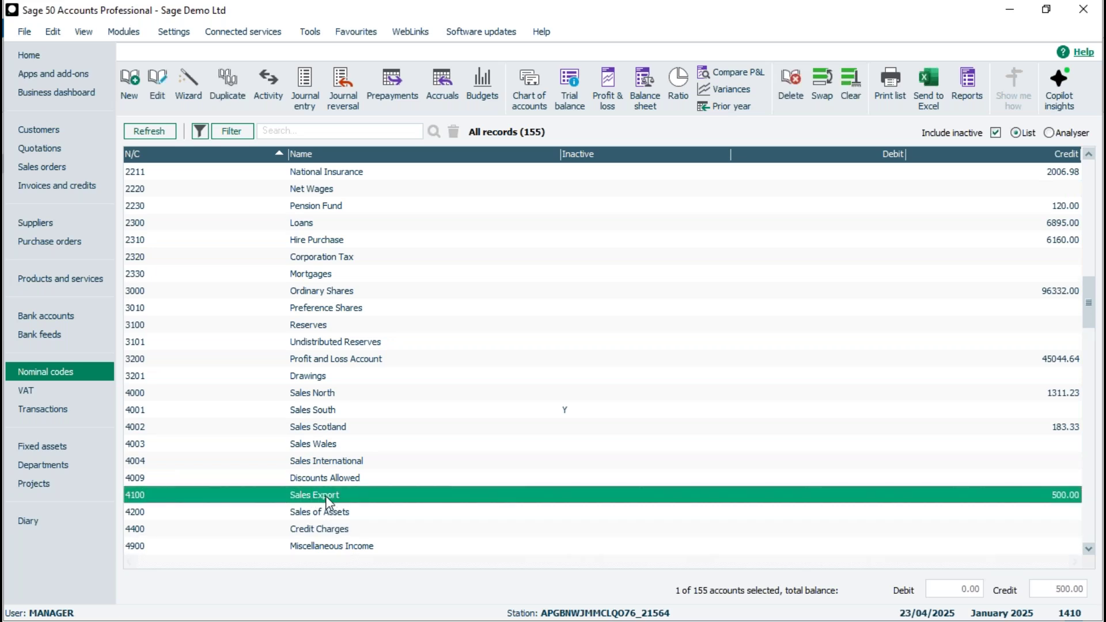
pyautogui.doubleClick(326, 498)
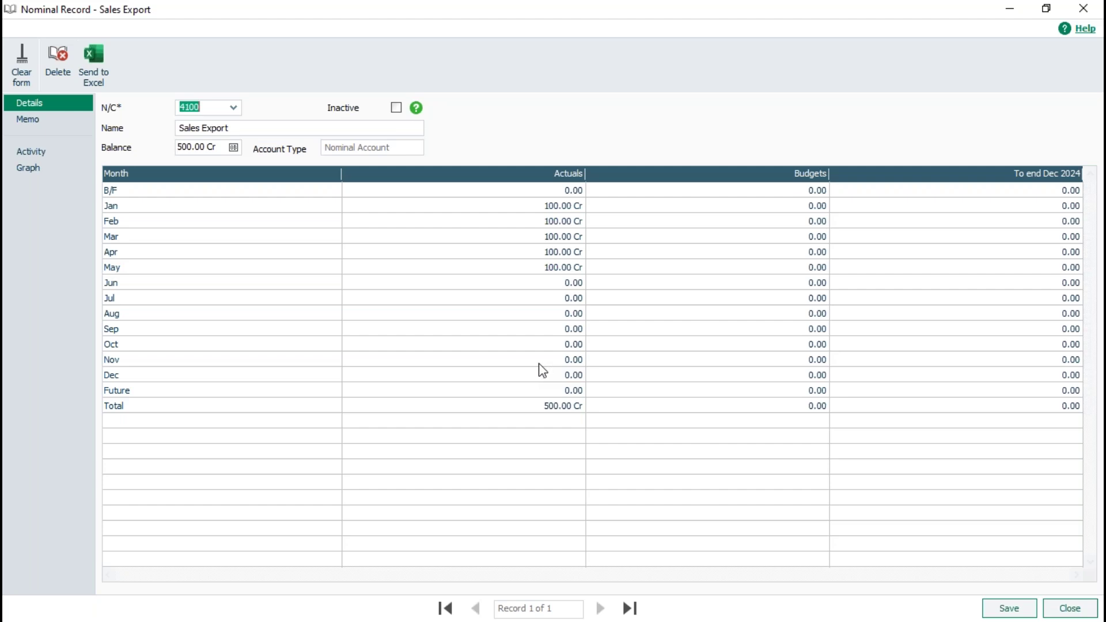
pyautogui.click(33, 152)
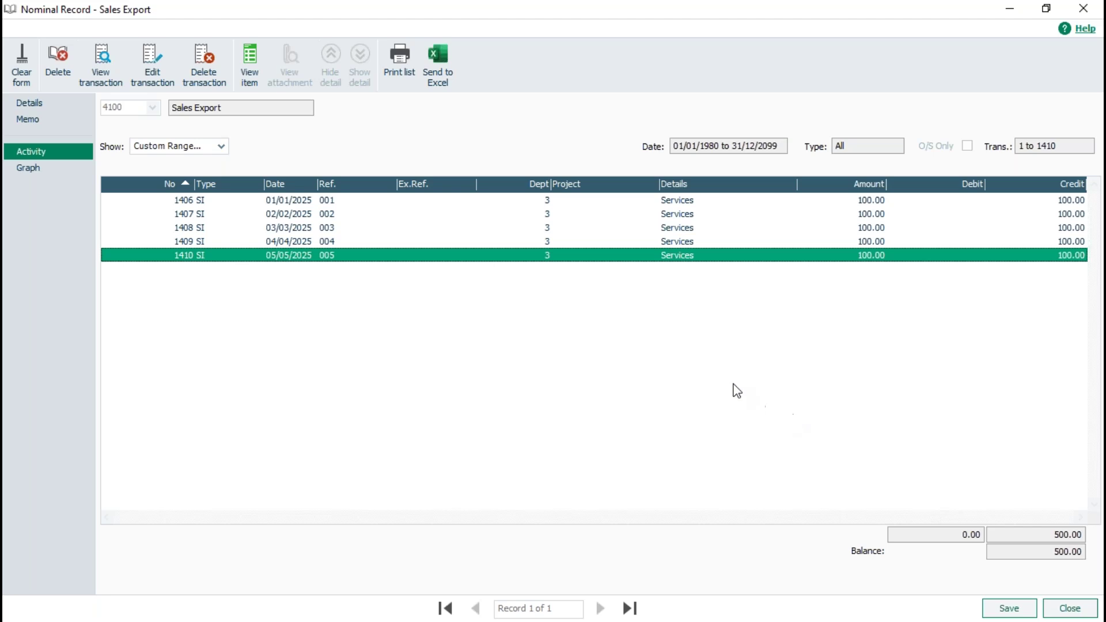
pyautogui.click(1069, 608)
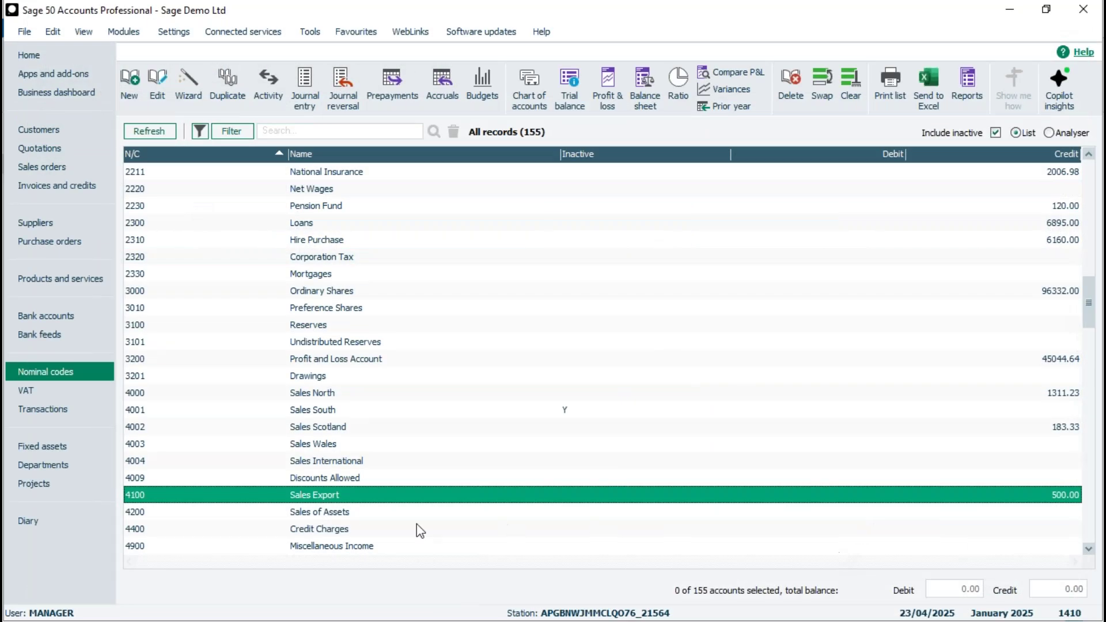
# From the maximized activity window of nominal code 4100, inspect sales invoice transaction 1406 in view and edit mode, closing it without changes
pyautogui.click(267, 82)
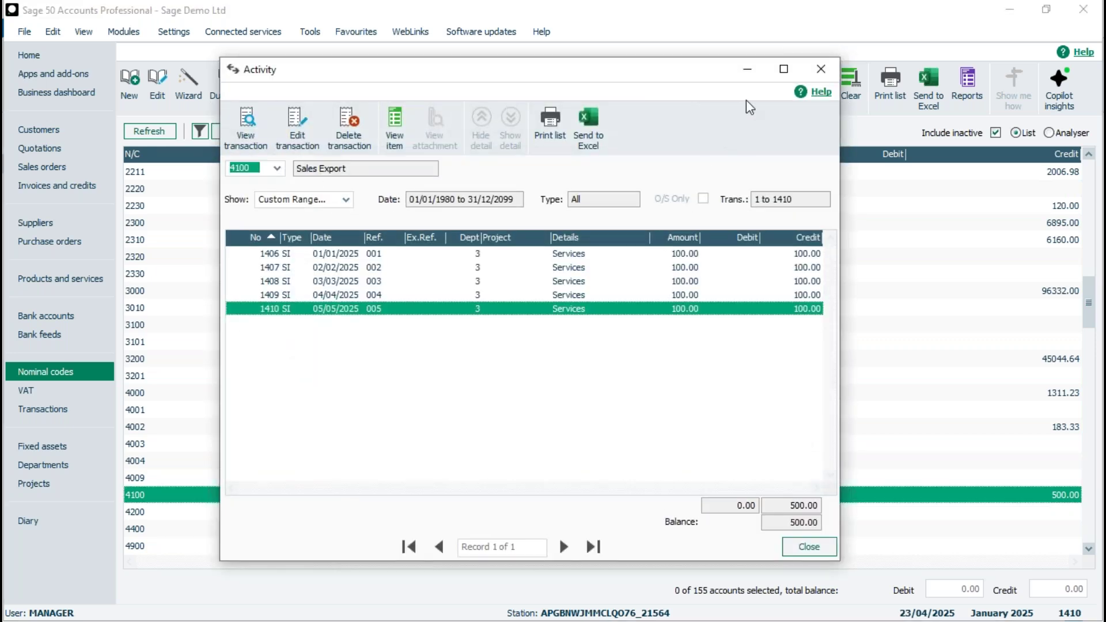
pyautogui.click(783, 69)
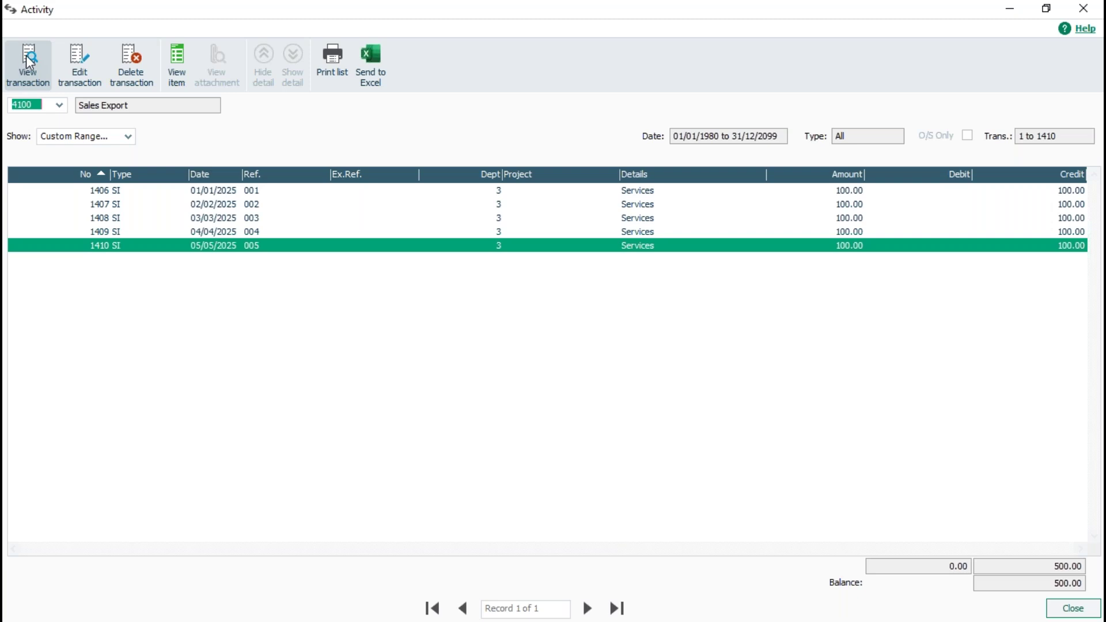
pyautogui.click(212, 199)
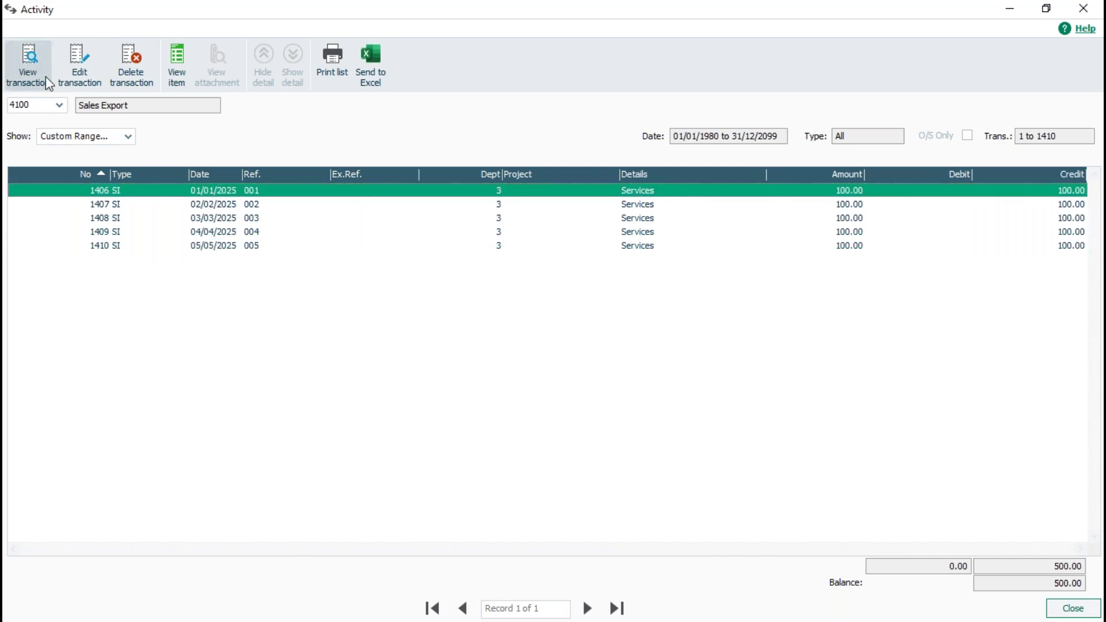
pyautogui.click(30, 62)
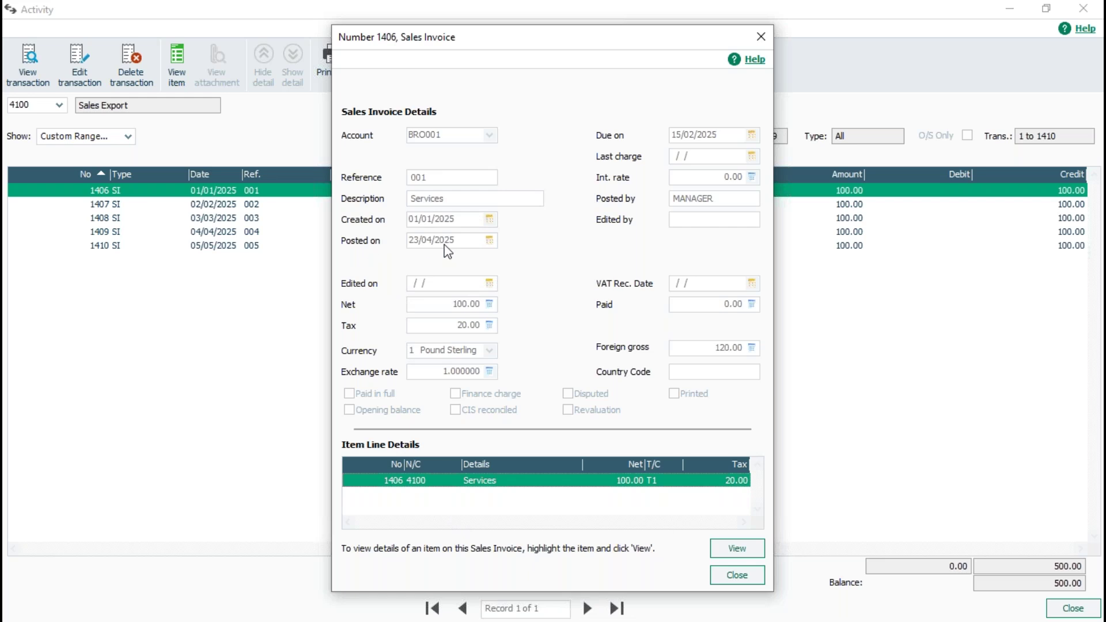
pyautogui.click(736, 575)
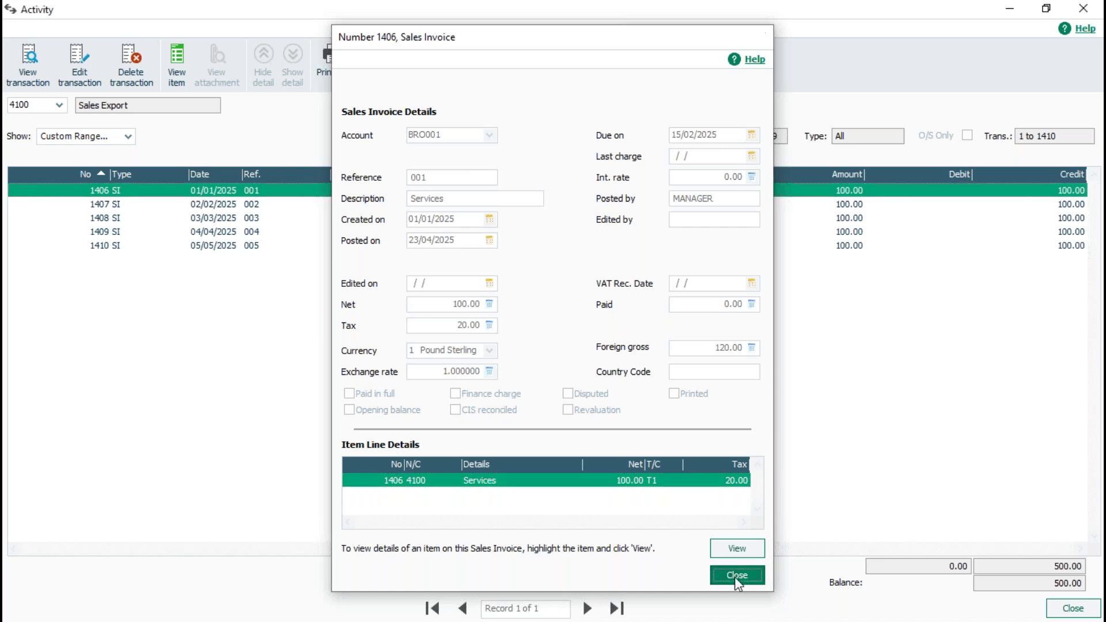
pyautogui.click(87, 65)
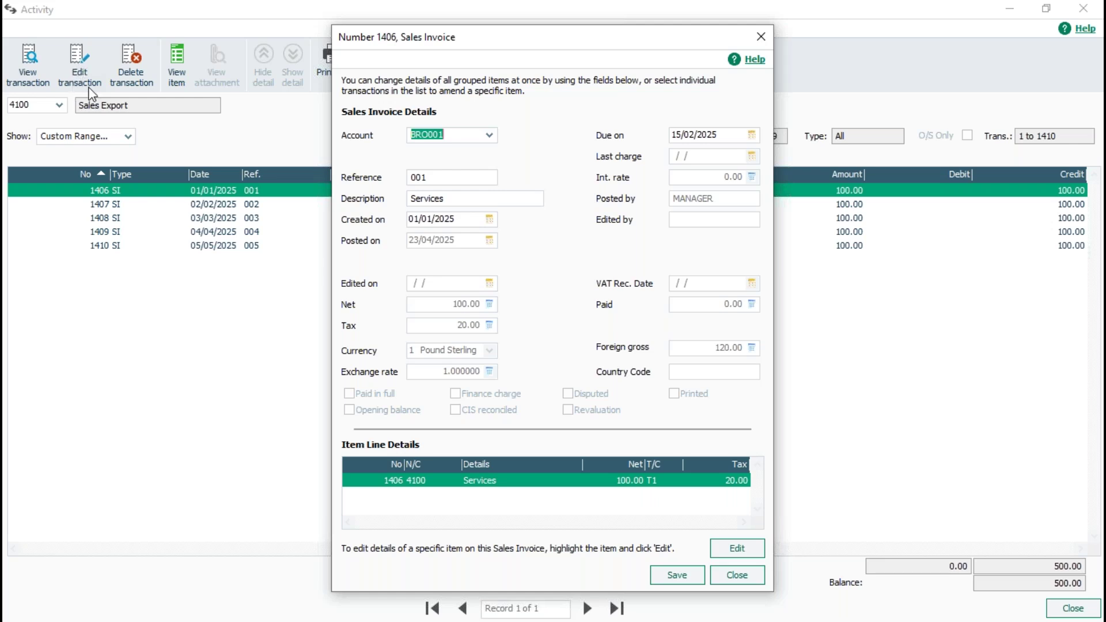
pyautogui.click(738, 575)
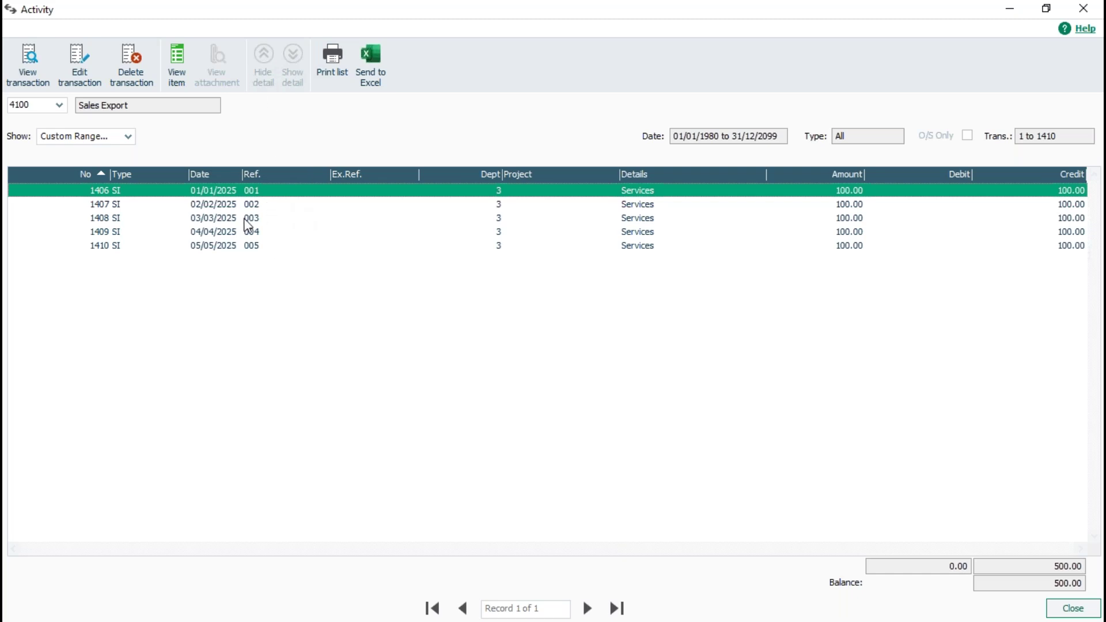
# Send the Sales Export activity list to Excel, review it, and close the workbook without saving
pyautogui.click(255, 249)
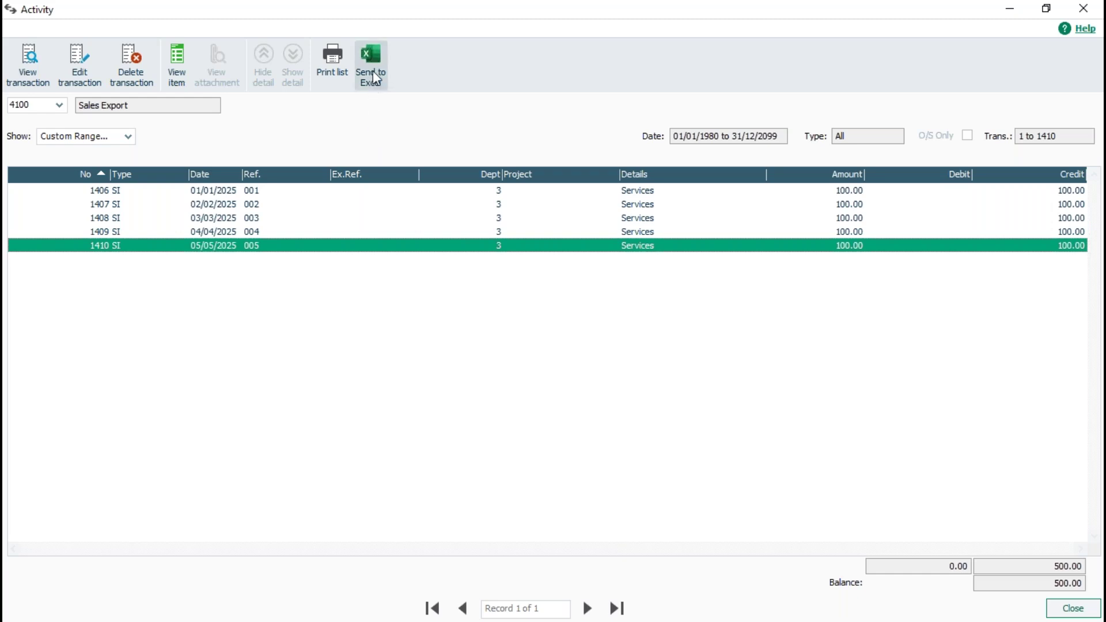
pyautogui.click(372, 55)
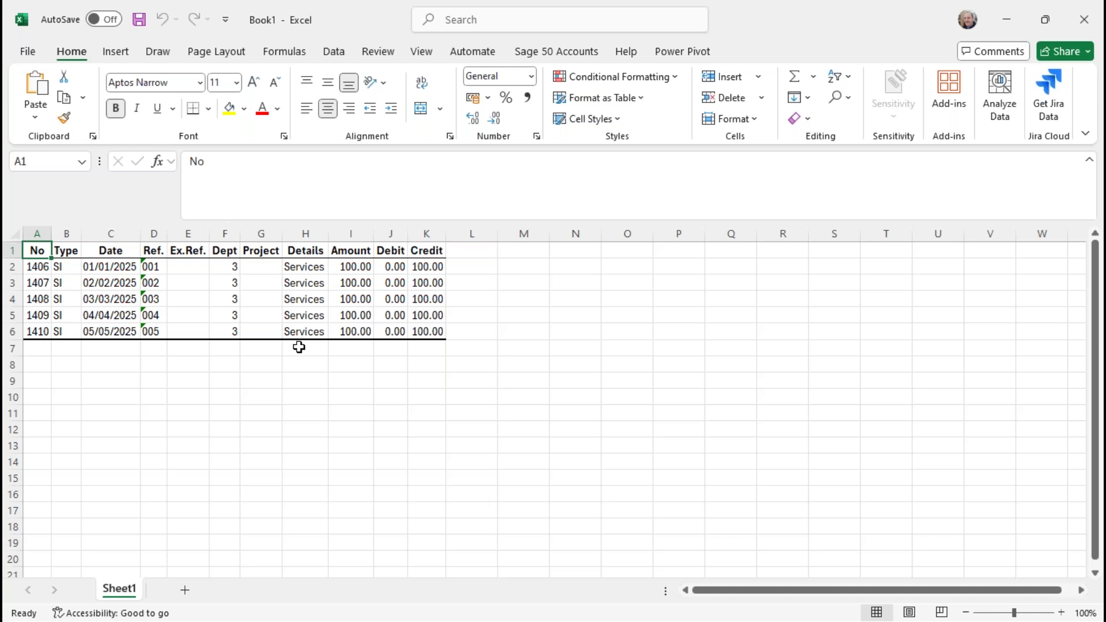
pyautogui.click(1084, 20)
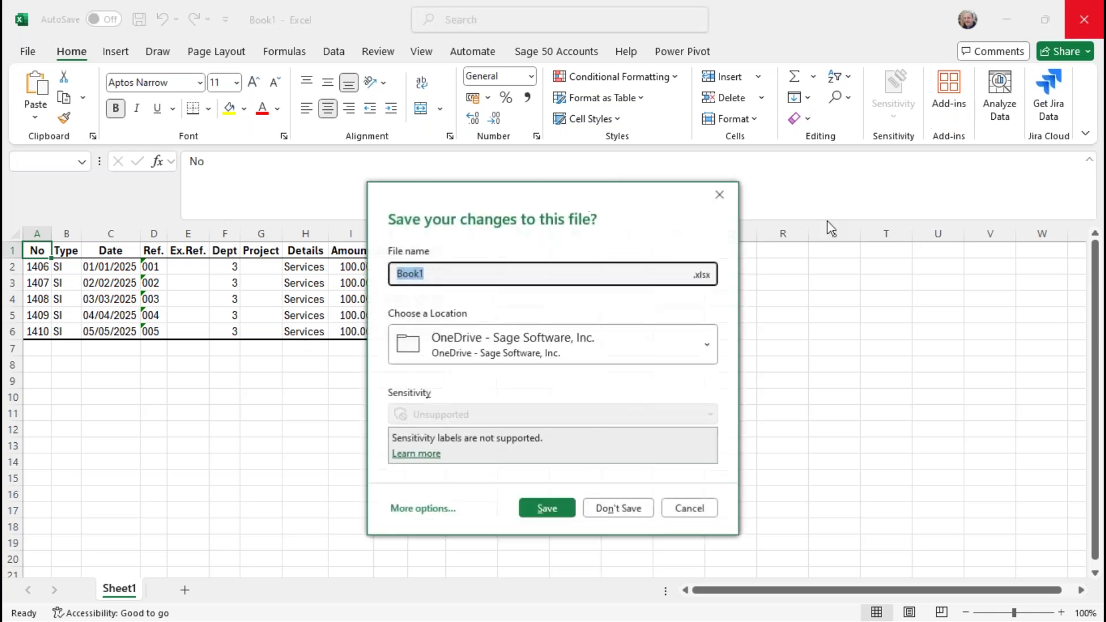
pyautogui.click(634, 510)
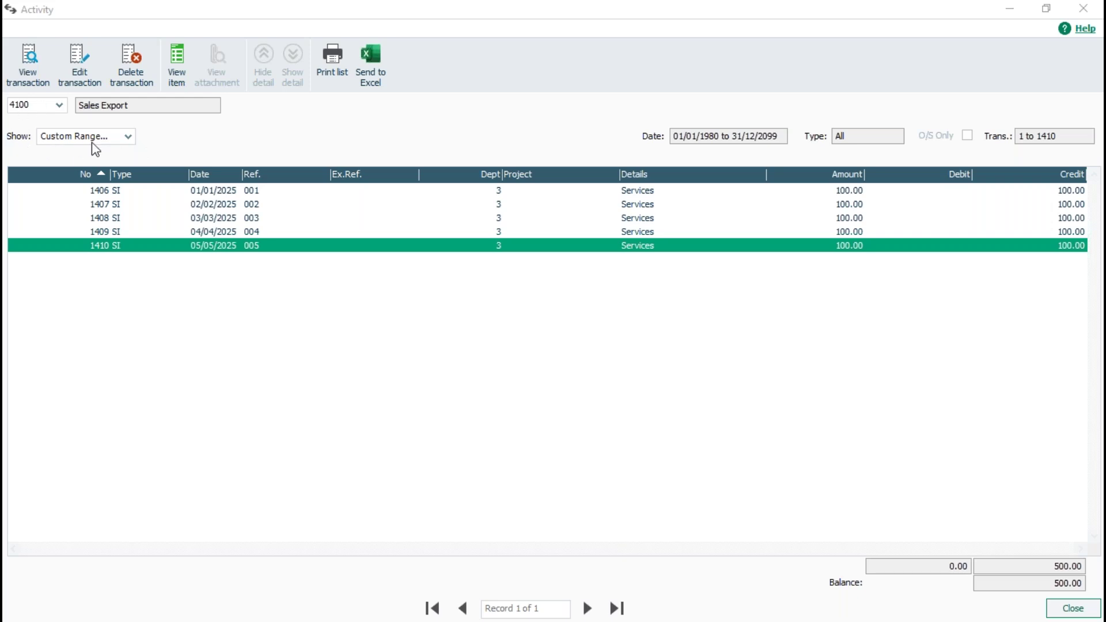
# Limit the Sales Export activity shown to the April period
pyautogui.click(128, 137)
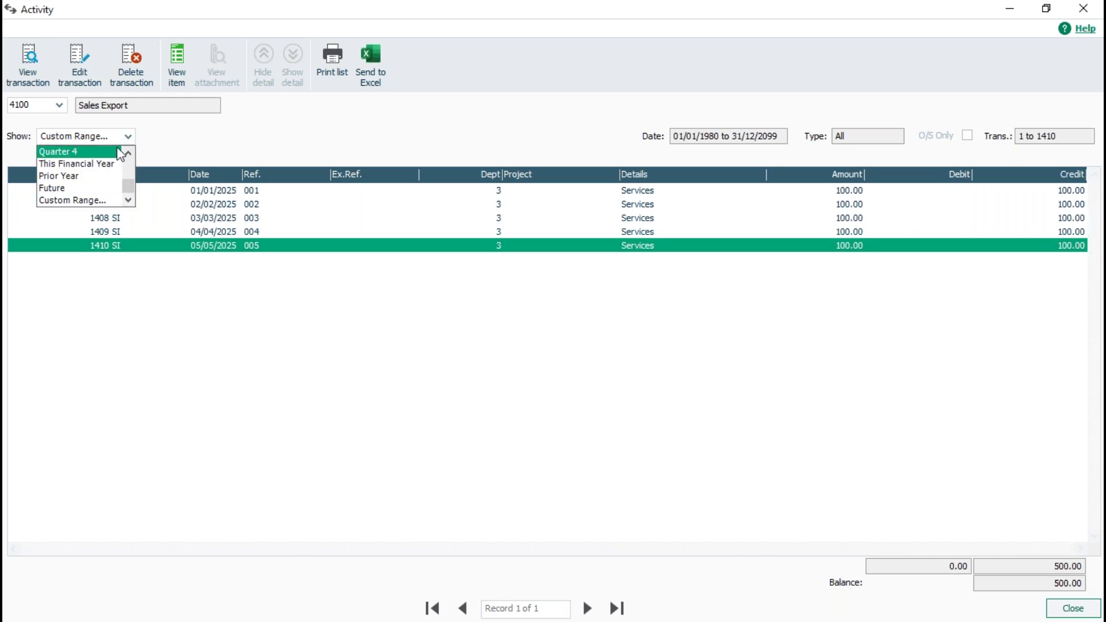
pyautogui.click(127, 151)
pyautogui.click(127, 151)
pyautogui.click(127, 151)
pyautogui.click(127, 151)
pyautogui.click(127, 151)
pyautogui.click(127, 151)
pyautogui.click(126, 151)
pyautogui.click(127, 151)
pyautogui.click(128, 152)
pyautogui.click(128, 152)
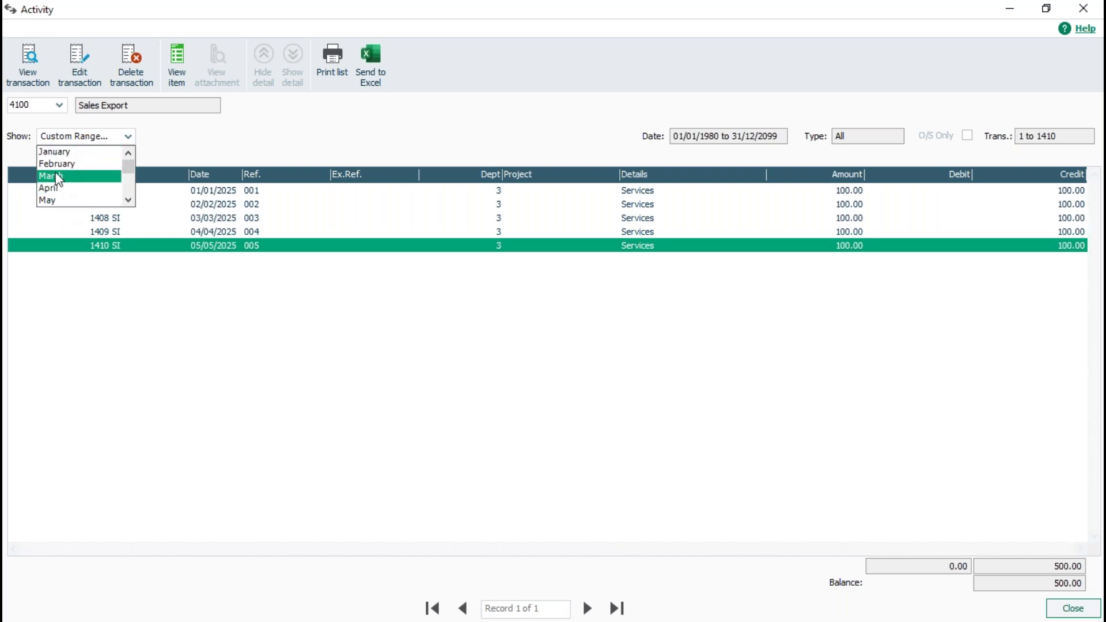
pyautogui.click(55, 188)
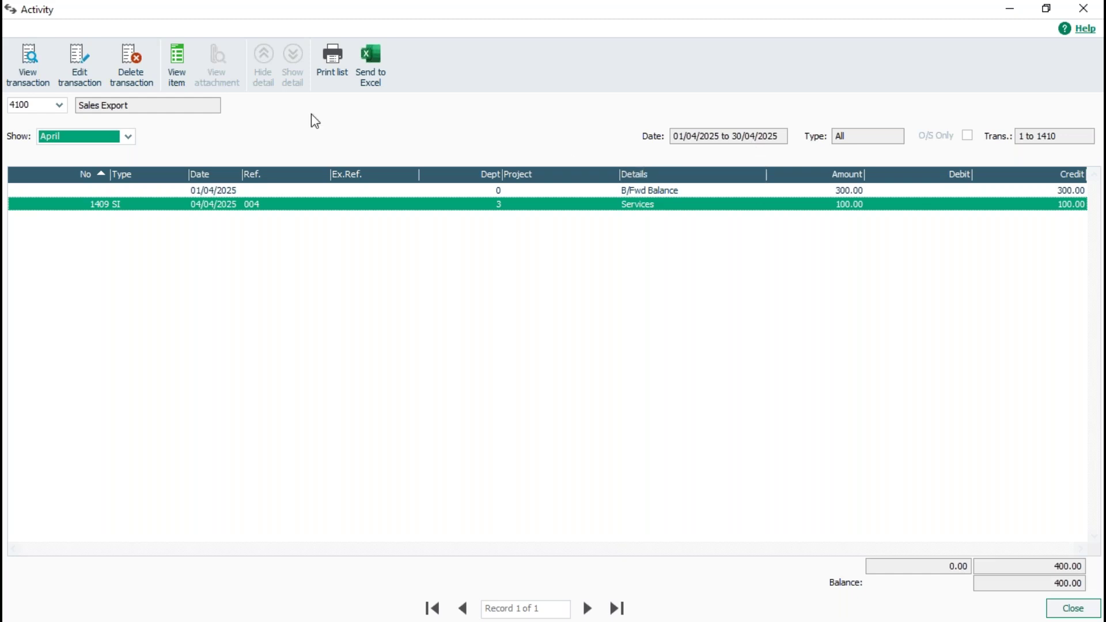
# Look through the other activity period options and open the Custom Range settings
pyautogui.click(129, 139)
pyautogui.click(128, 200)
pyautogui.click(129, 200)
pyautogui.click(129, 200)
pyautogui.click(128, 200)
pyautogui.click(129, 200)
pyautogui.click(128, 200)
pyautogui.click(129, 200)
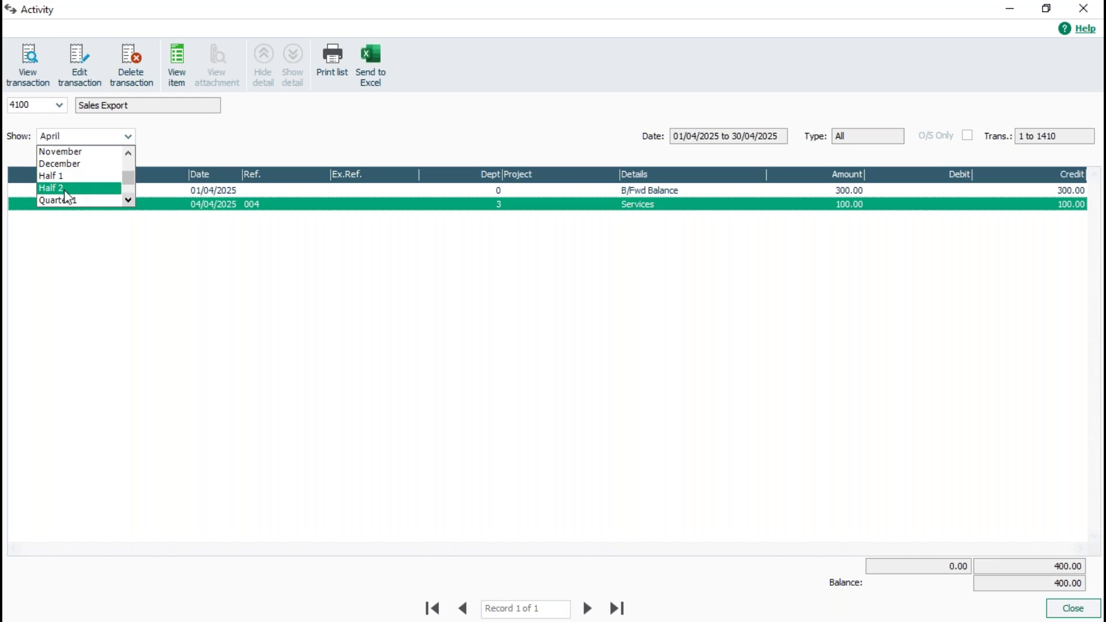
pyautogui.click(128, 200)
pyautogui.click(129, 200)
pyautogui.click(129, 200)
pyautogui.click(129, 200)
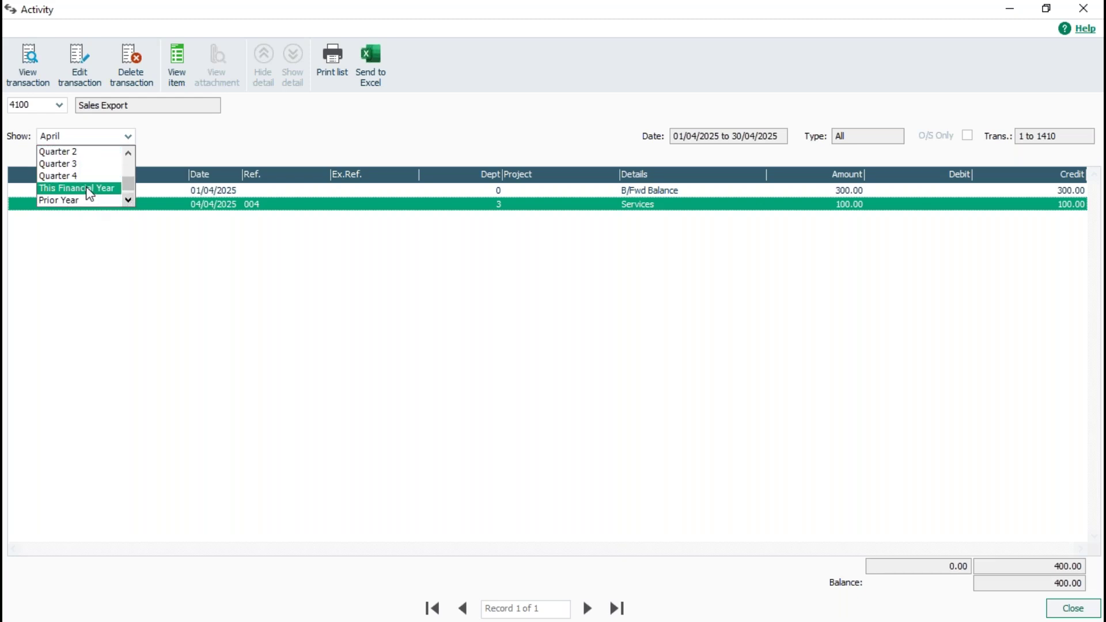
pyautogui.click(129, 200)
pyautogui.click(128, 200)
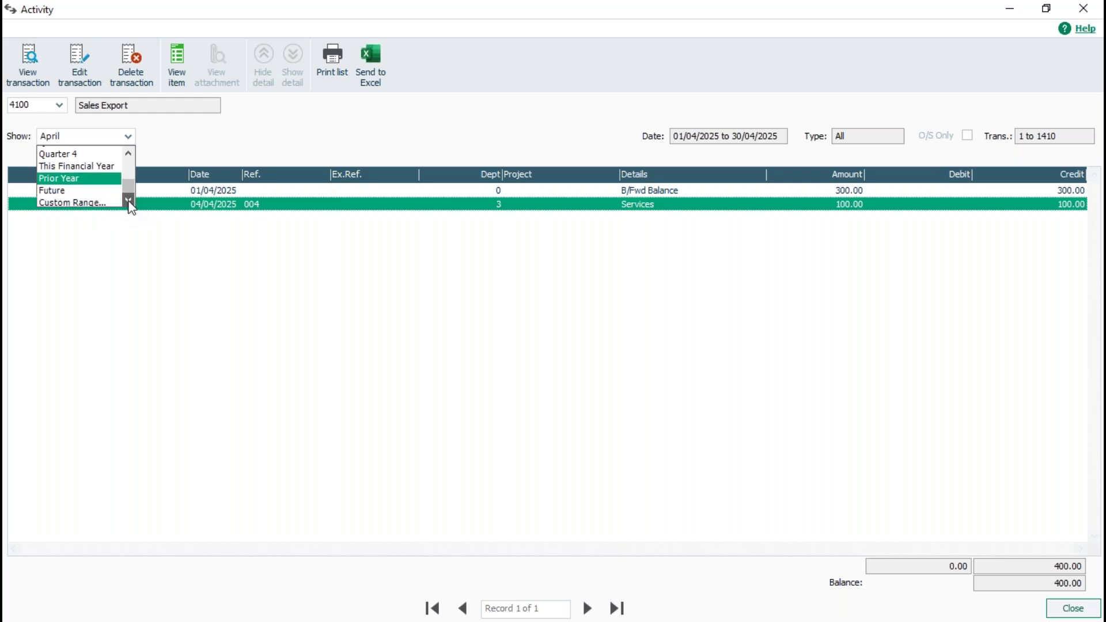
pyautogui.click(85, 198)
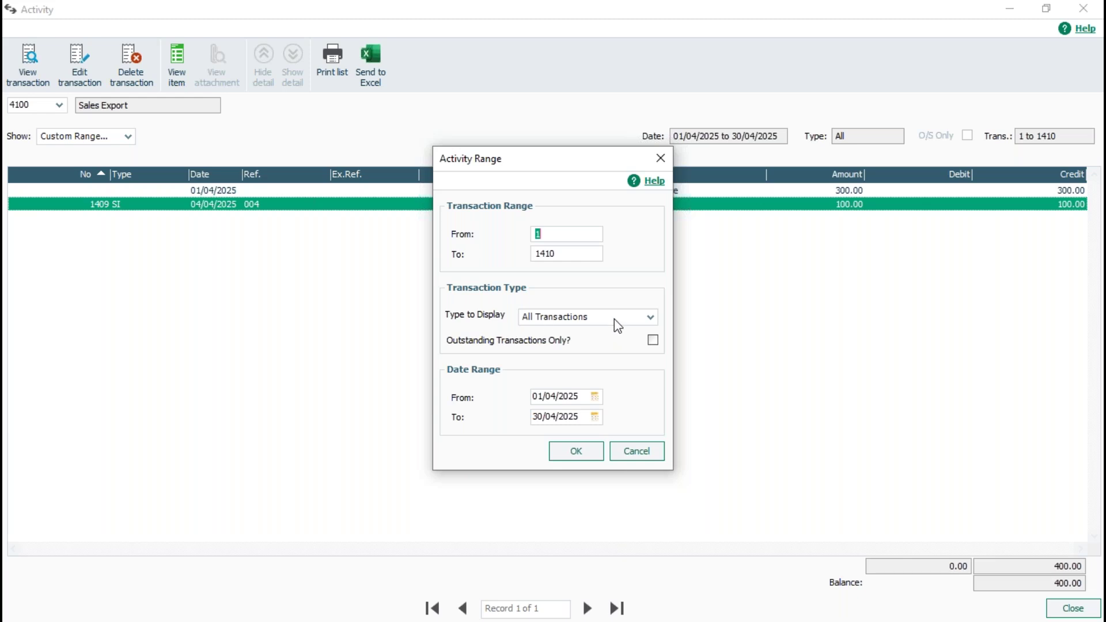
# Examine the transaction types available for display in the Activity Range settings and cancel without applying changes
pyautogui.click(646, 323)
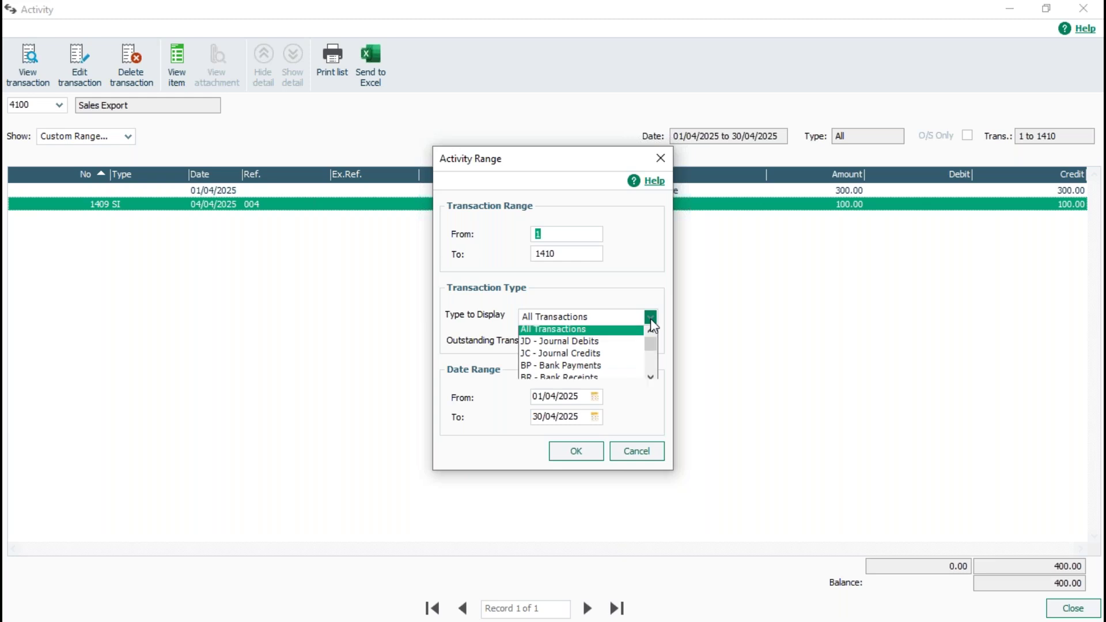
pyautogui.click(654, 384)
pyautogui.click(654, 384)
pyautogui.click(651, 382)
pyautogui.click(651, 381)
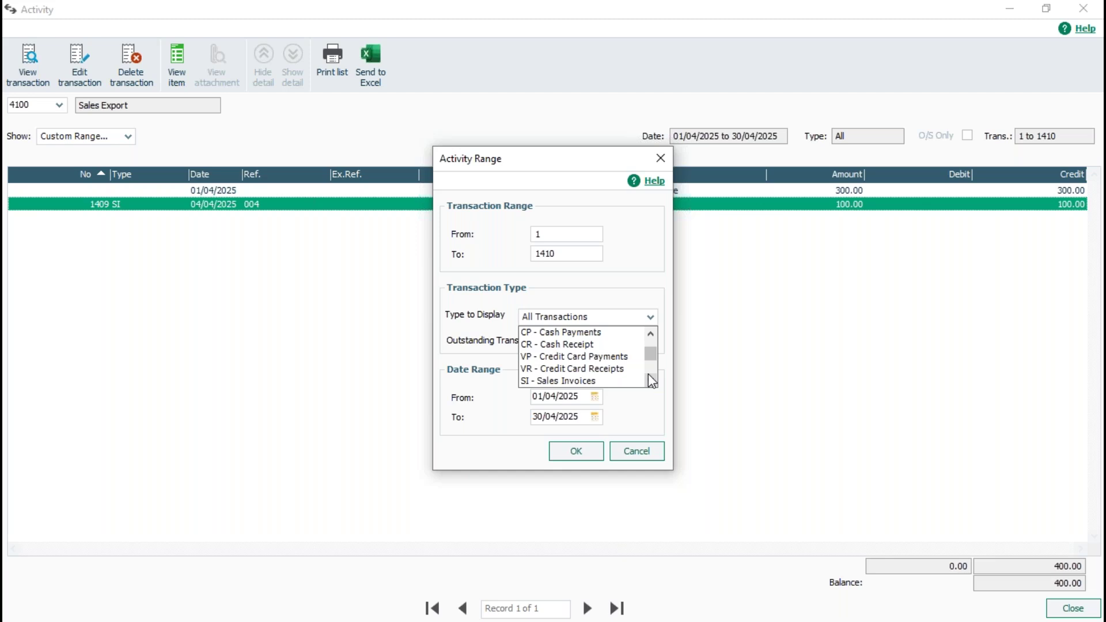
pyautogui.click(644, 381)
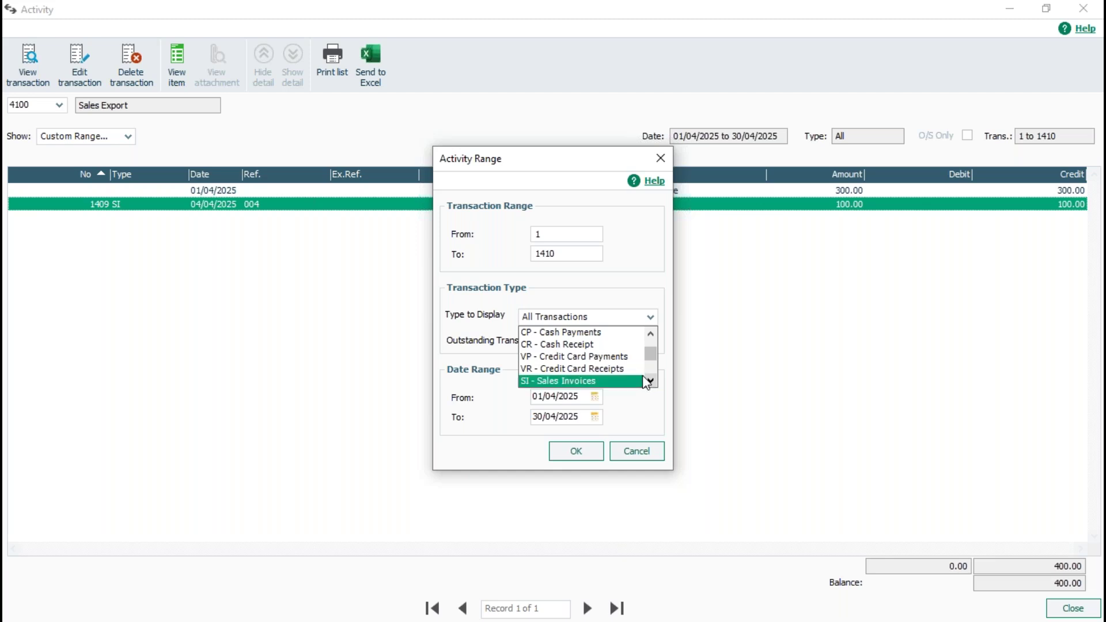
pyautogui.click(753, 366)
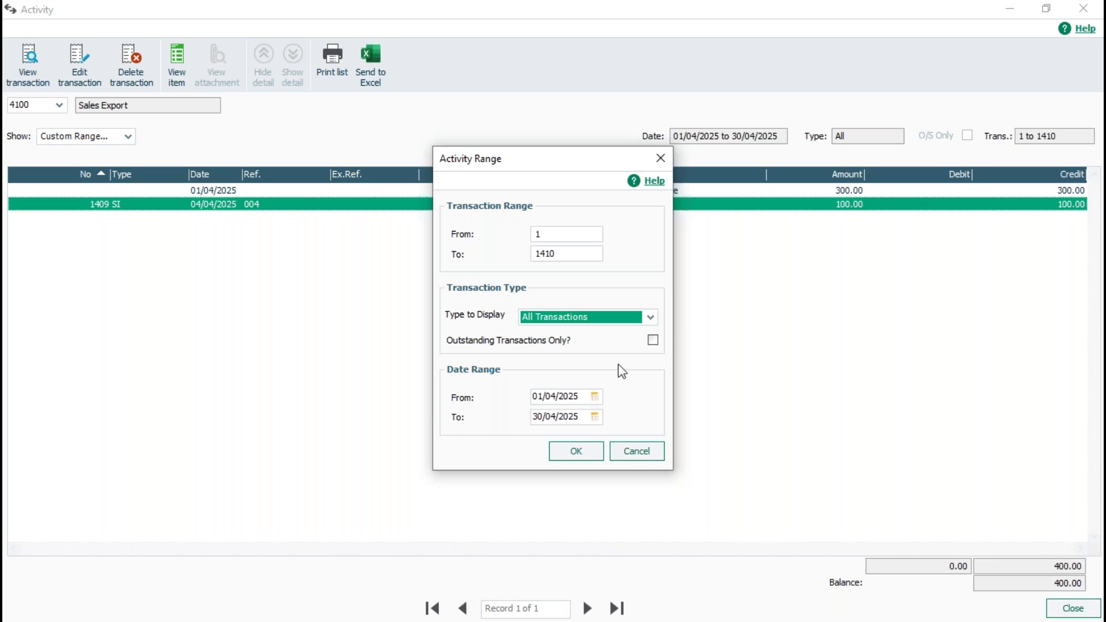
pyautogui.click(629, 454)
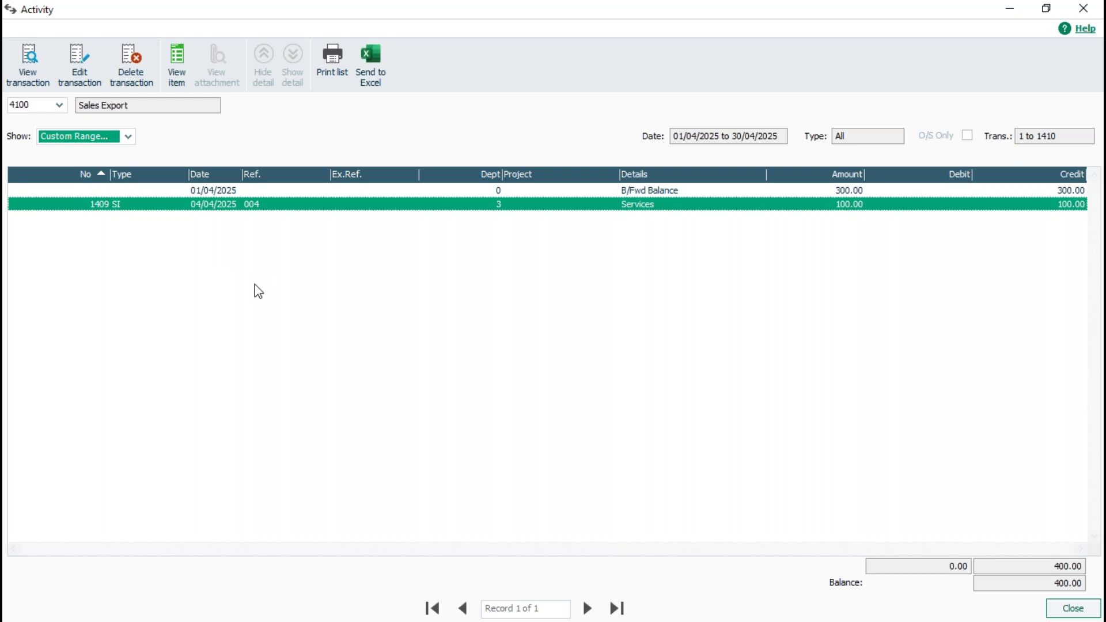
# Show the Sales Export activity for This Financial Year, review it, and close the activity window
pyautogui.press('Up')
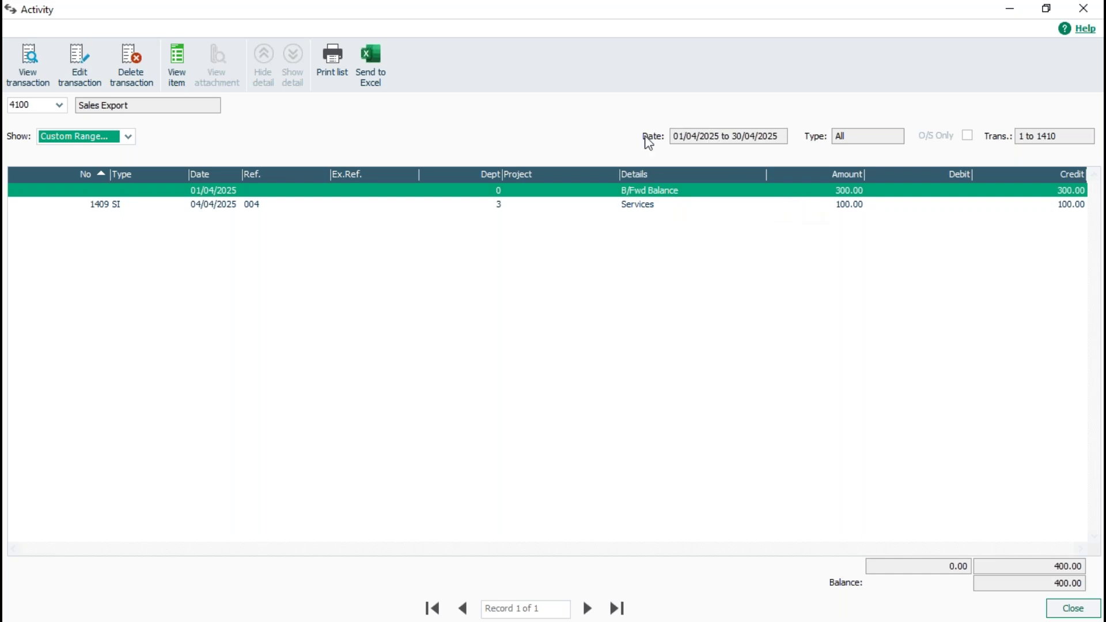
pyautogui.click(128, 136)
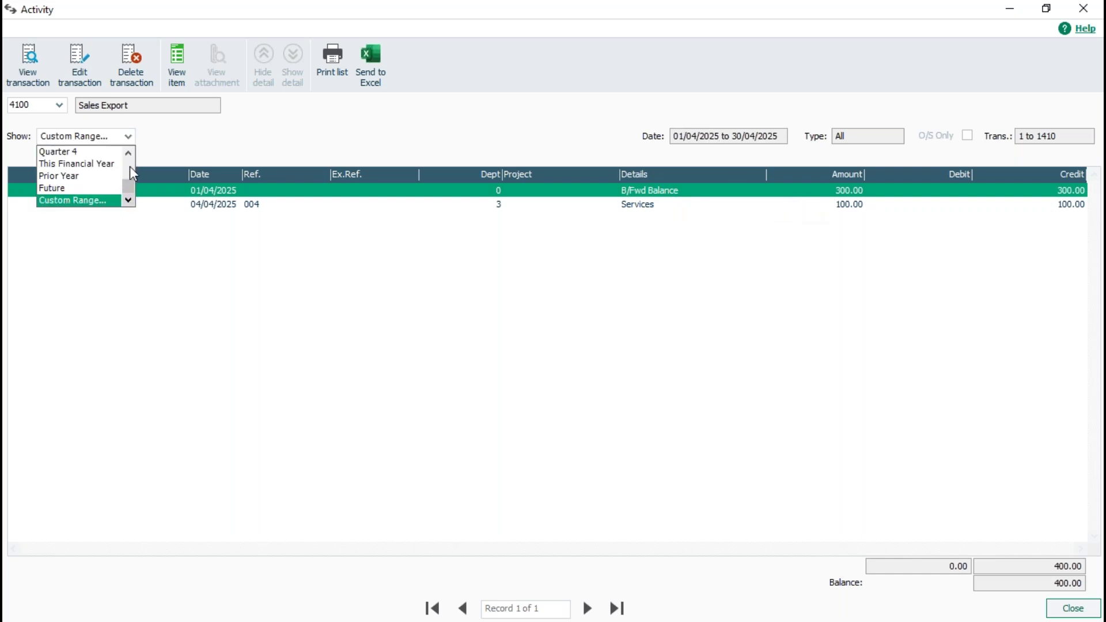
pyautogui.moveTo(125, 181)
pyautogui.mouseDown()
pyautogui.moveTo(128, 148)
pyautogui.moveTo(131, 205)
pyautogui.moveTo(127, 163)
pyautogui.mouseUp()
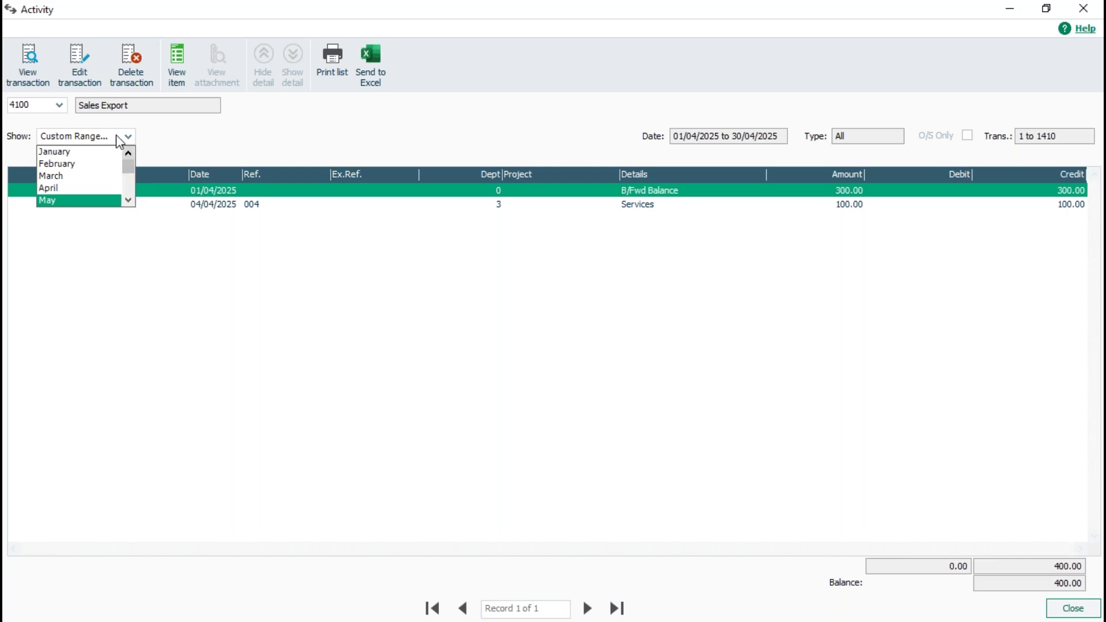
pyautogui.click(116, 140)
pyautogui.click(113, 142)
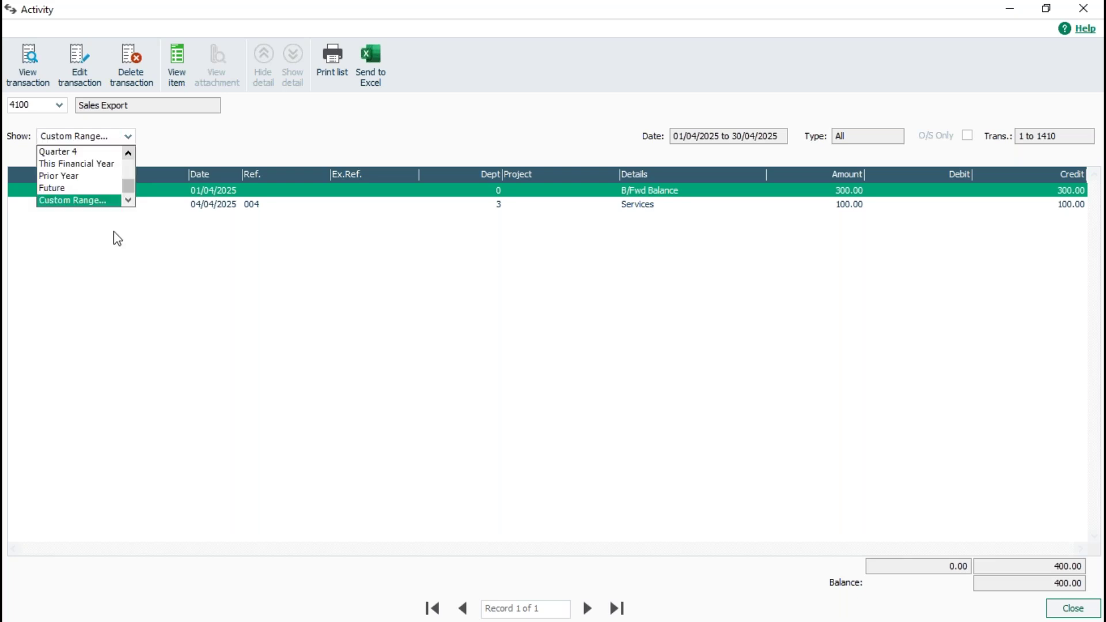
pyautogui.scroll(2, 126, 185)
pyautogui.scroll(-2, 127, 185)
pyautogui.click(101, 164)
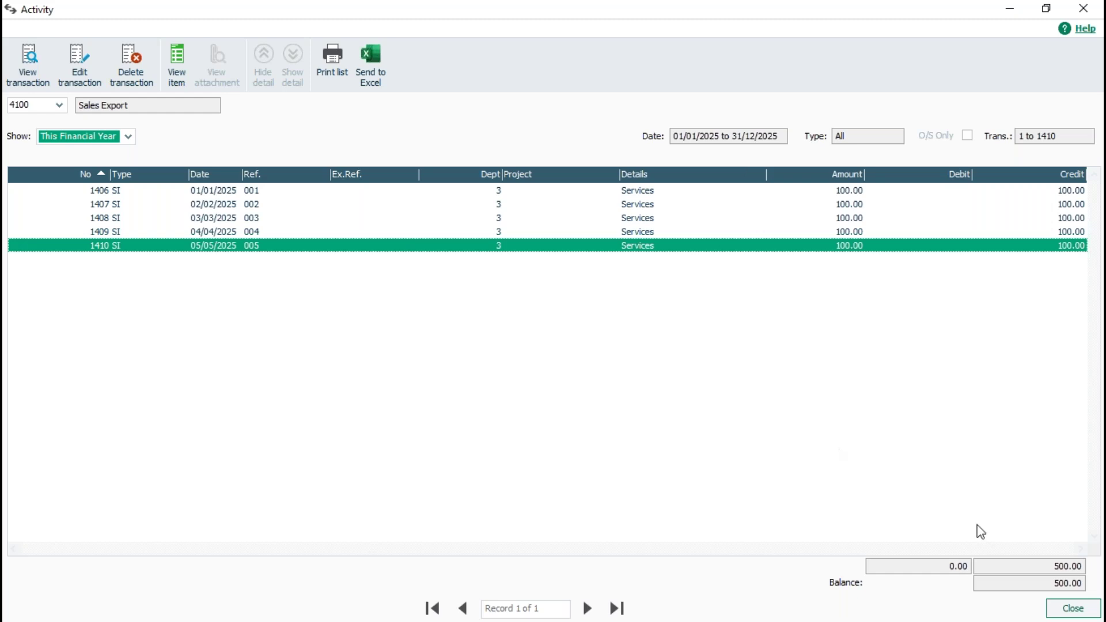
pyautogui.click(1076, 609)
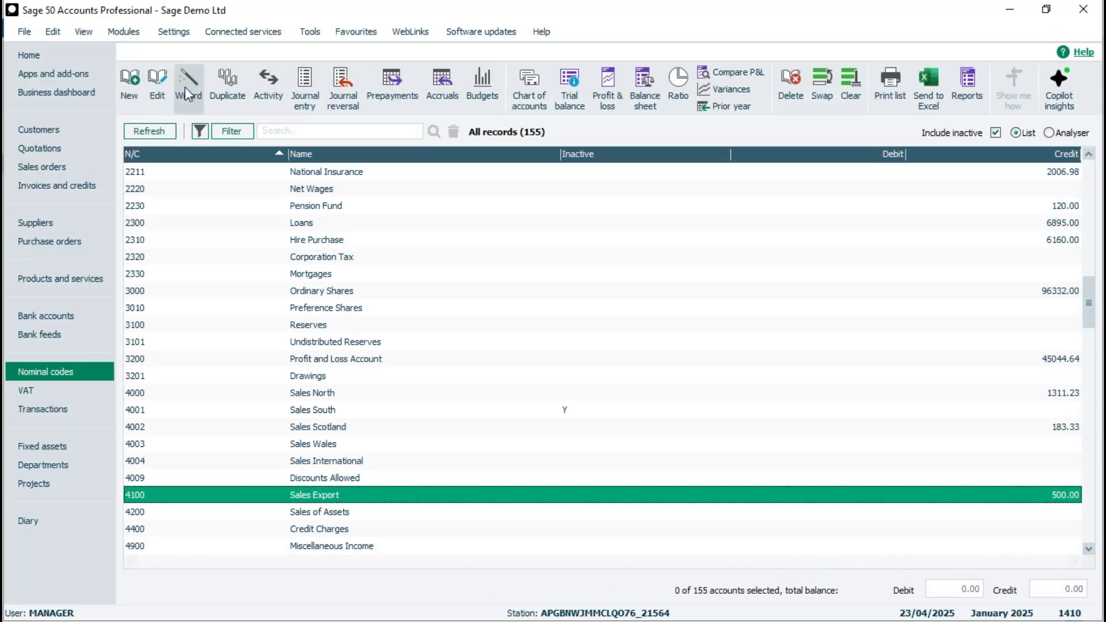
# Open the Sales Export nominal record, review its activity, and close the record
pyautogui.doubleClick(341, 496)
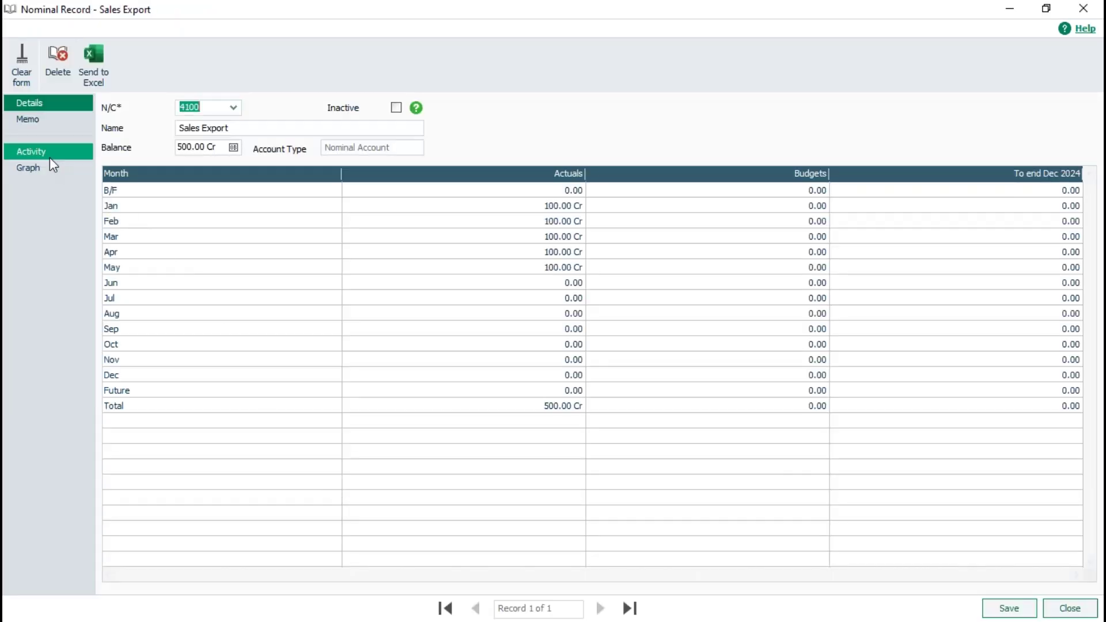
pyautogui.click(46, 152)
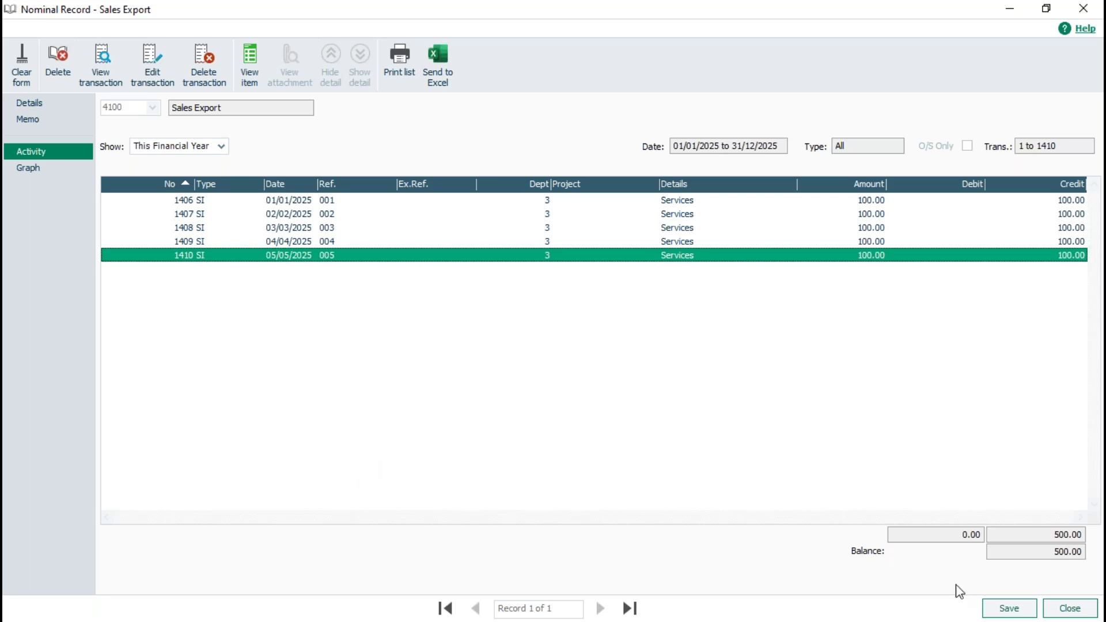
pyautogui.click(1072, 609)
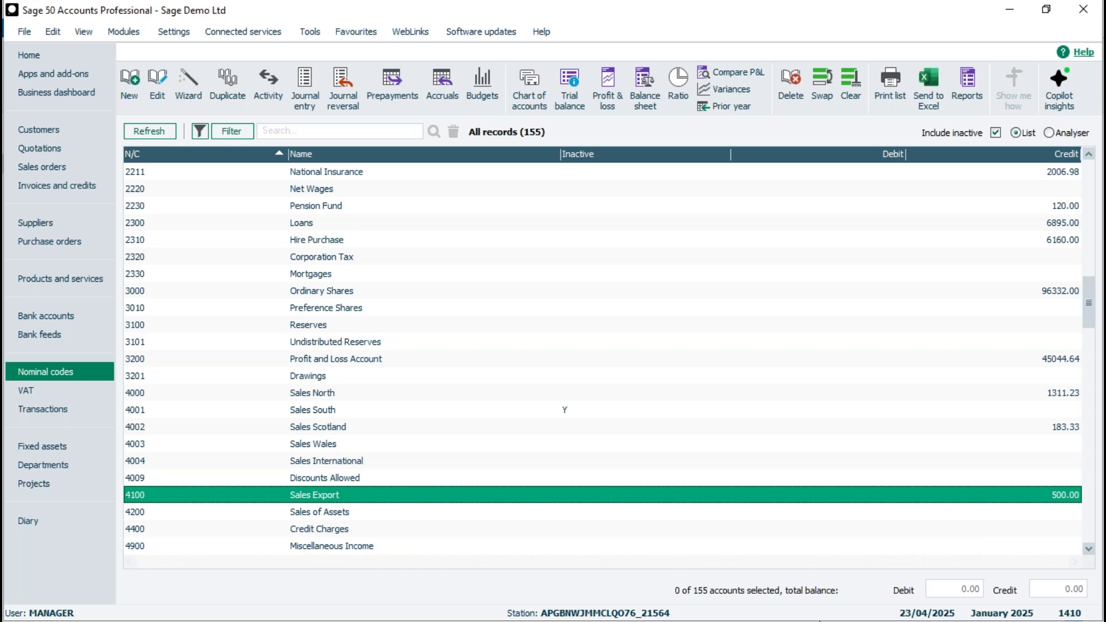
# Deselect Sales Export and open the nominal activity reports, selecting the Nominal Activity report that includes codes without transactions
pyautogui.click(462, 495)
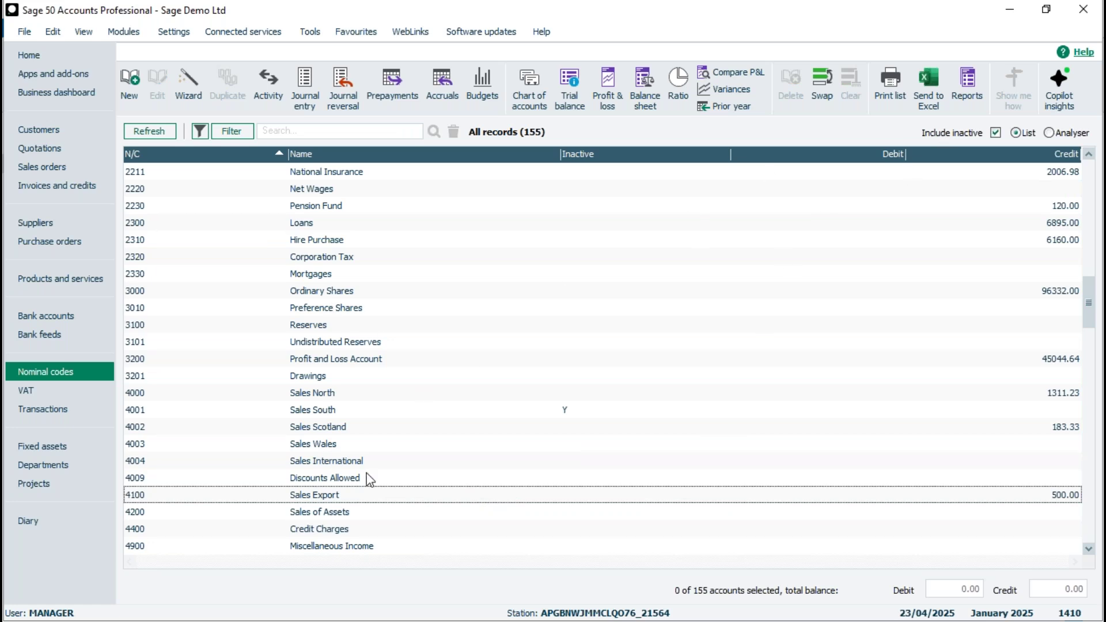
pyautogui.click(966, 78)
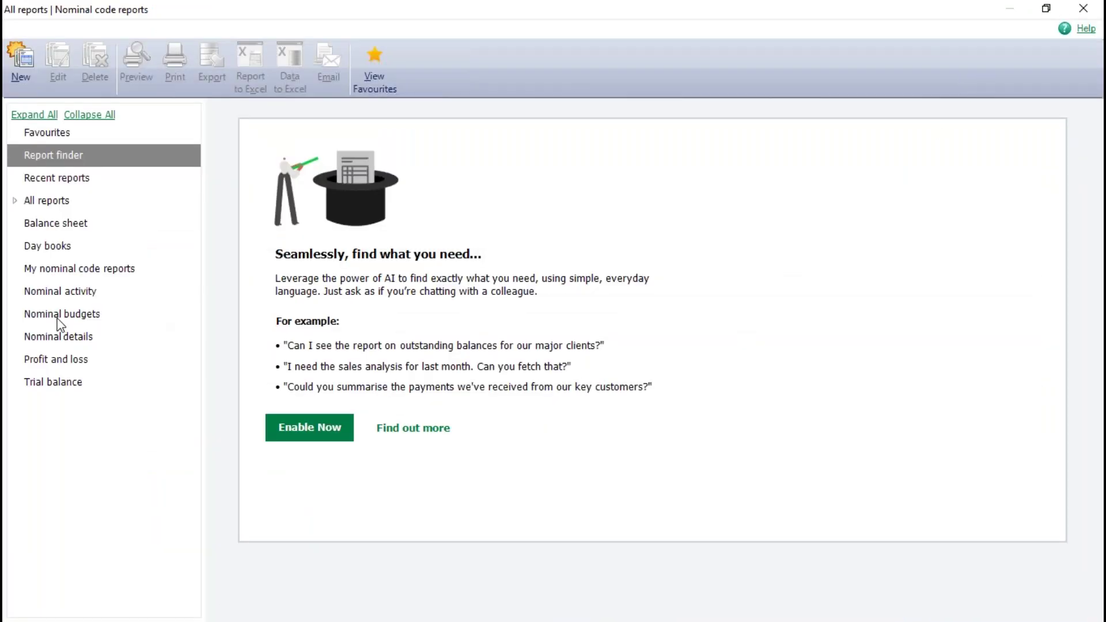
pyautogui.click(55, 293)
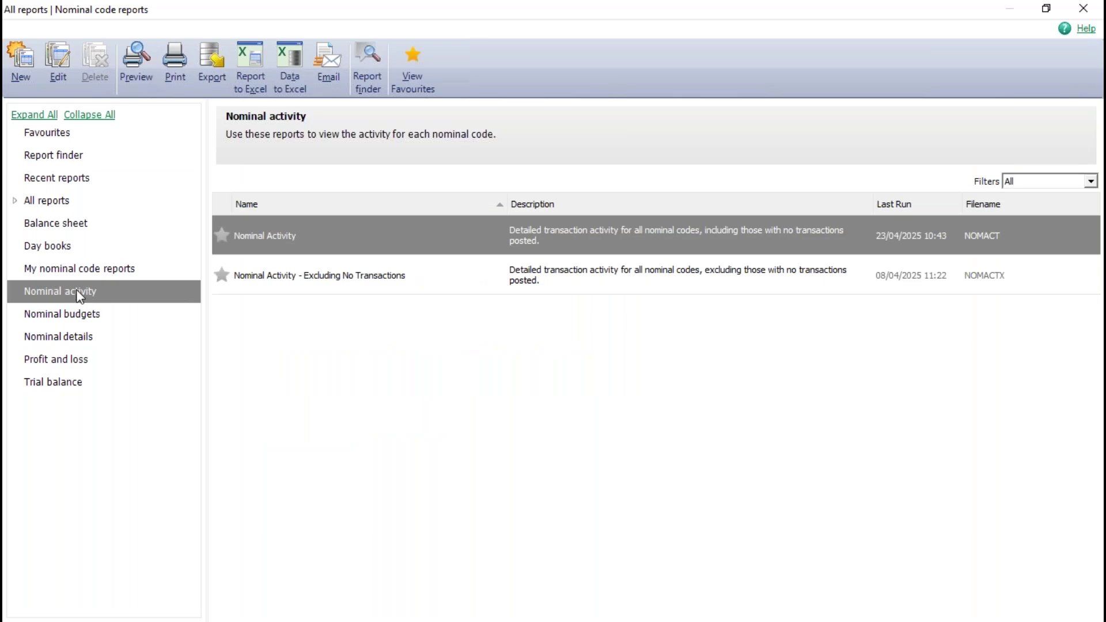
pyautogui.moveTo(298, 244)
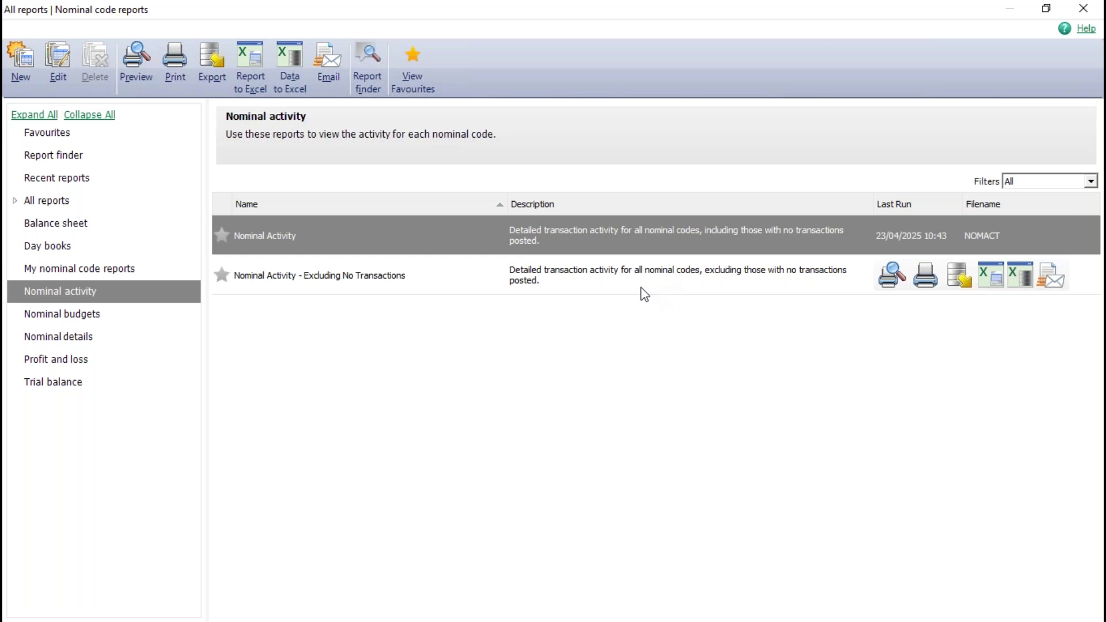
pyautogui.click(355, 286)
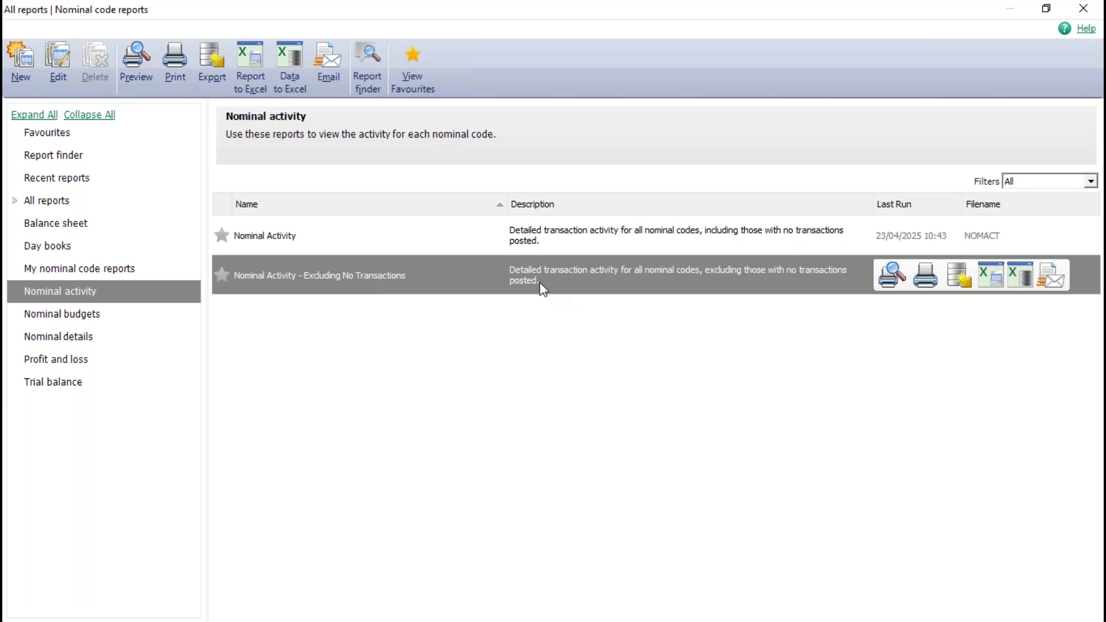
pyautogui.click(636, 245)
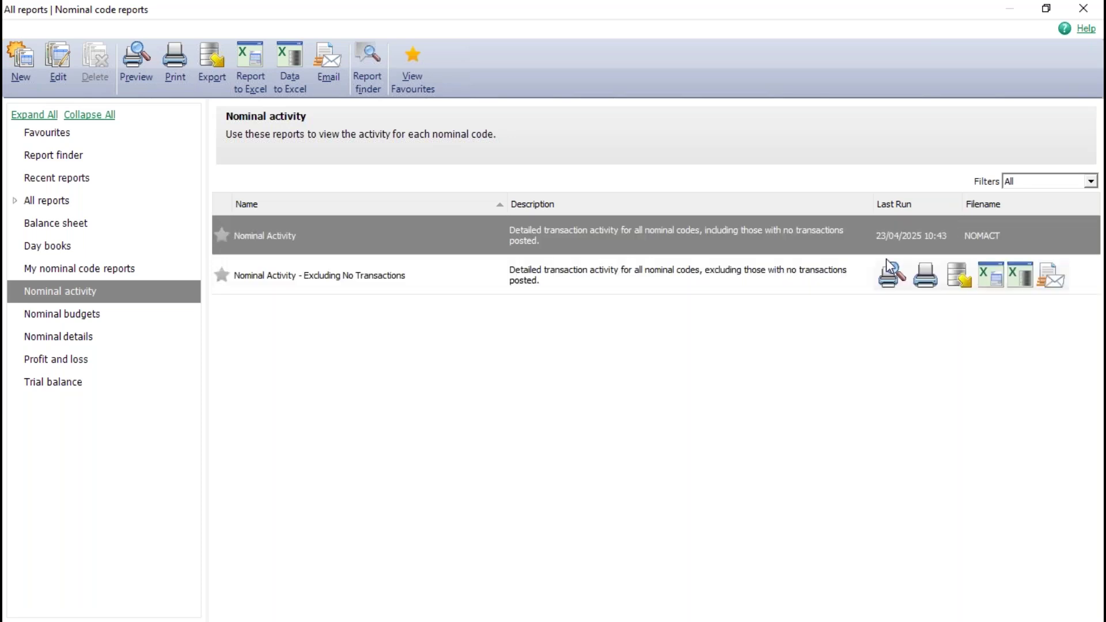
# Preview the Nominal Activity report with the transaction date criteria set to this financial year to date
pyautogui.moveTo(885, 231)
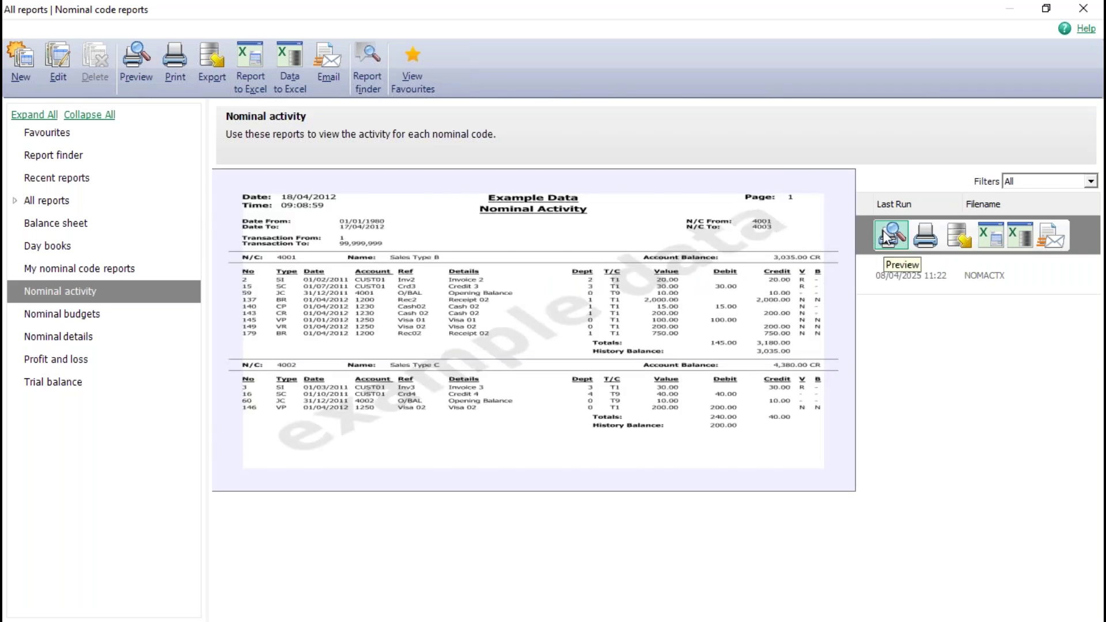
pyautogui.click(889, 235)
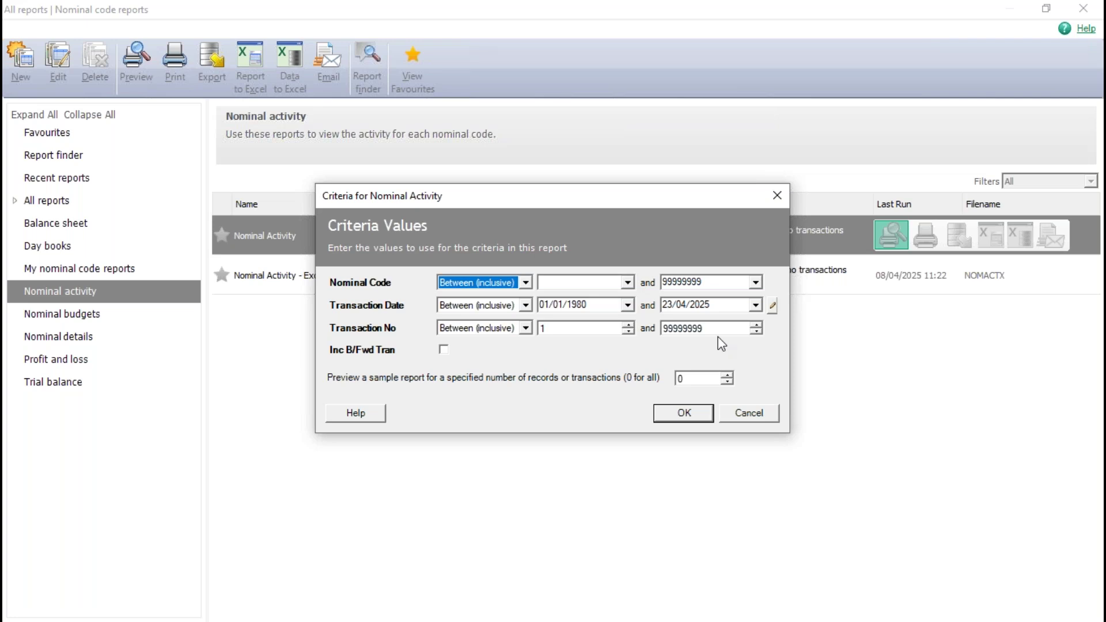
pyautogui.click(773, 308)
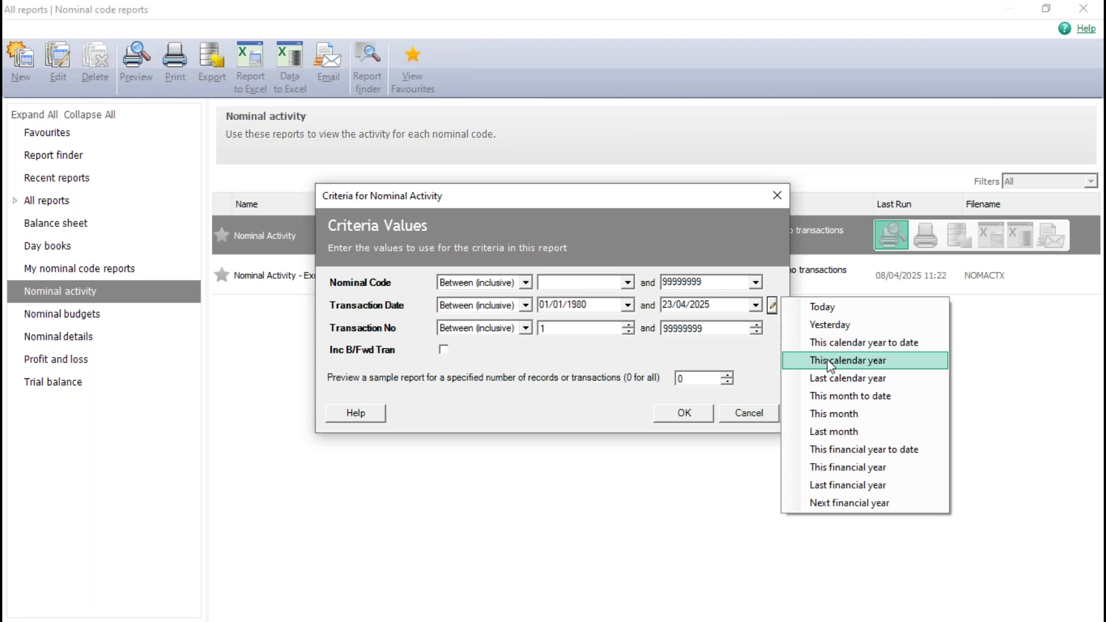
pyautogui.click(852, 451)
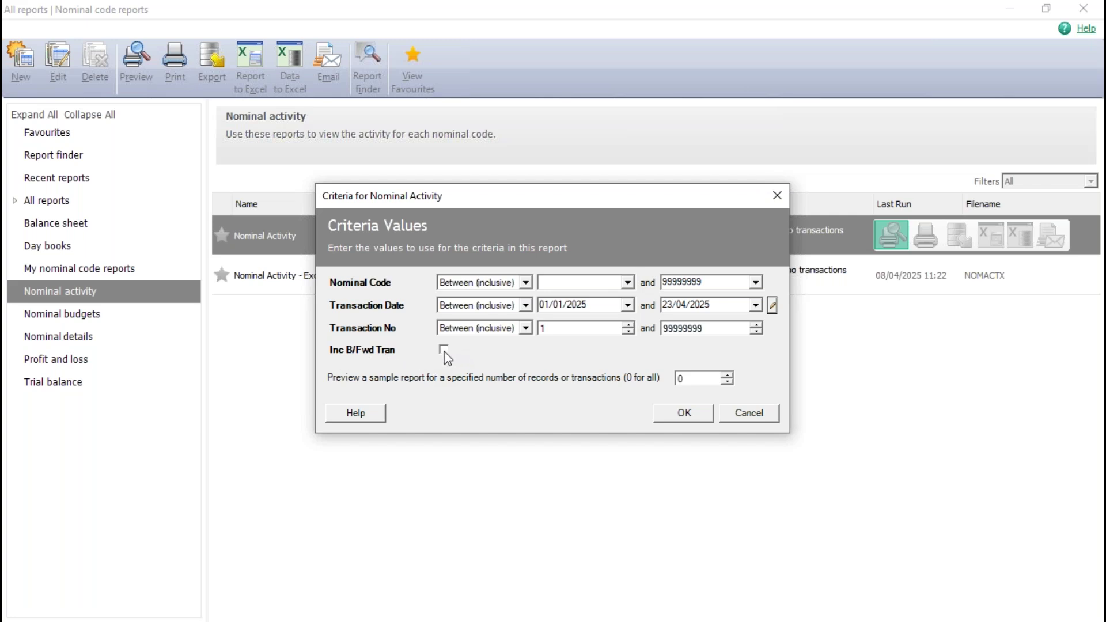
pyautogui.click(685, 413)
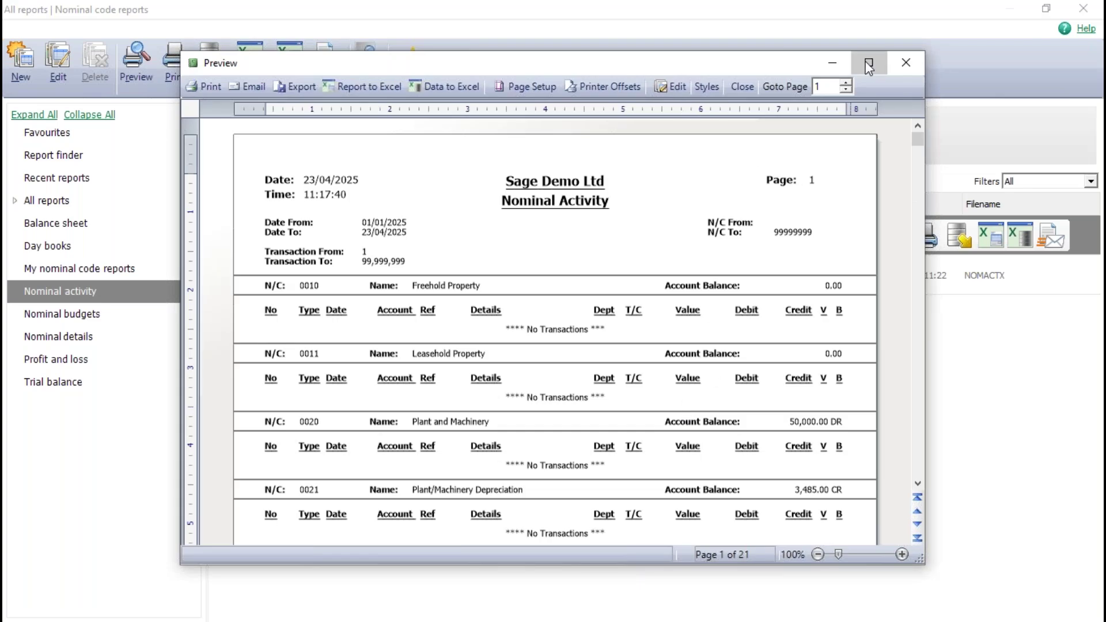
# Examine the maximised Nominal Activity report, focusing on the Debtors Control Account transactions and balances, and close the preview and reports window
pyautogui.click(868, 65)
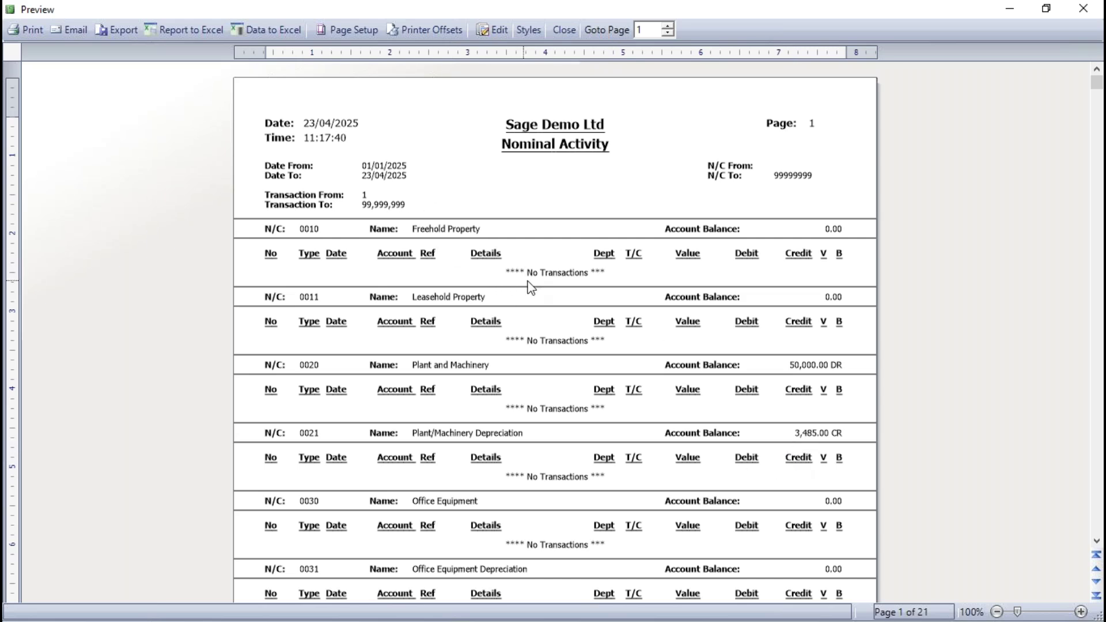
pyautogui.click(1082, 612)
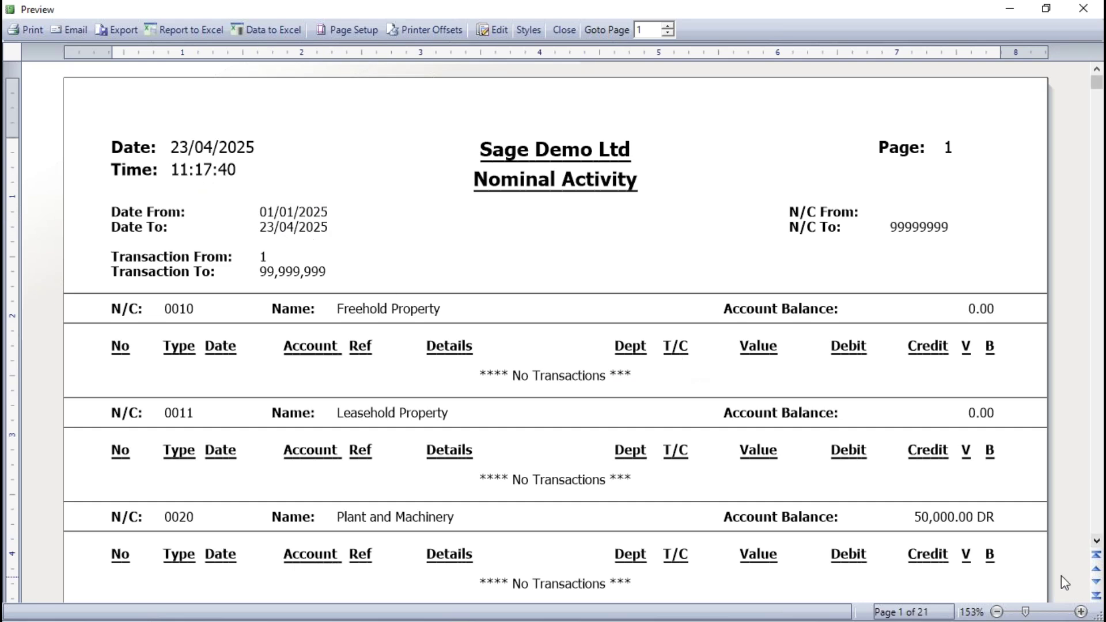
pyautogui.click(1096, 542)
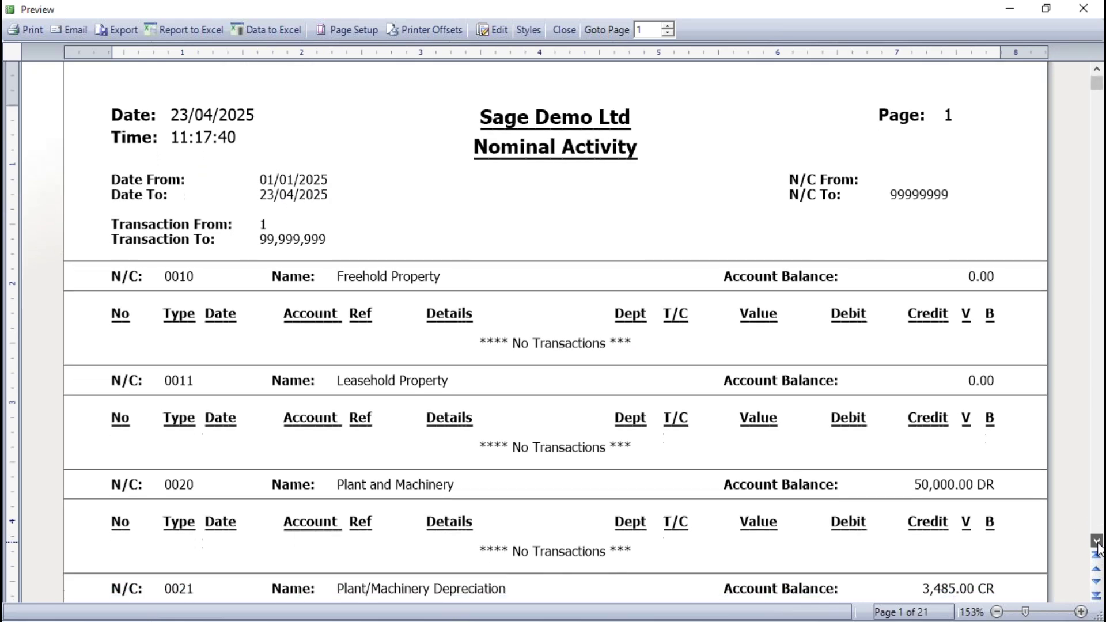
pyautogui.click(1096, 542)
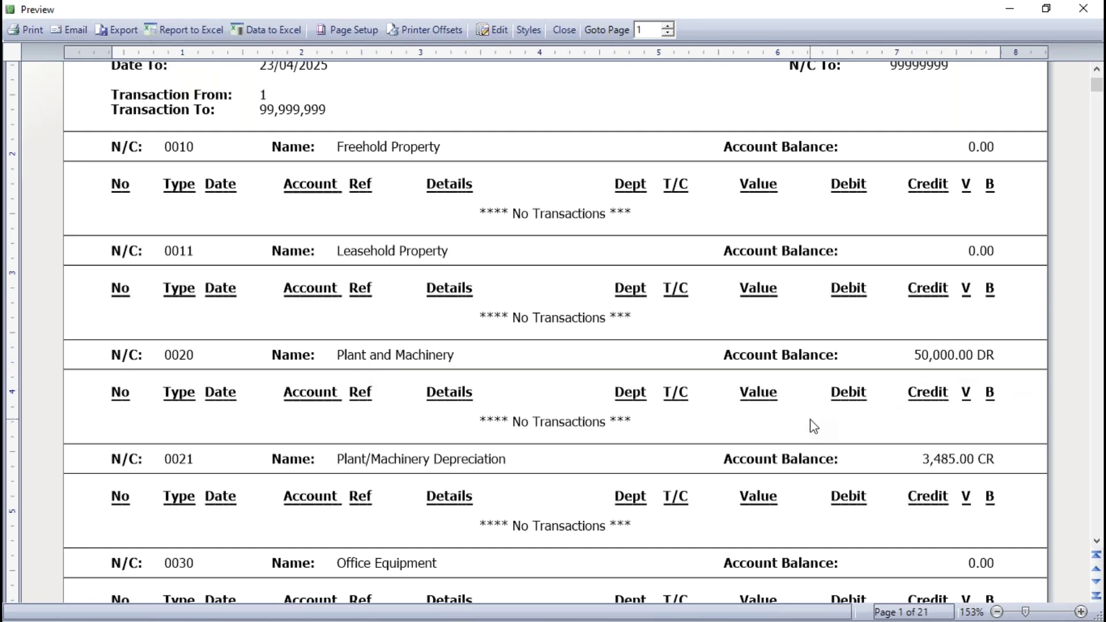
pyautogui.scroll(-15, 778, 431)
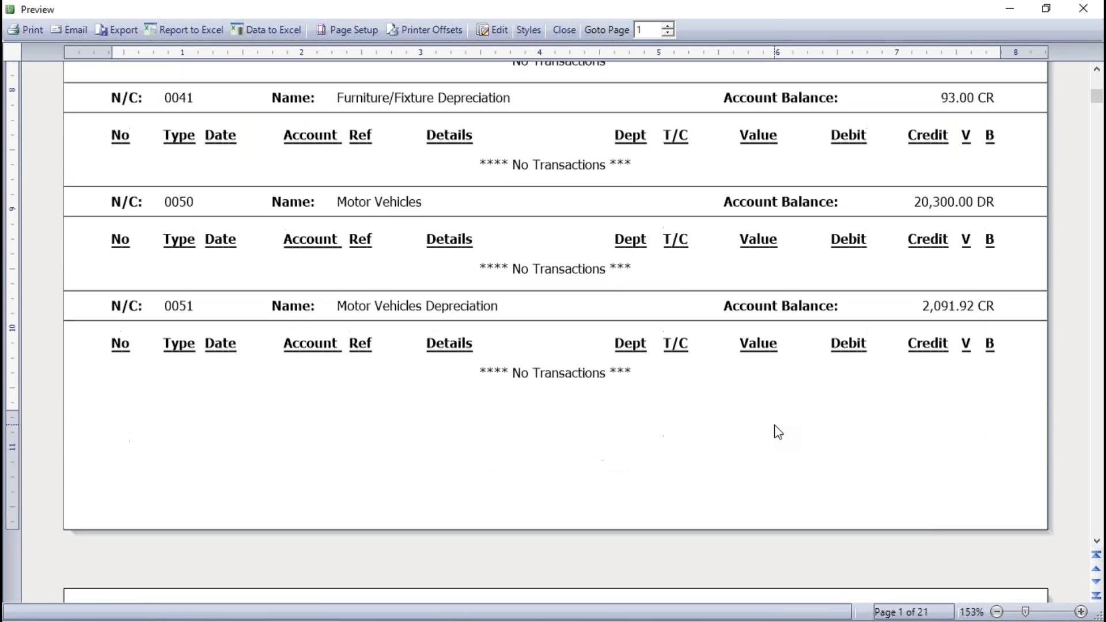
pyautogui.scroll(-15, 773, 412)
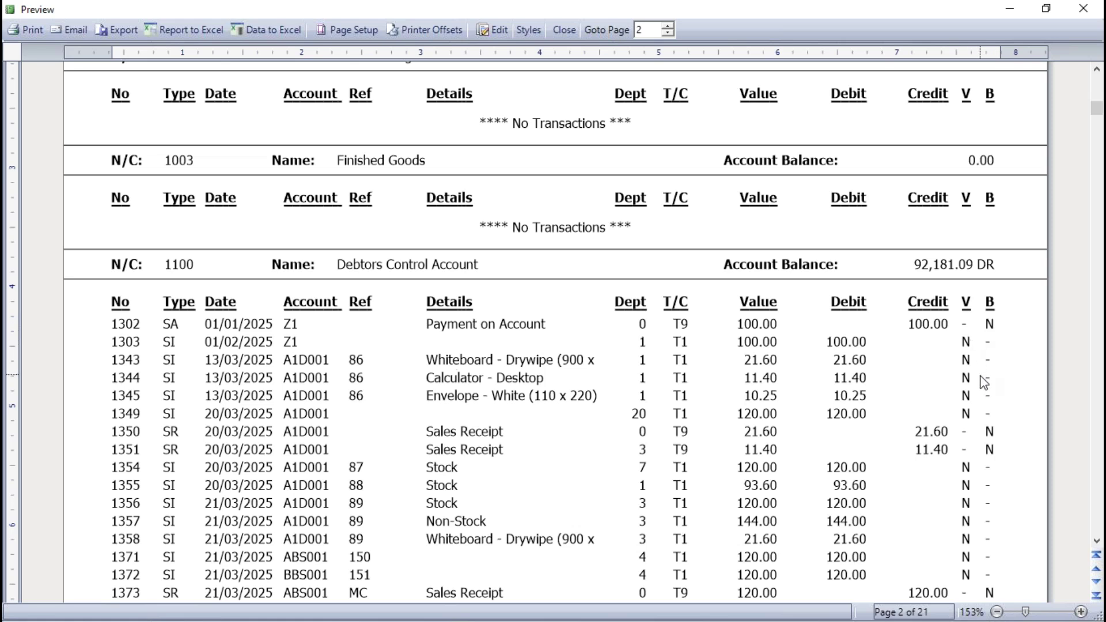
pyautogui.scroll(-12, 608, 399)
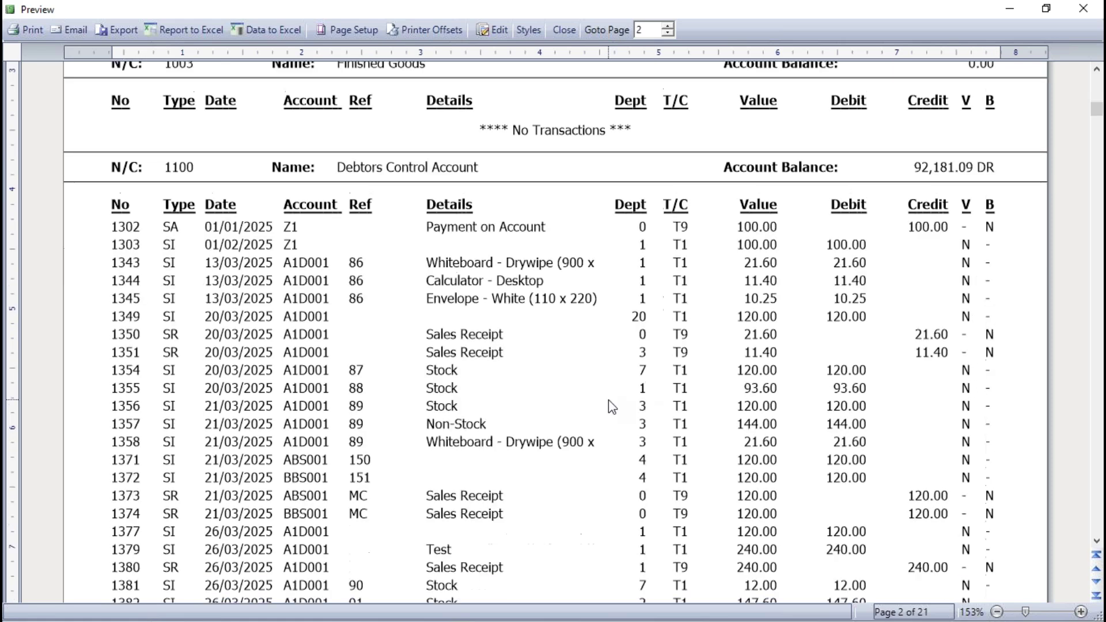
pyautogui.scroll(3, 610, 407)
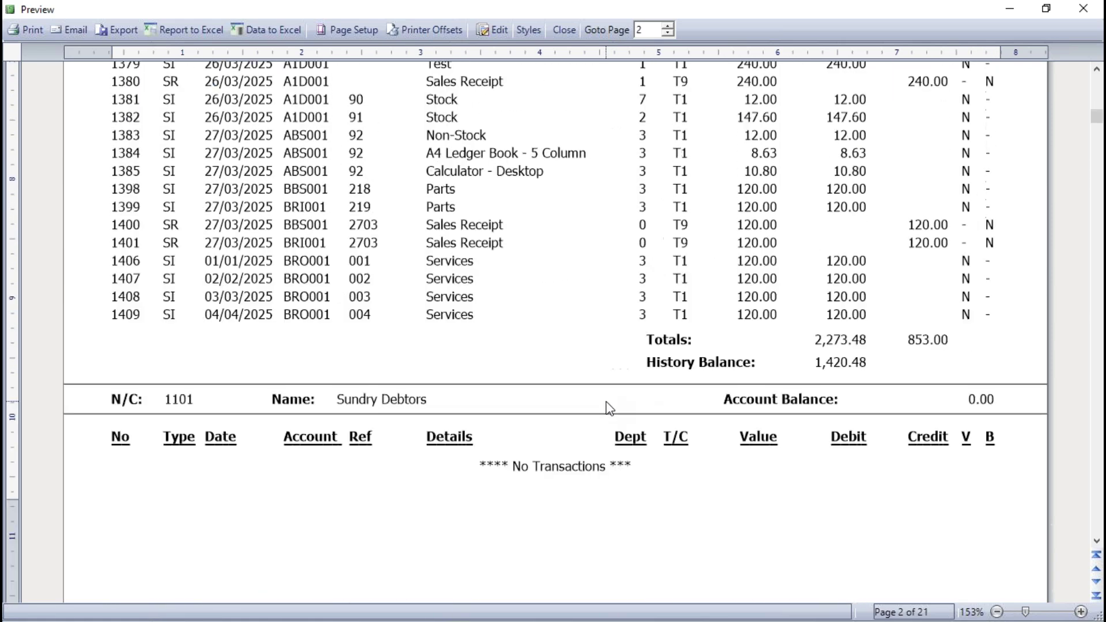
pyautogui.scroll(15, 610, 408)
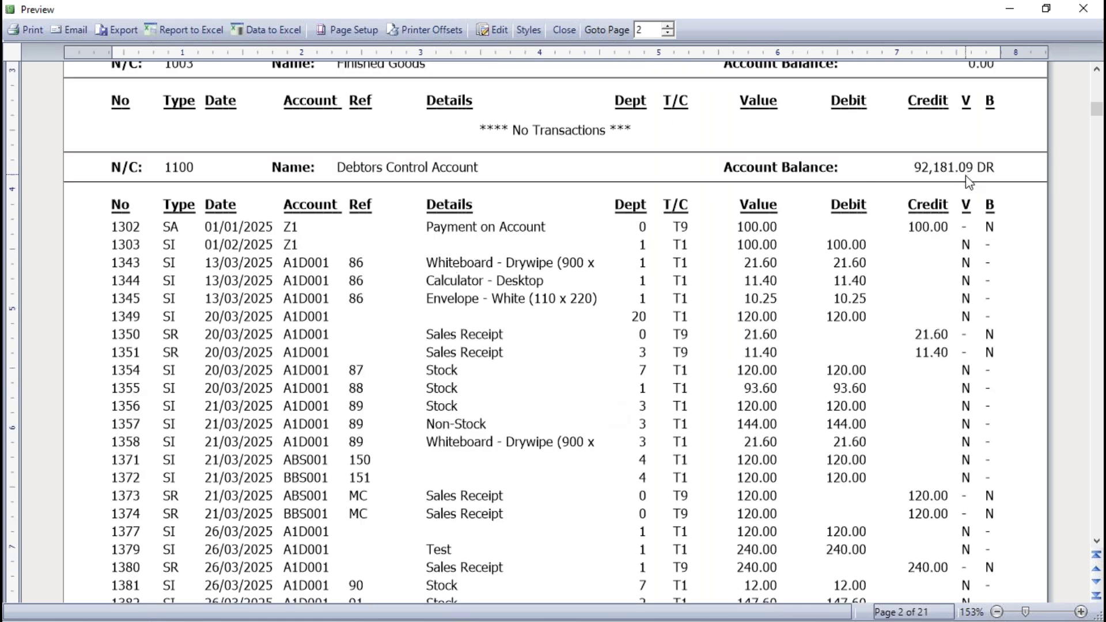
pyautogui.scroll(-12, 916, 435)
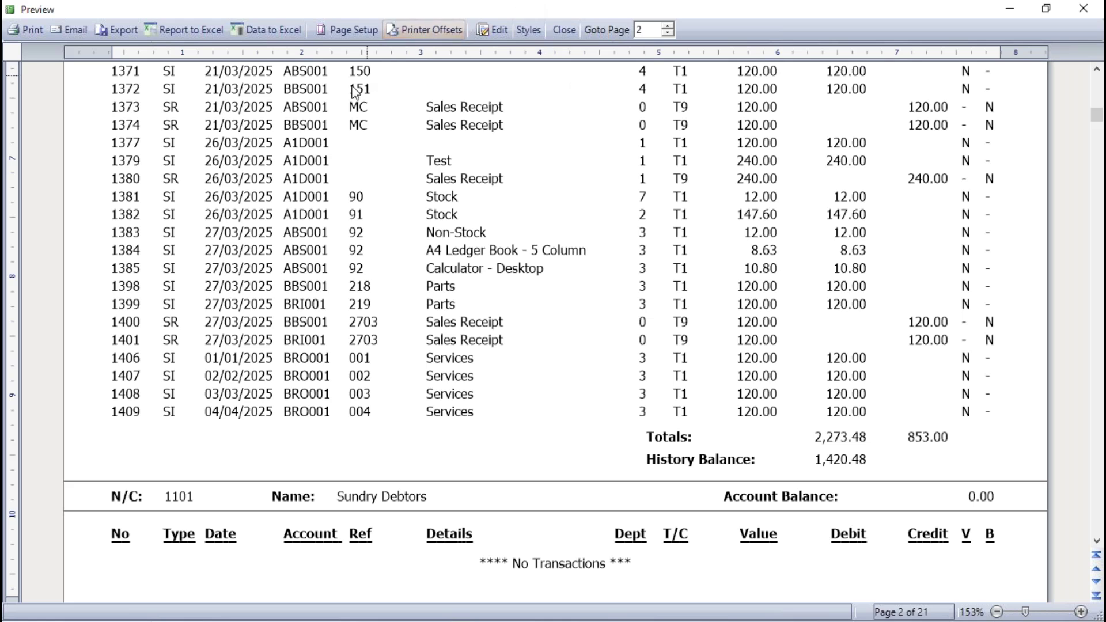
pyautogui.click(563, 30)
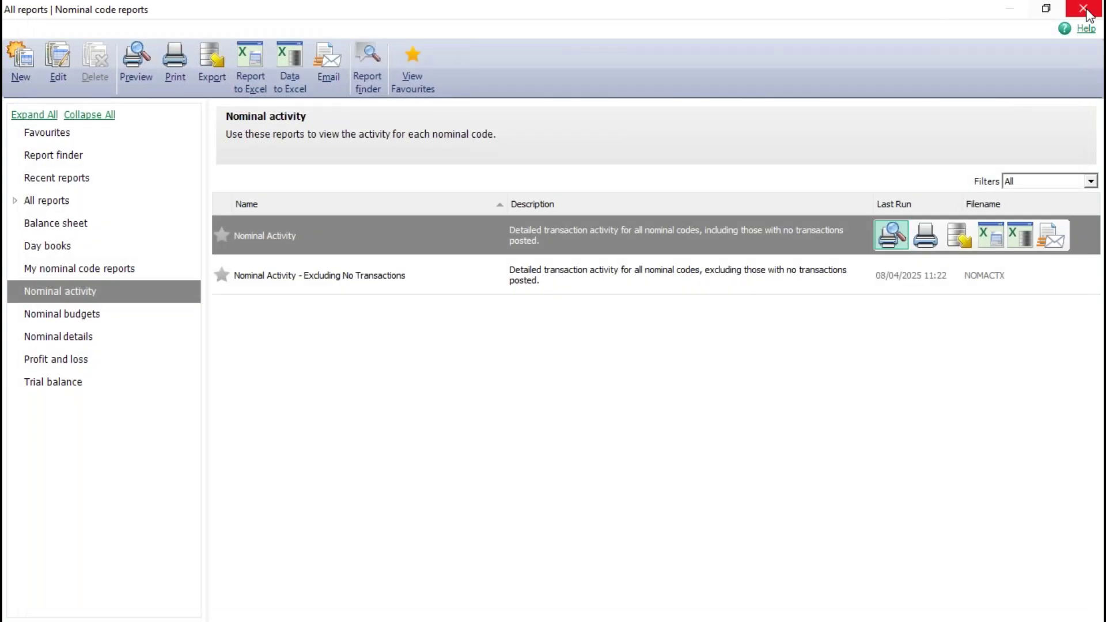
pyautogui.click(1086, 13)
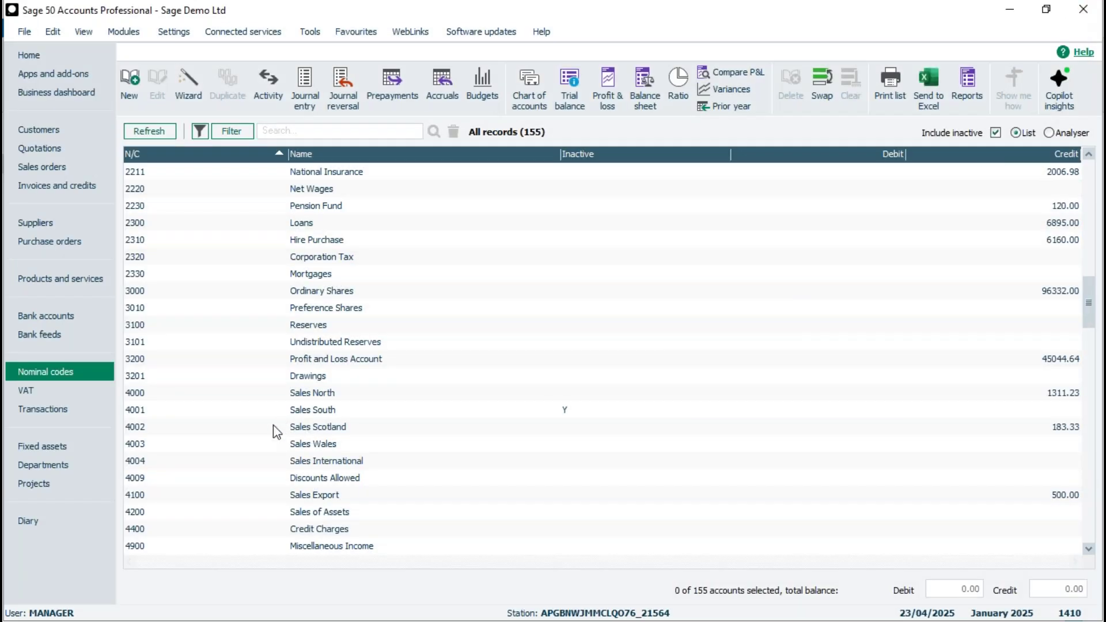
# Select nominal codes 4000 Sales North and 4100 Sales Export and open the nominal code reports
pyautogui.click(171, 391)
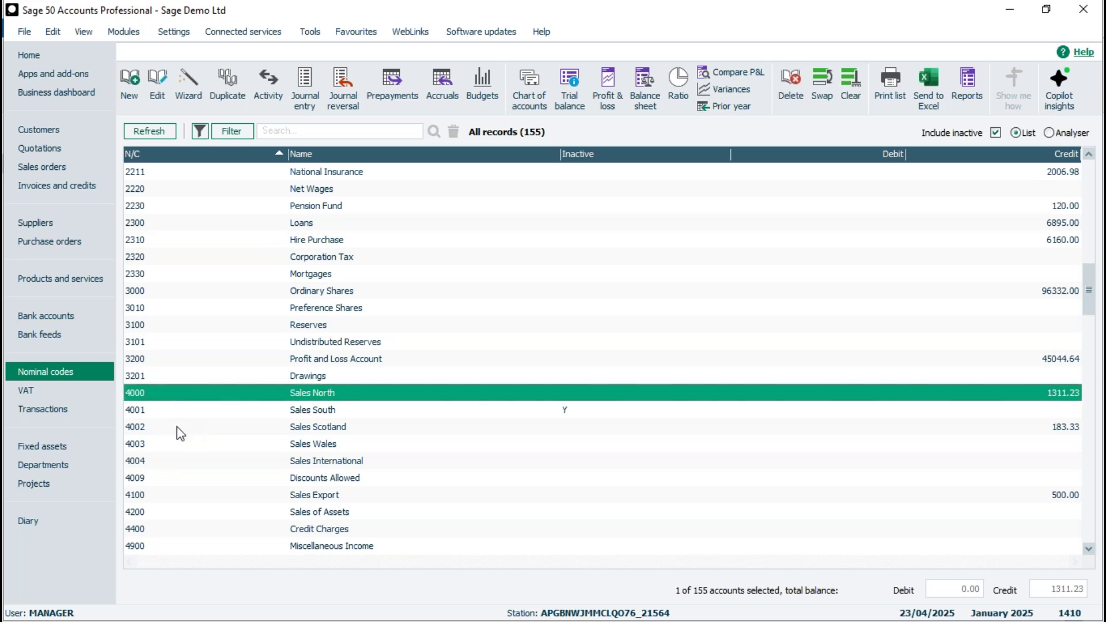
pyautogui.click(185, 496)
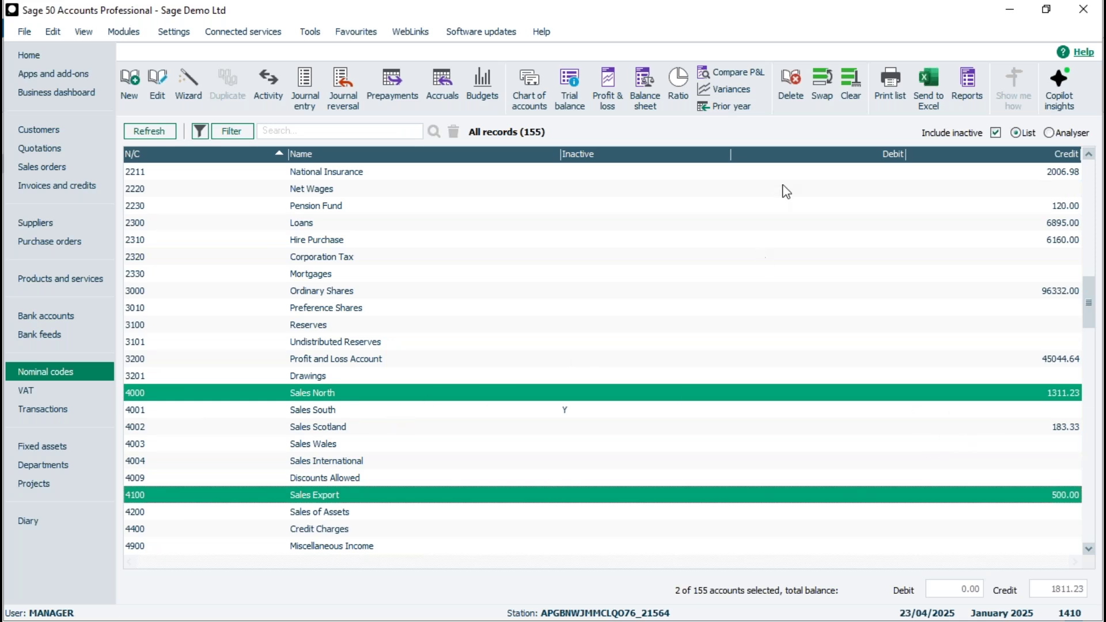
pyautogui.click(968, 86)
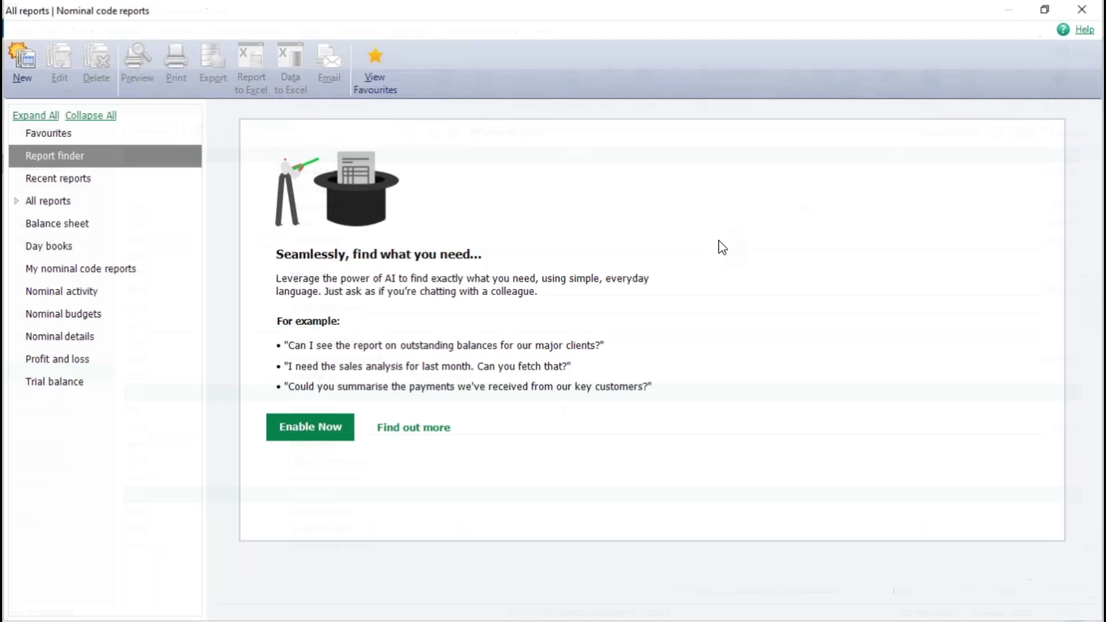
# Preview the Nominal Activity report for this financial year to date with brought forward transactions included
pyautogui.click(58, 292)
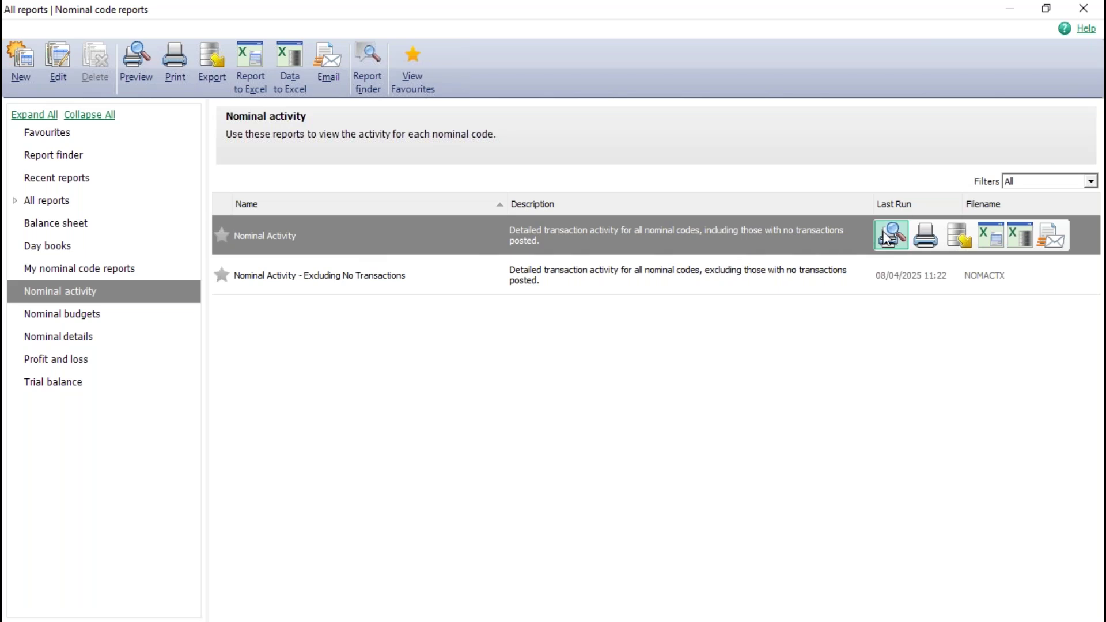
pyautogui.click(892, 235)
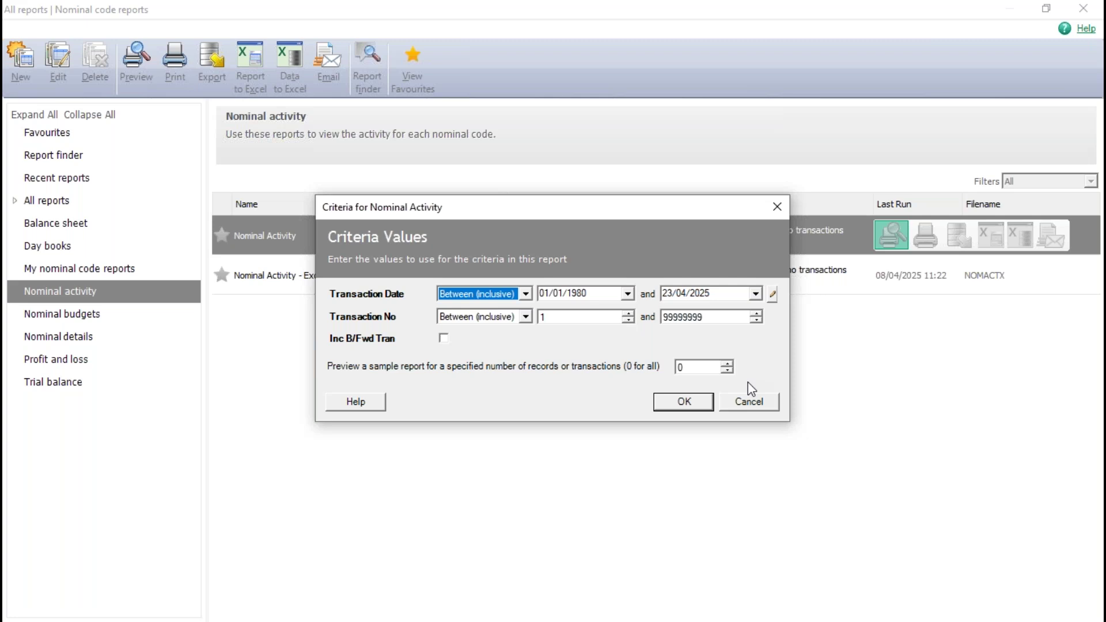
pyautogui.click(773, 296)
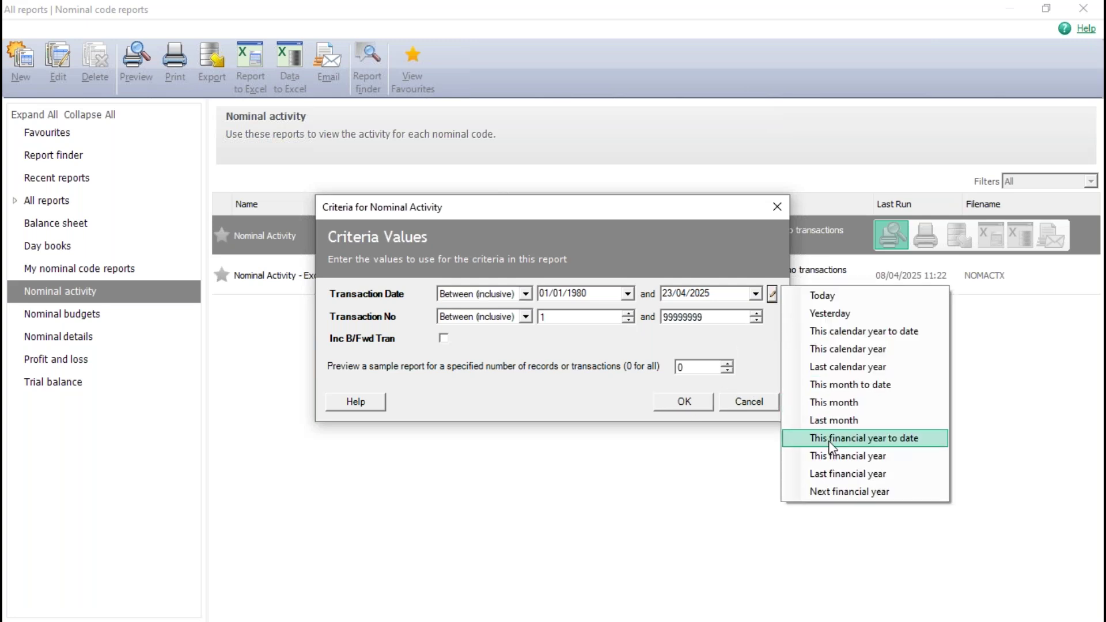
pyautogui.click(829, 440)
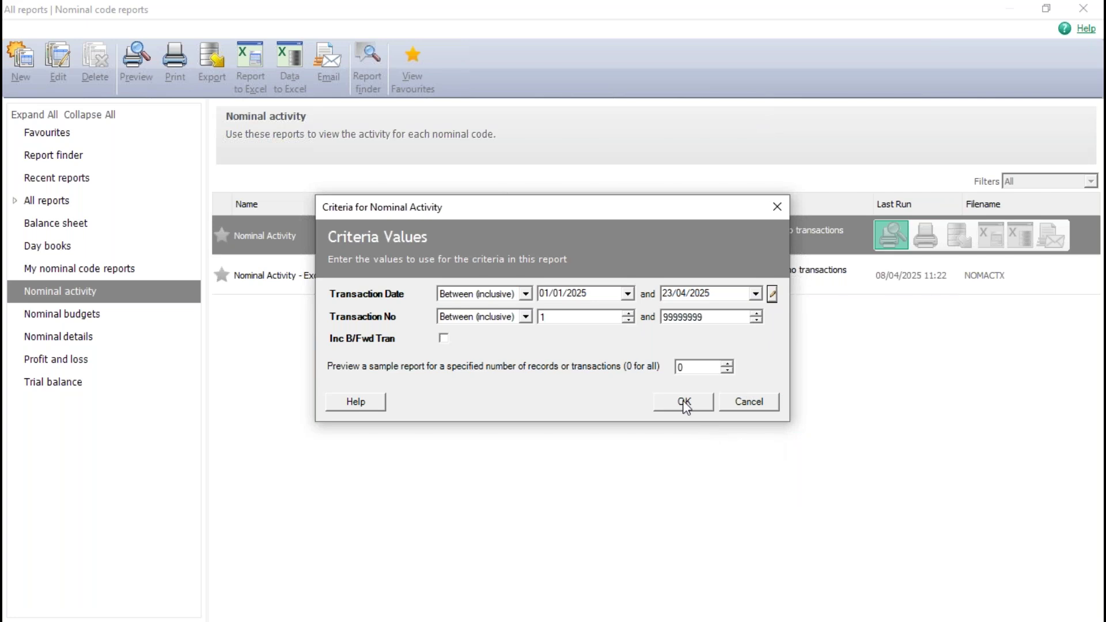
pyautogui.click(443, 338)
pyautogui.click(698, 408)
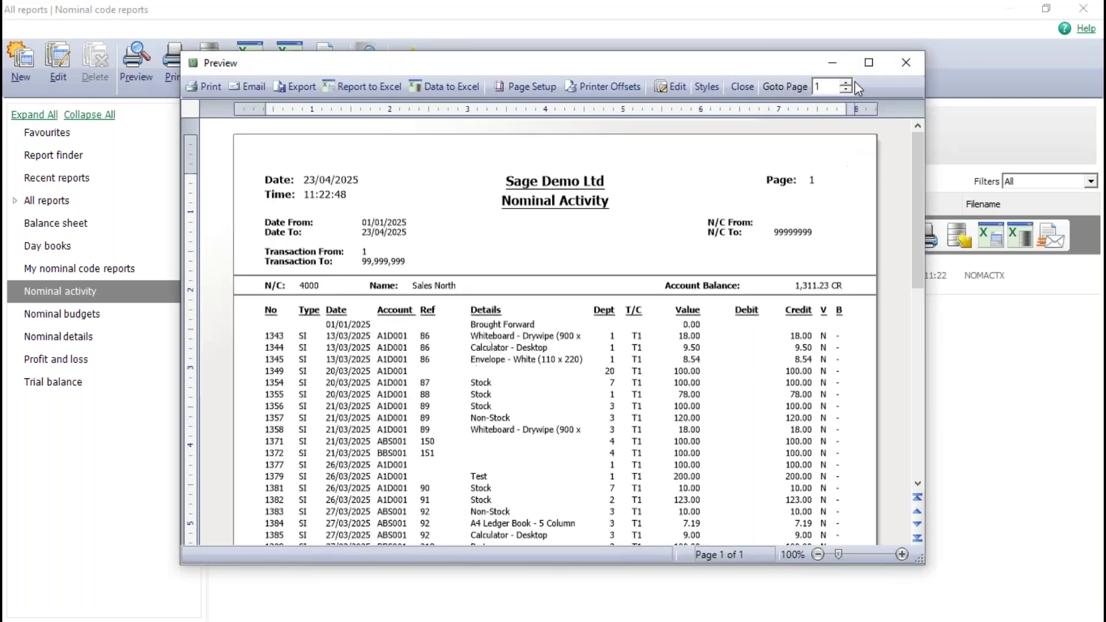
# Examine the maximised report's Sales North and Sales Export transactions, totals and balances, and close the preview and reports window
pyautogui.click(869, 62)
pyautogui.scroll(-3, 865, 437)
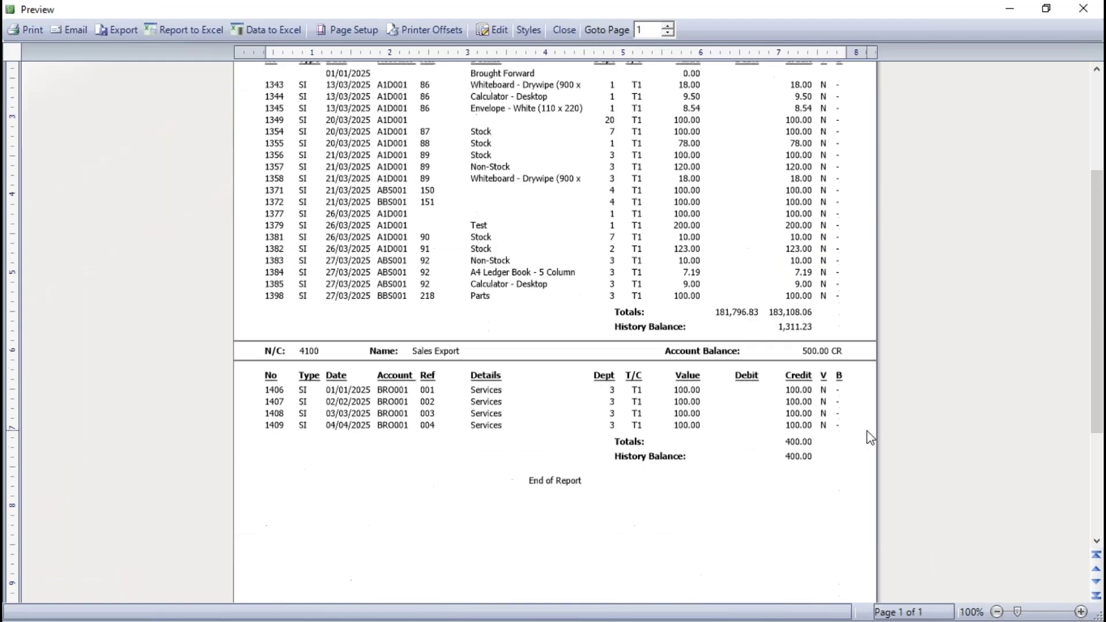
pyautogui.click(1081, 612)
pyautogui.click(1081, 612)
pyautogui.click(1081, 612)
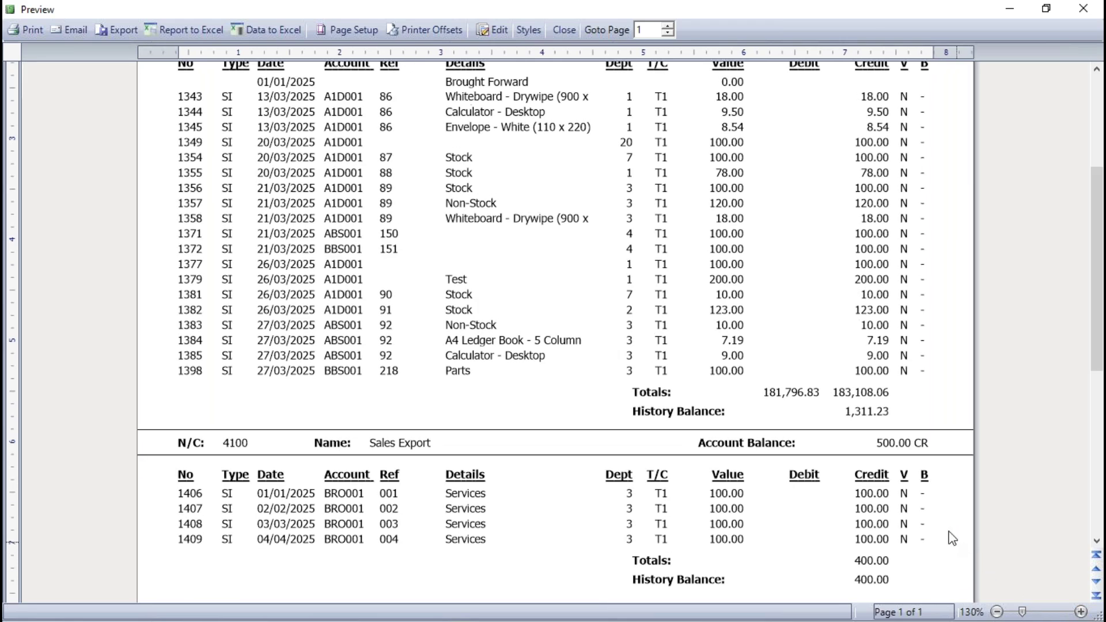
pyautogui.moveTo(1093, 316); pyautogui.dragTo(1093, 366)
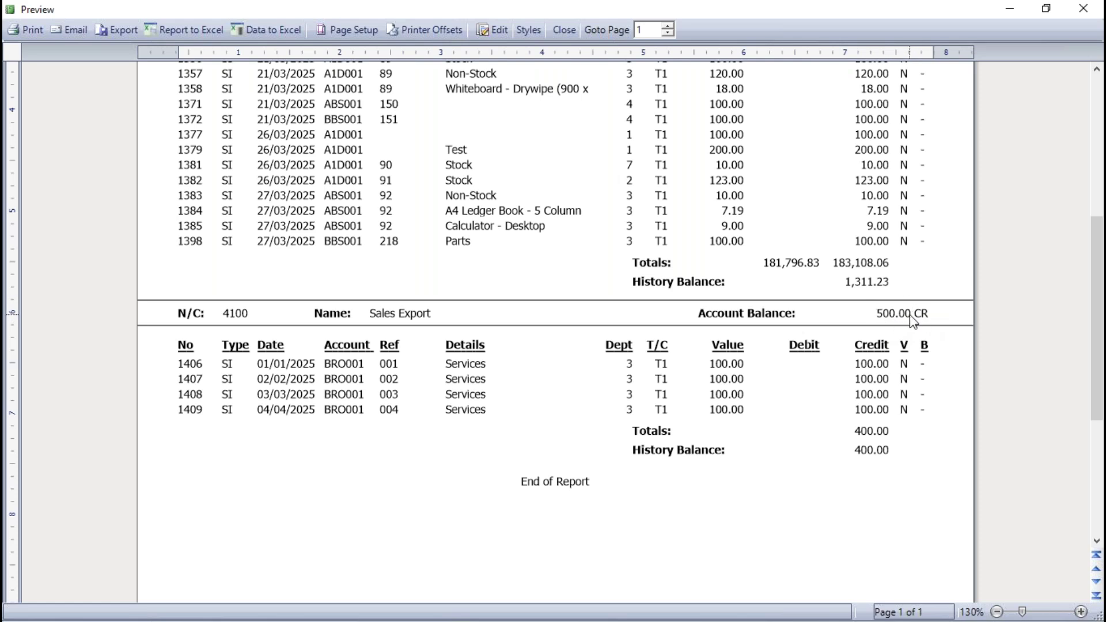
pyautogui.click(562, 27)
pyautogui.click(1084, 16)
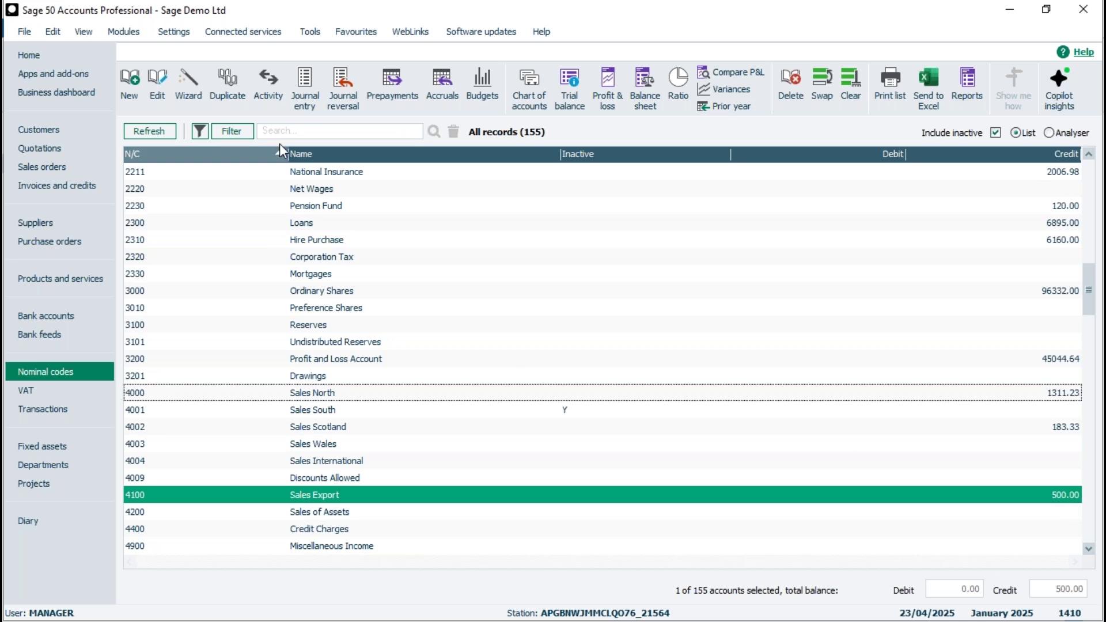
# Review the activity record of nominal code 4100 Sales Export and close it
pyautogui.click(268, 79)
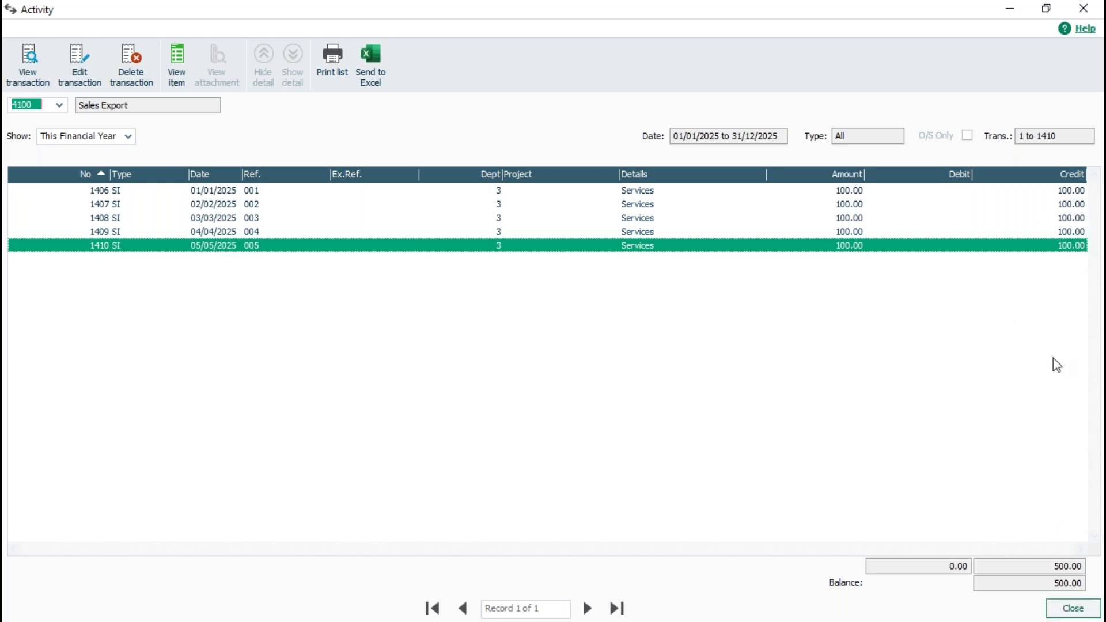
pyautogui.click(1071, 608)
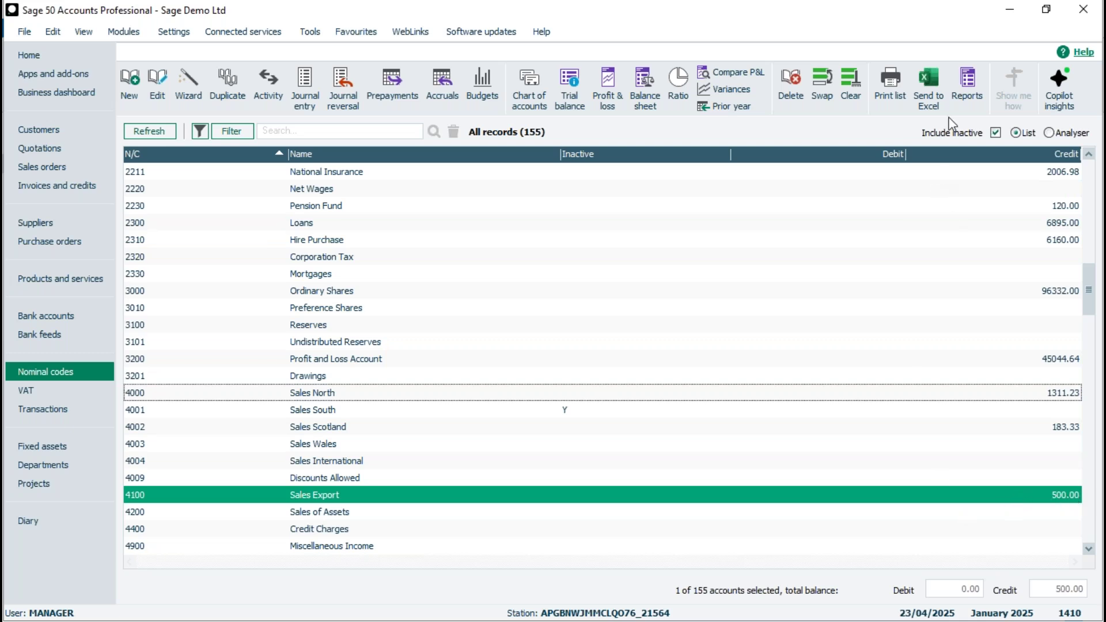
# Preview the Nominal Activity report for Sales Export using the default criteria, with transaction dates from 01/01/1980 to 23/04/2025
pyautogui.click(965, 92)
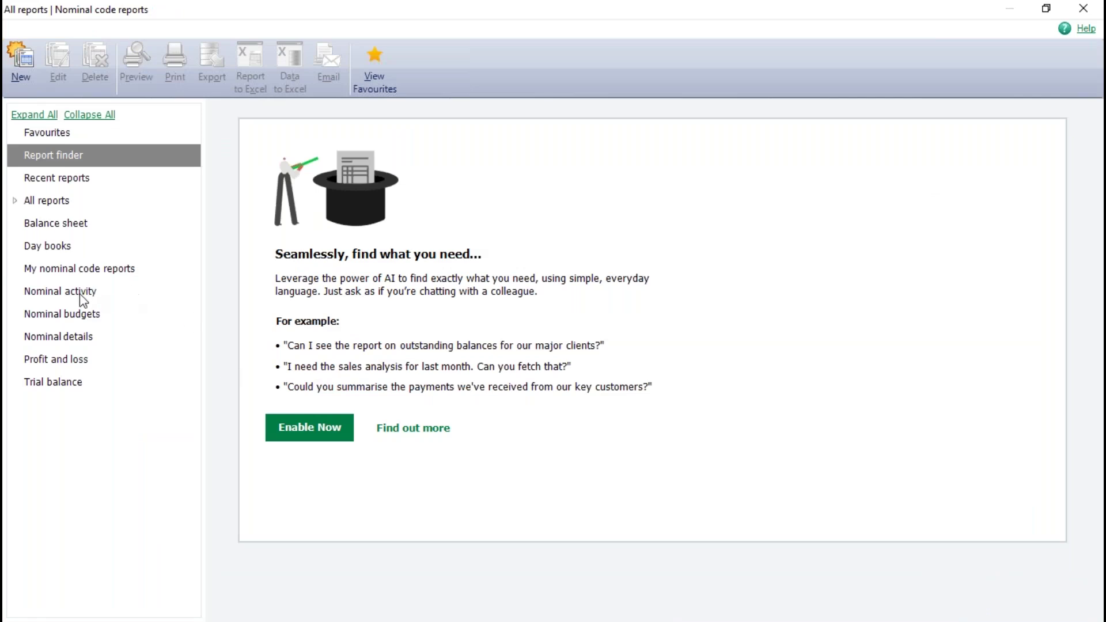
pyautogui.click(84, 295)
pyautogui.moveTo(312, 235)
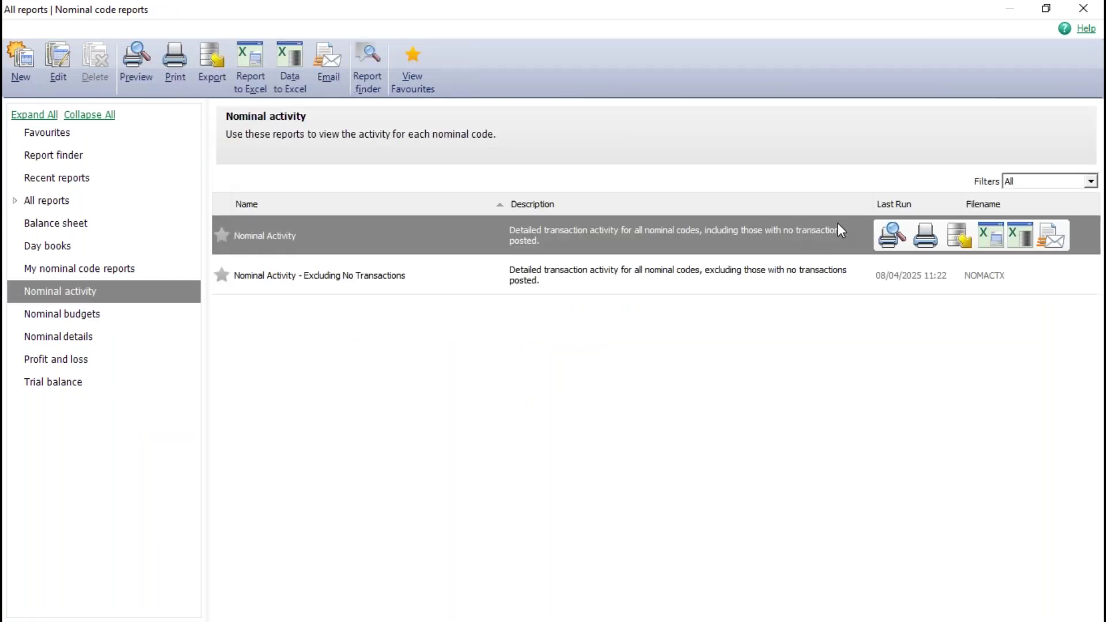
pyautogui.click(891, 237)
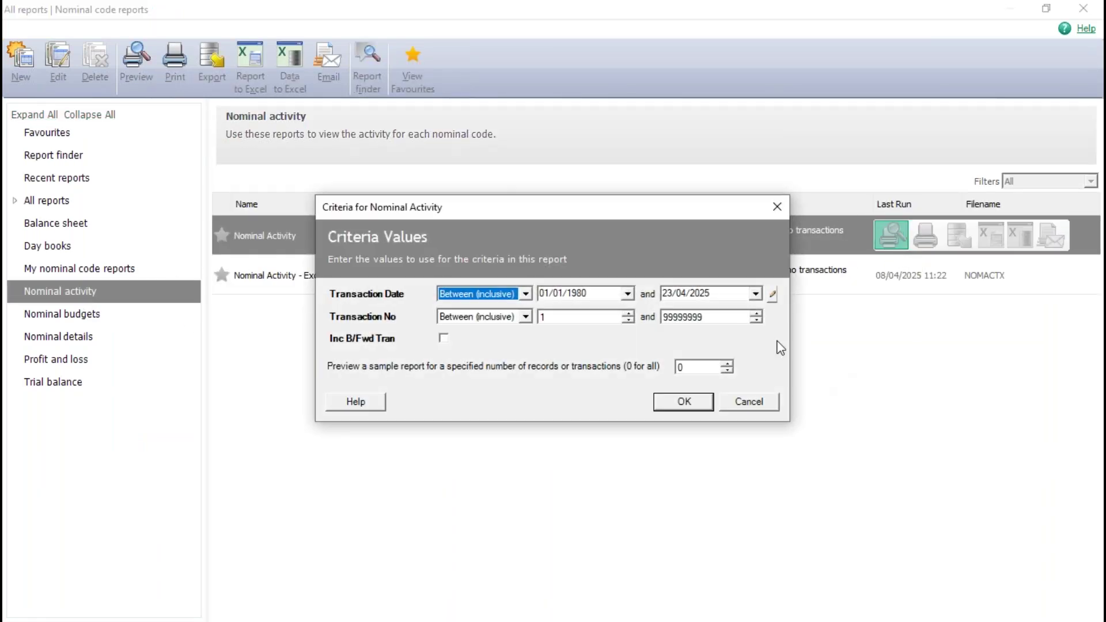
pyautogui.click(685, 403)
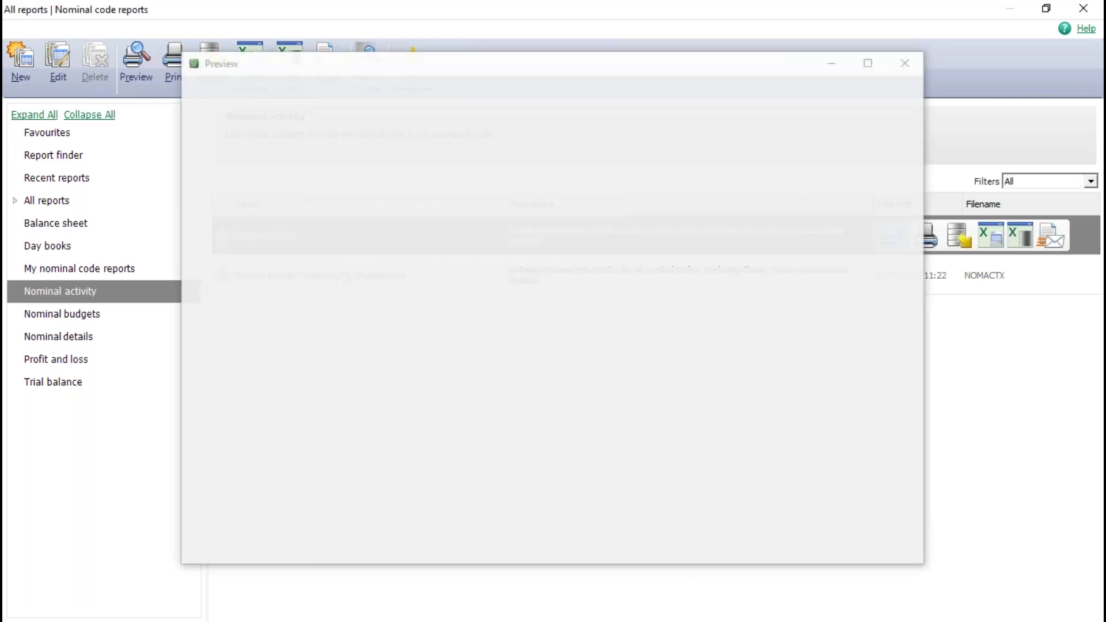
# Examine the enlarged Sales Export report, comparing its transaction dates and history balance with the account balance, and close the preview
pyautogui.click(869, 62)
pyautogui.click(1081, 612)
pyautogui.click(1081, 612)
pyautogui.click(1080, 612)
pyautogui.click(1081, 612)
pyautogui.click(1080, 612)
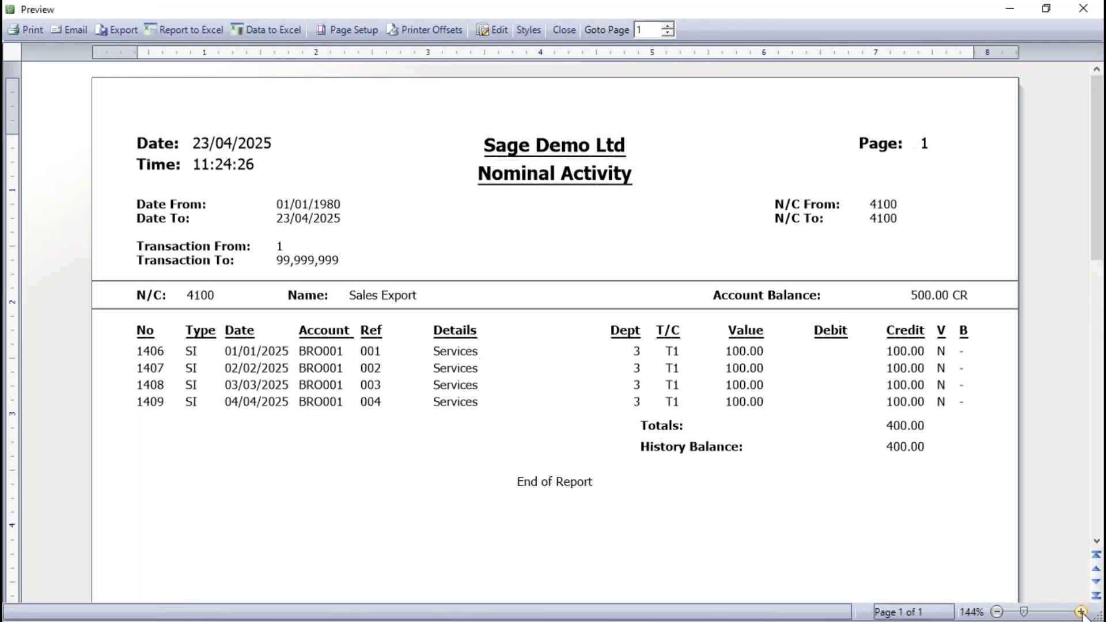
pyautogui.click(1081, 612)
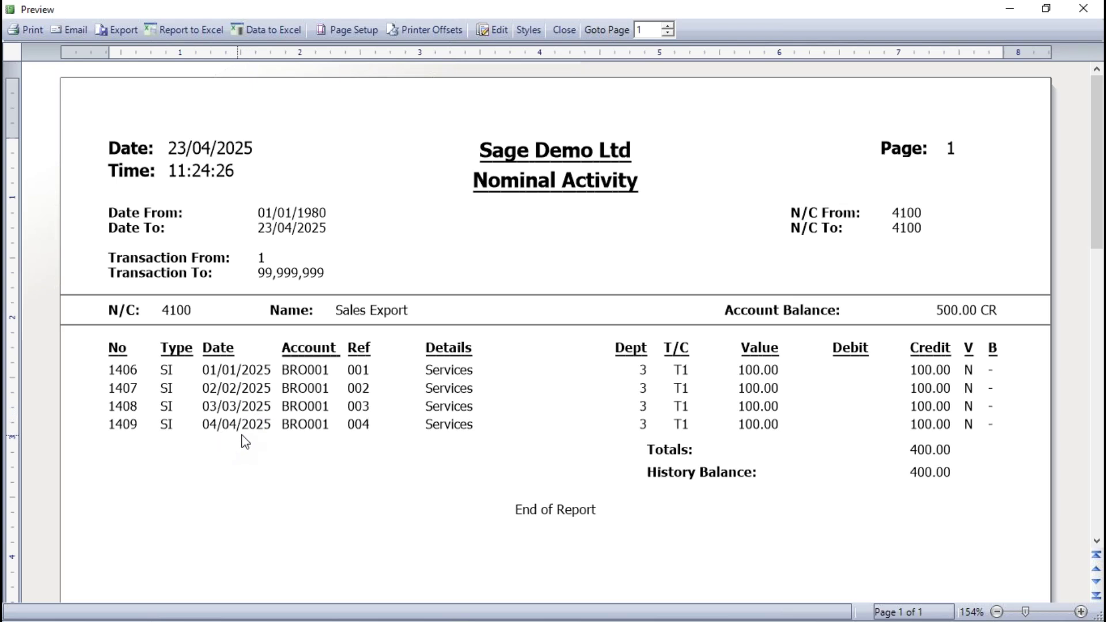
pyautogui.click(564, 30)
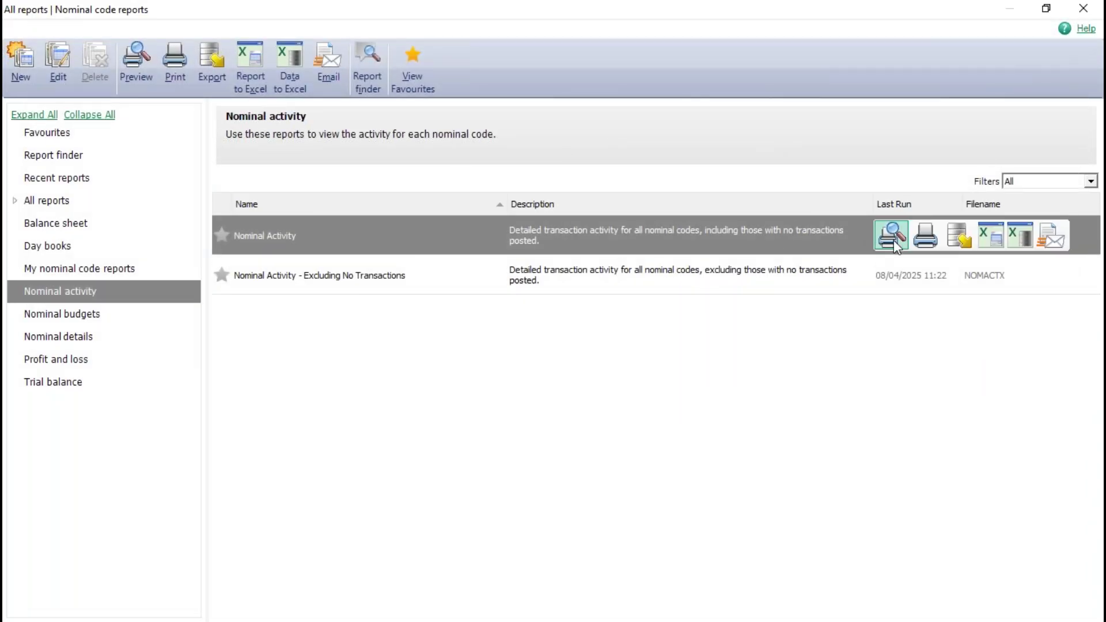
# Preview the Nominal Activity report with transaction dates from 01/03/2025 to 23/04/2025, leaving brought forward transactions excluded
pyautogui.click(893, 237)
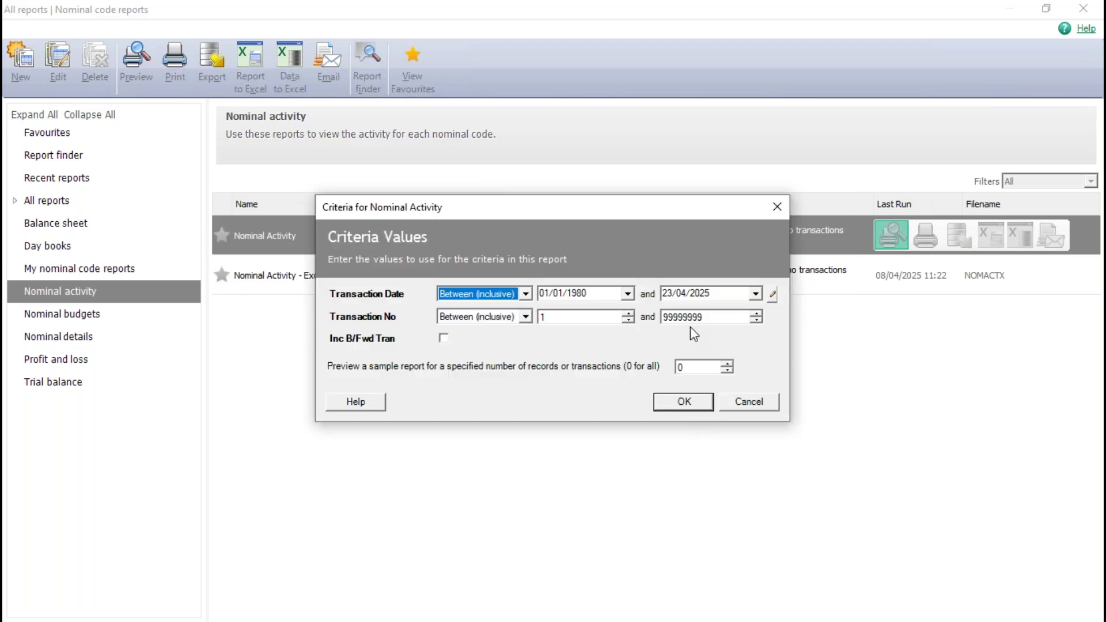
pyautogui.click(771, 295)
pyautogui.click(815, 409)
pyautogui.click(755, 294)
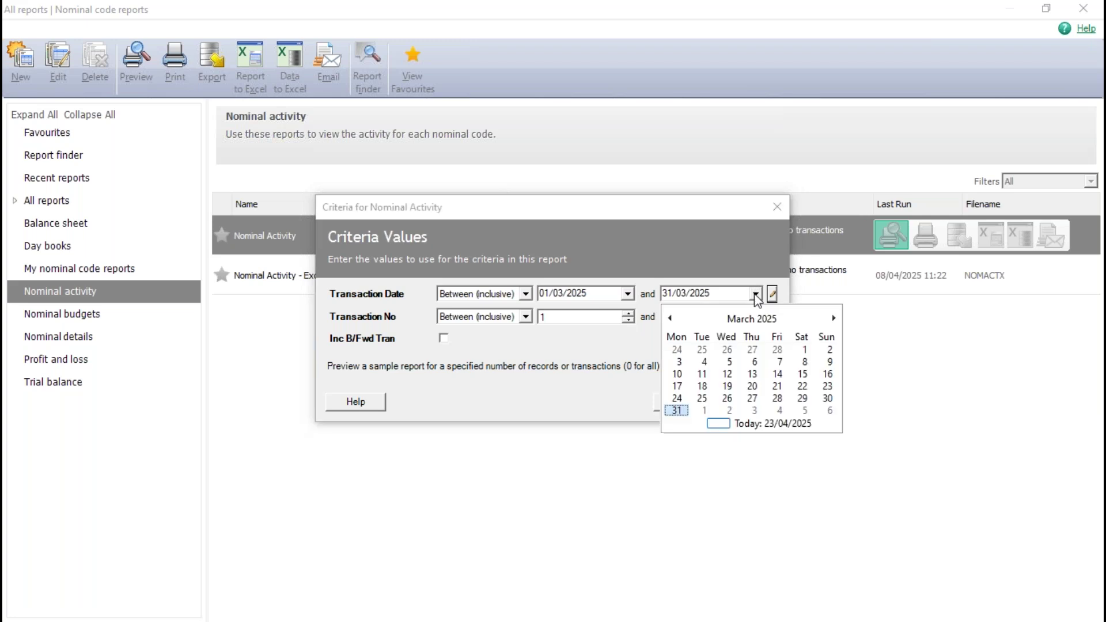
pyautogui.click(834, 318)
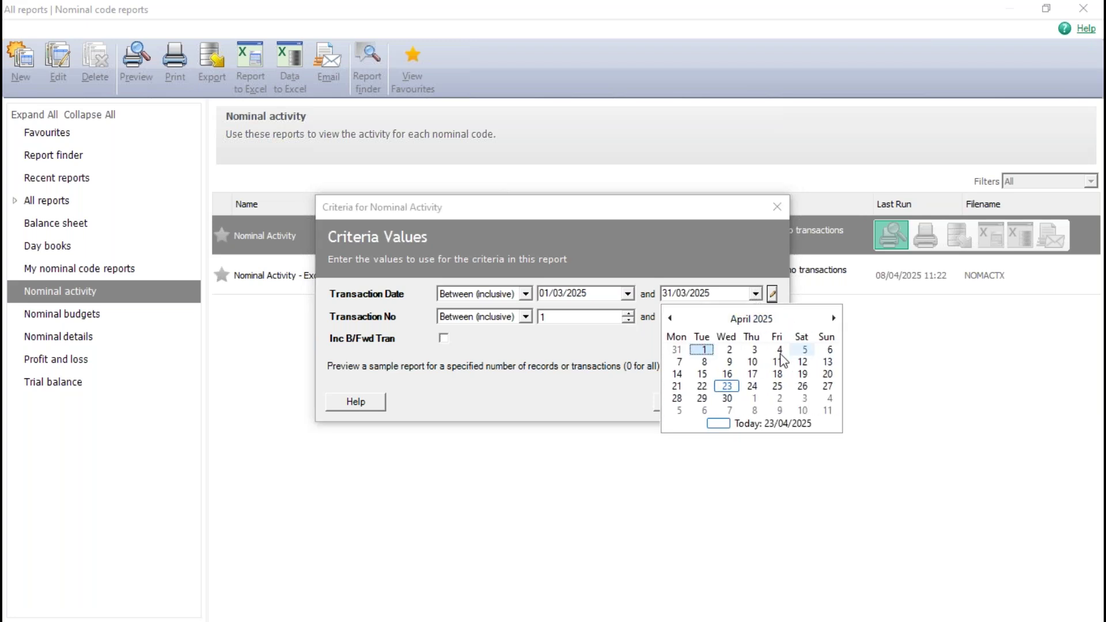
pyautogui.click(728, 386)
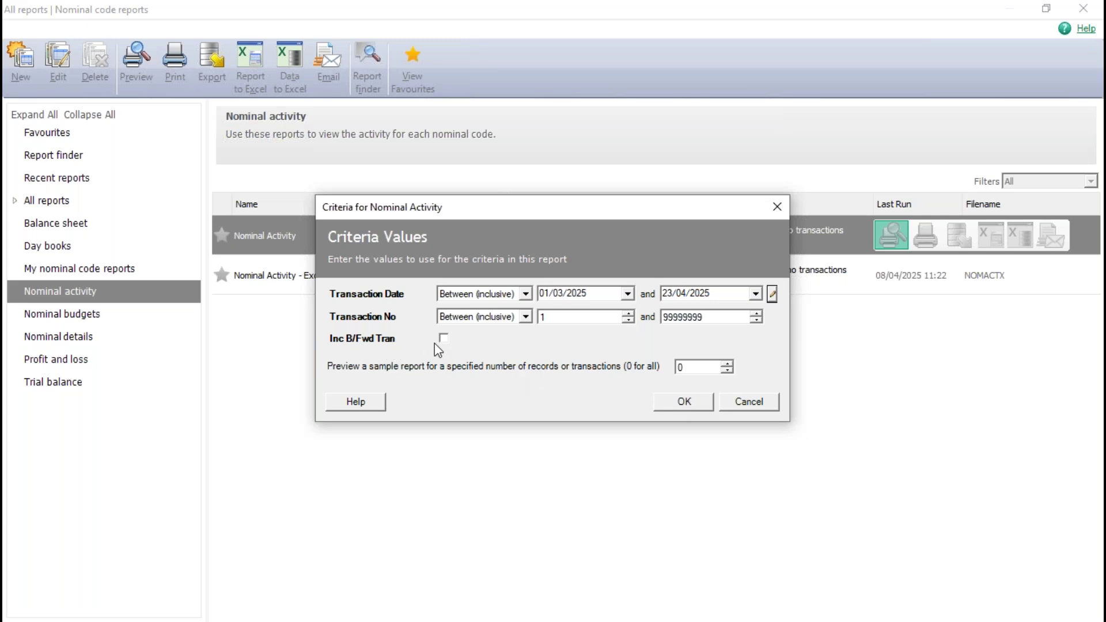
pyautogui.click(683, 403)
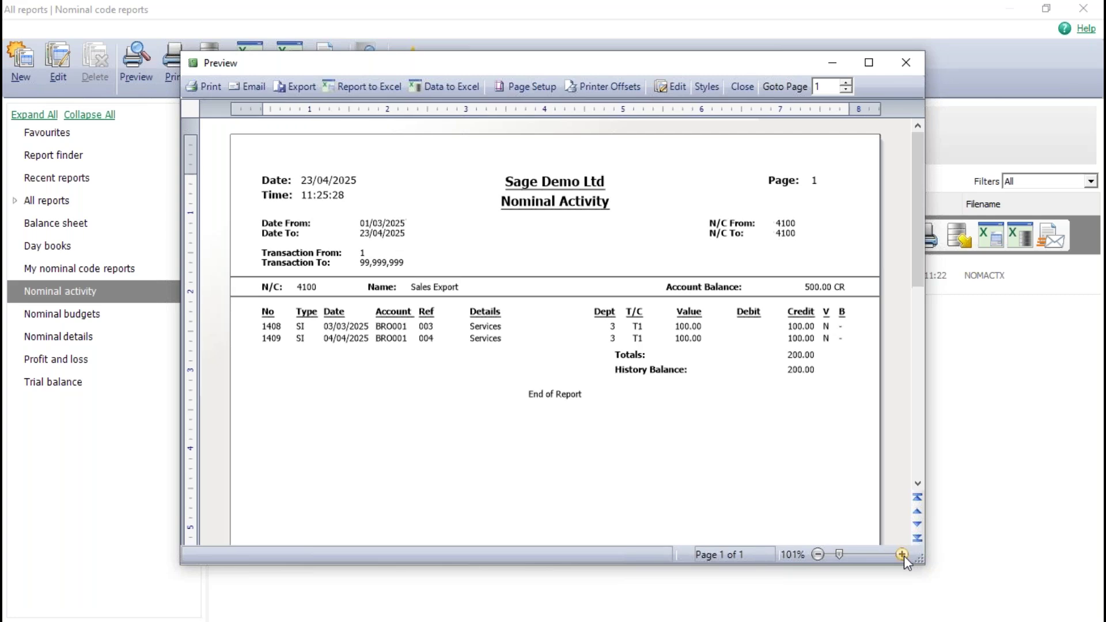
# Examine the enlarged report's Sales Export transactions and history balance without brought forward values, and close the preview
pyautogui.click(902, 554)
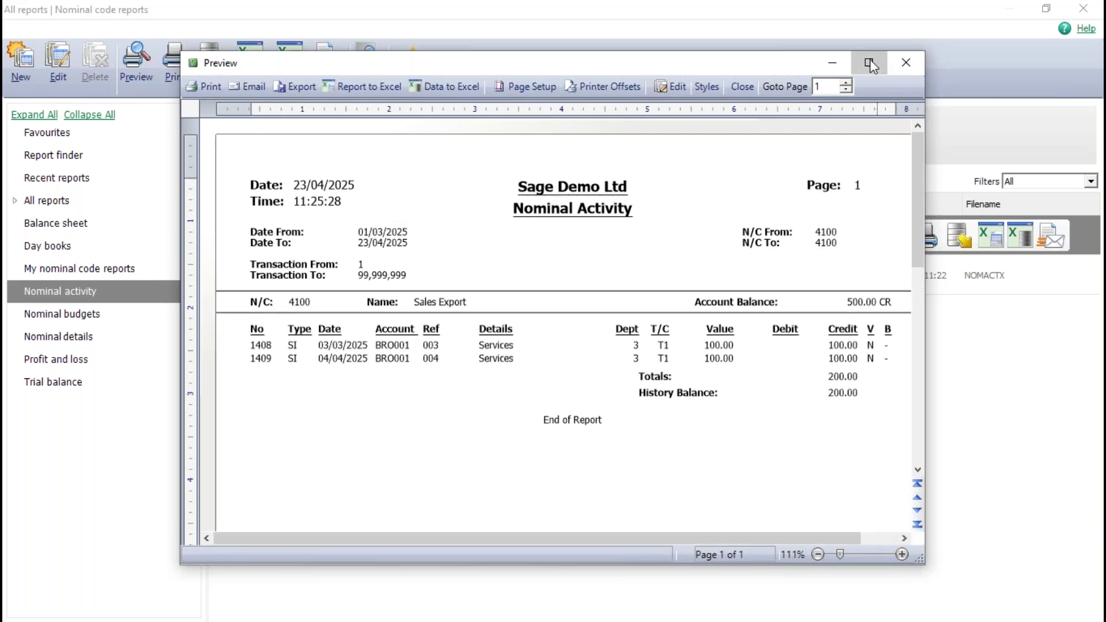
pyautogui.click(869, 62)
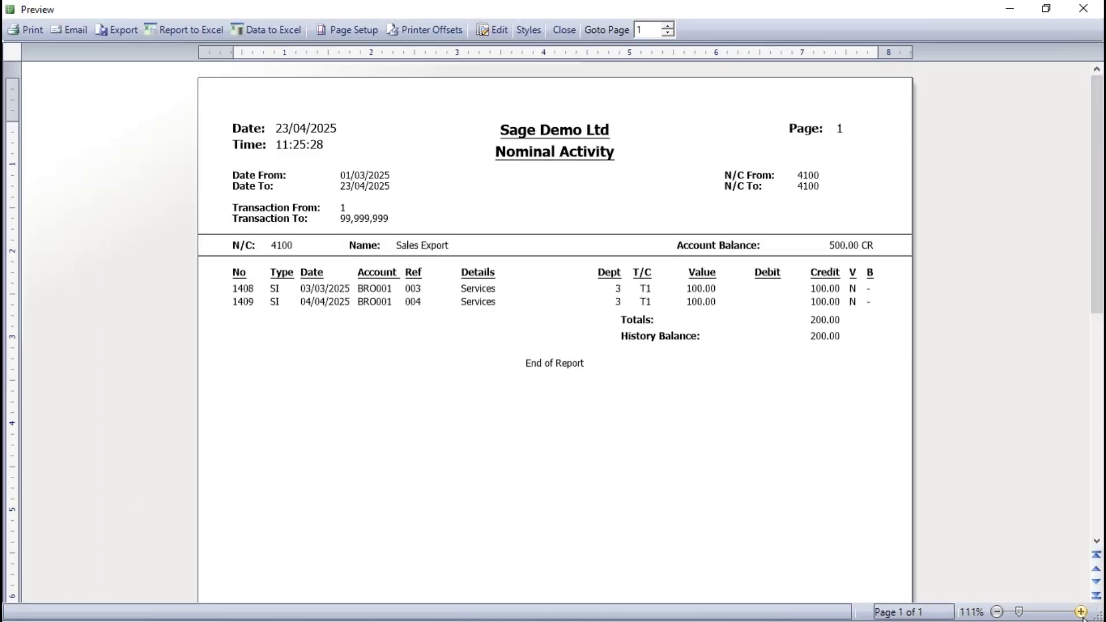
pyautogui.click(1082, 612)
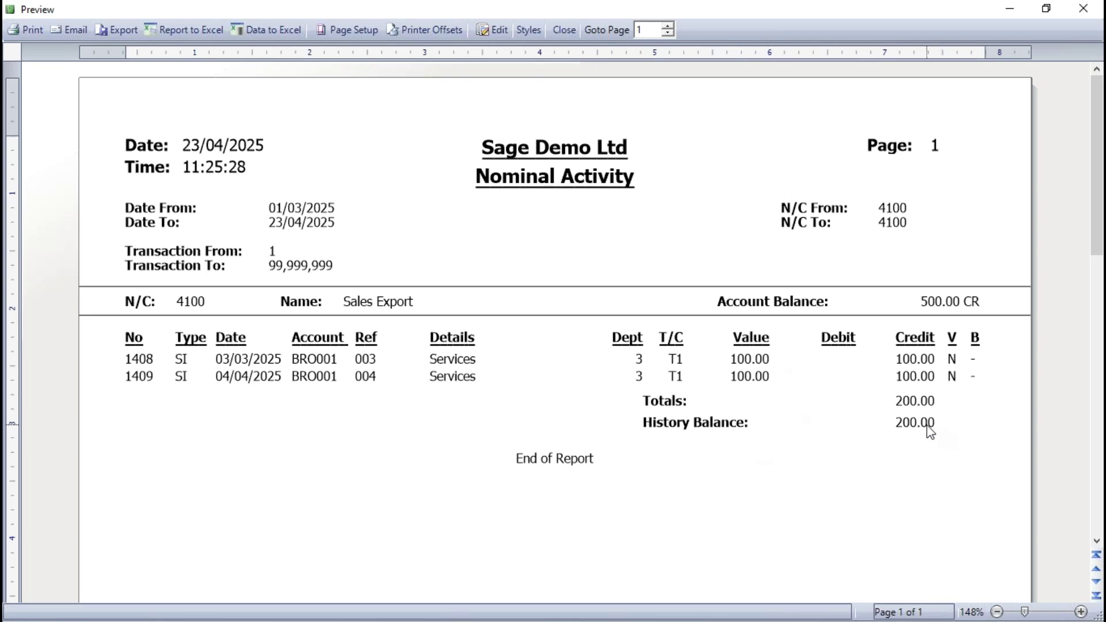
pyautogui.click(569, 30)
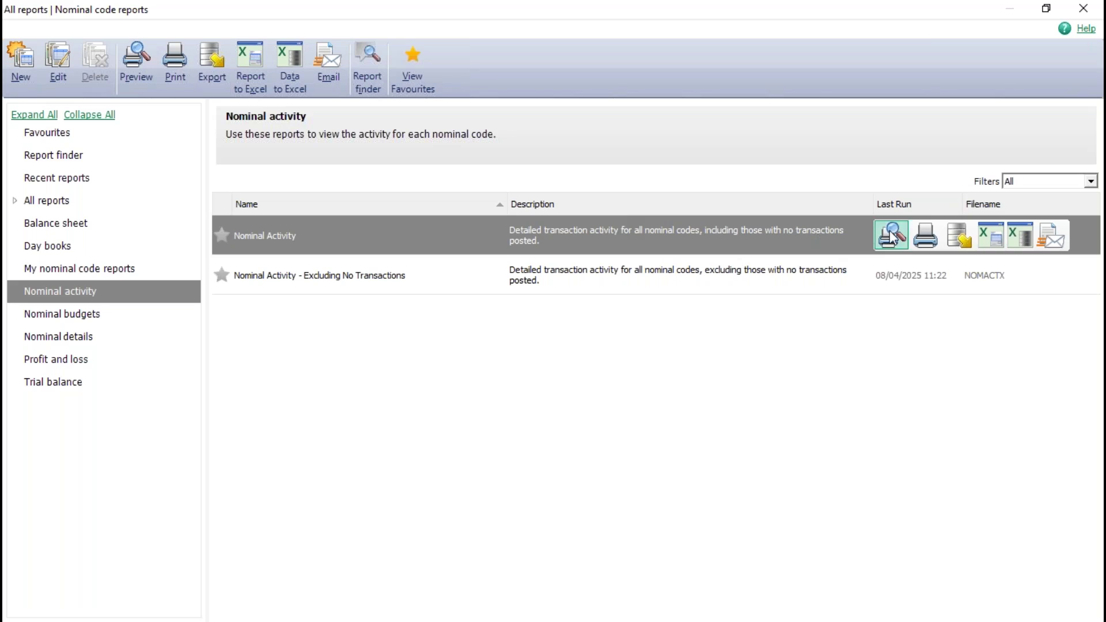
# Preview the Nominal Activity report with transaction dates from 01/03/2025 to 23/04/2025 and brought forward transactions included
pyautogui.click(892, 235)
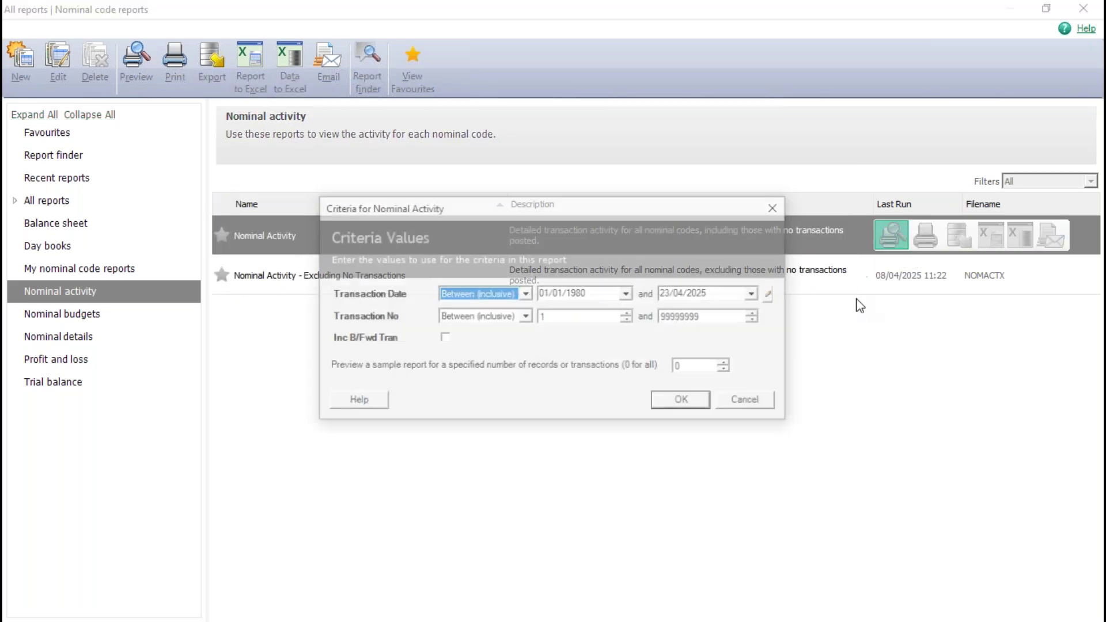
pyautogui.click(772, 295)
pyautogui.click(822, 422)
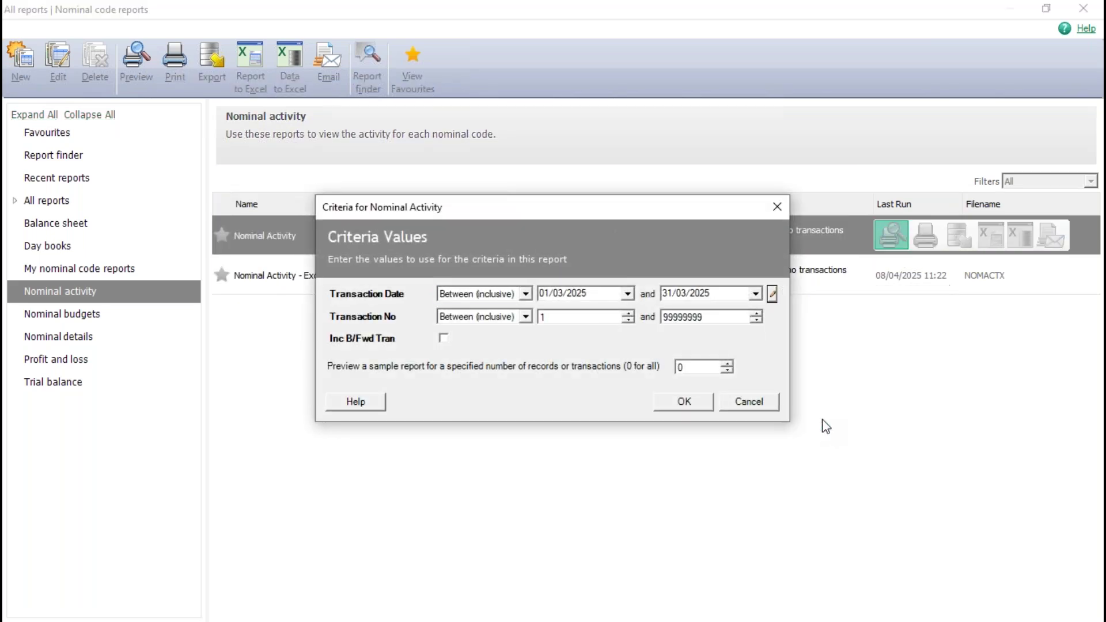
pyautogui.click(756, 295)
pyautogui.click(833, 319)
pyautogui.click(731, 386)
pyautogui.click(443, 339)
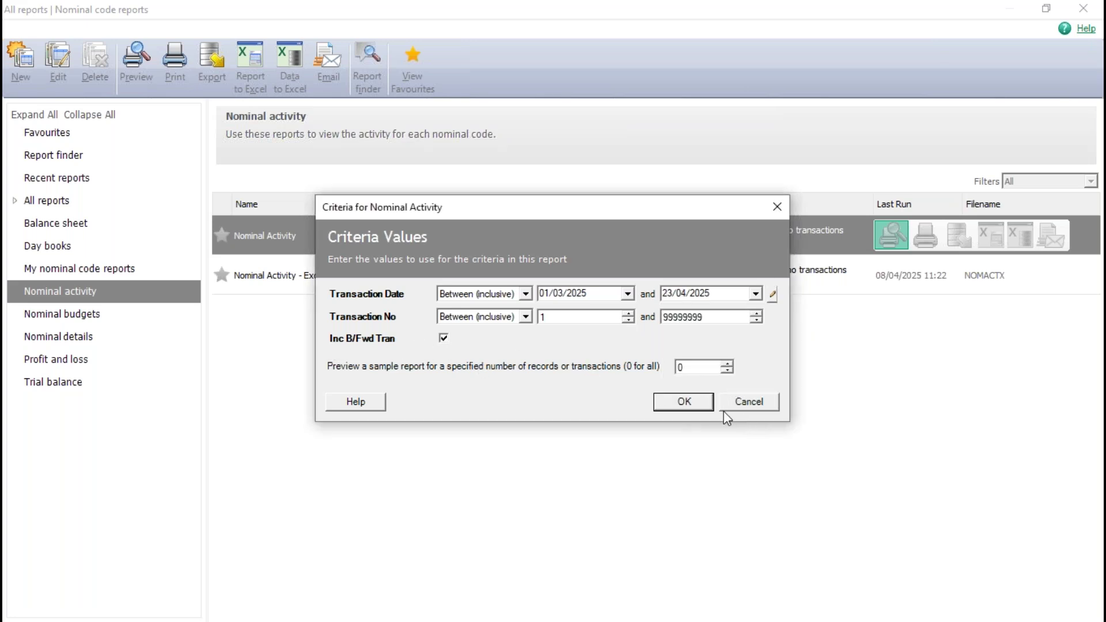
pyautogui.click(685, 404)
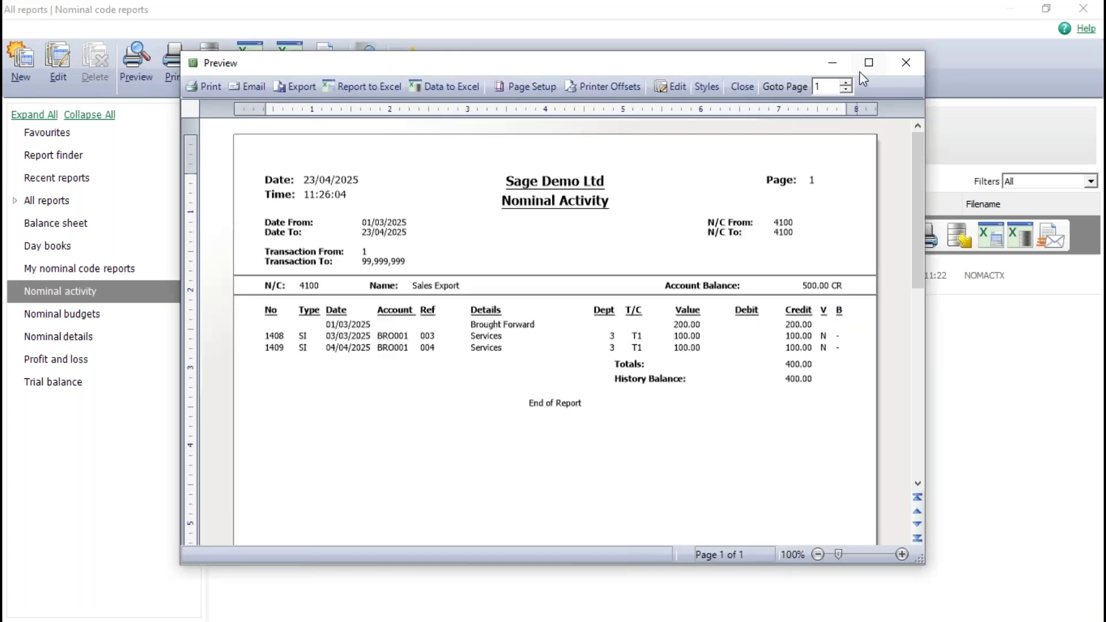
# Examine the Brought Forward line and history balance in the enlarged Sales Export report, and close the preview and reports window
pyautogui.click(860, 64)
pyautogui.click(1081, 612)
pyautogui.moveTo(1081, 612); pyautogui.dragTo(1081, 612)
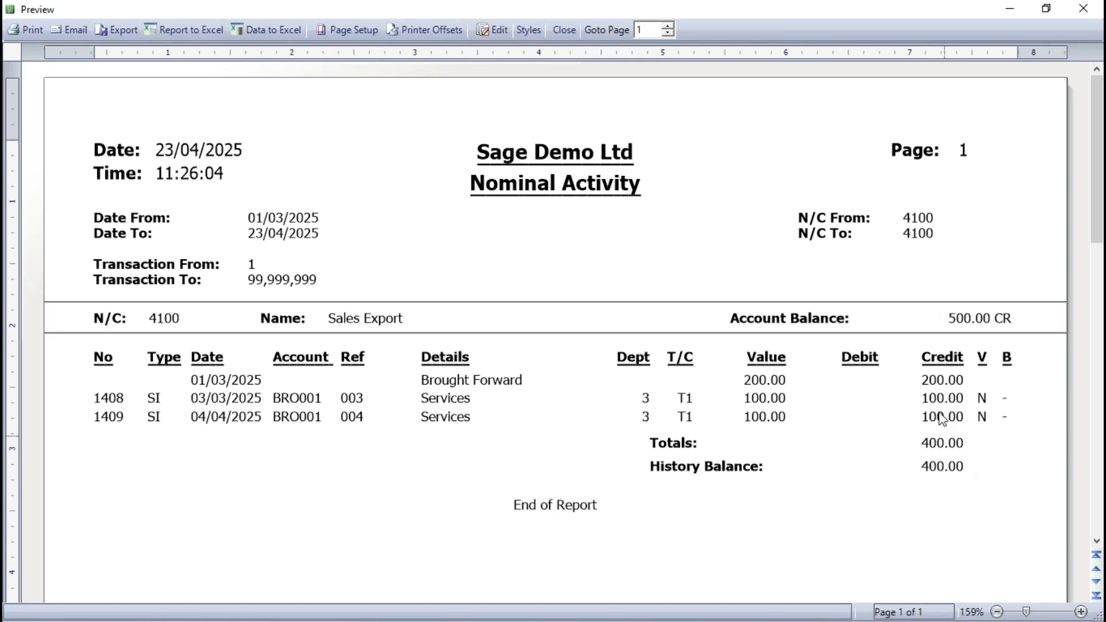
pyautogui.click(566, 31)
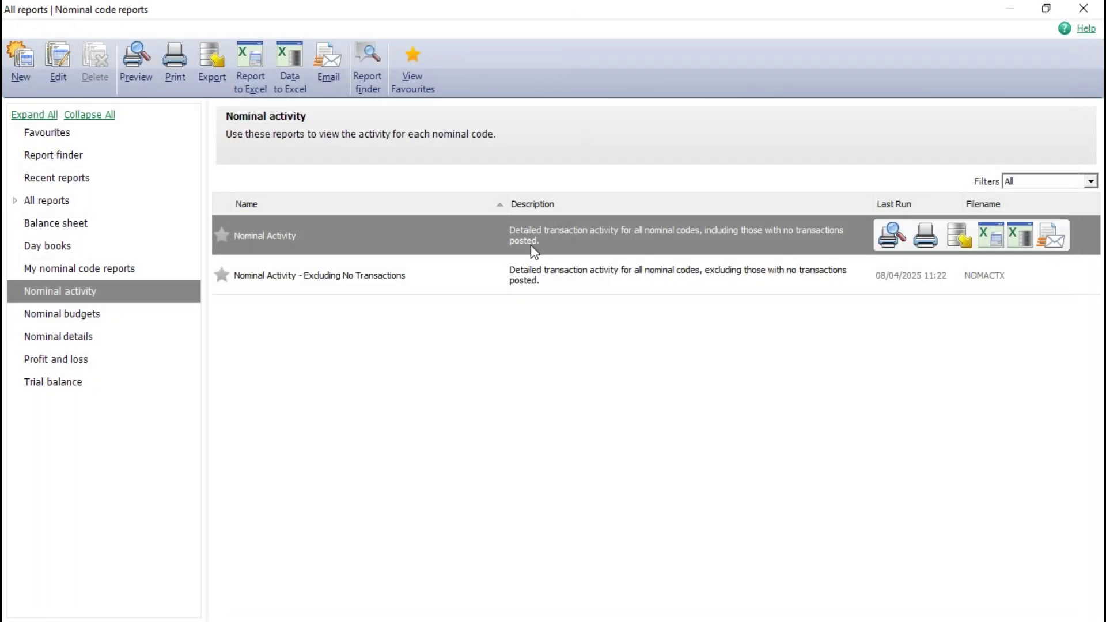
pyautogui.click(1082, 13)
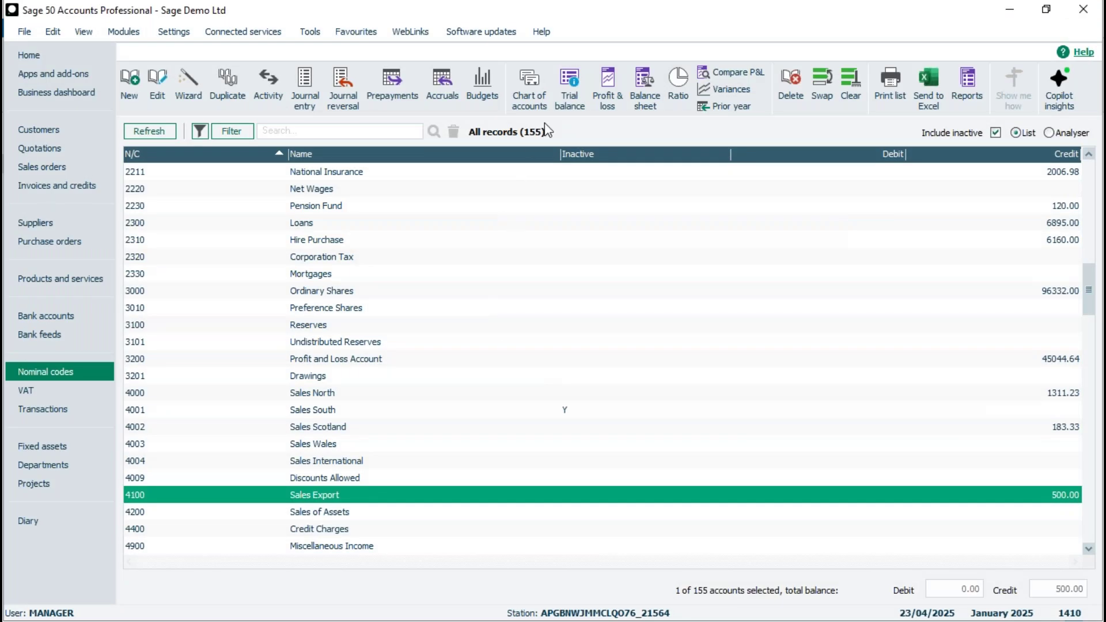
# Preview the Period Trial Balance up to period 4: April 2025, with the sample record limit left at 0
pyautogui.click(568, 86)
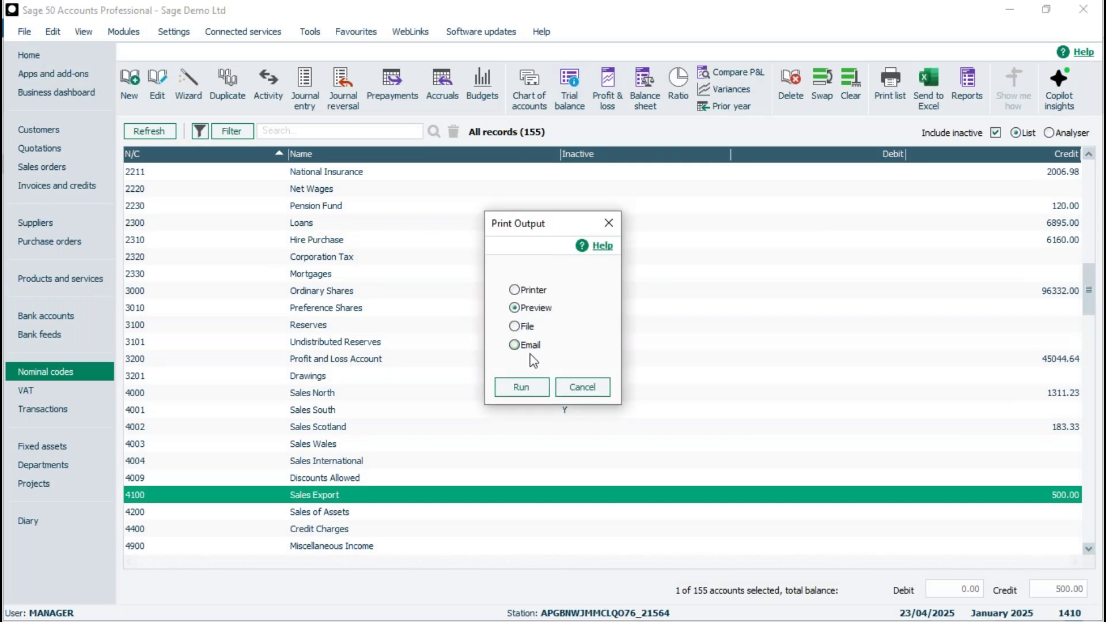
pyautogui.click(524, 387)
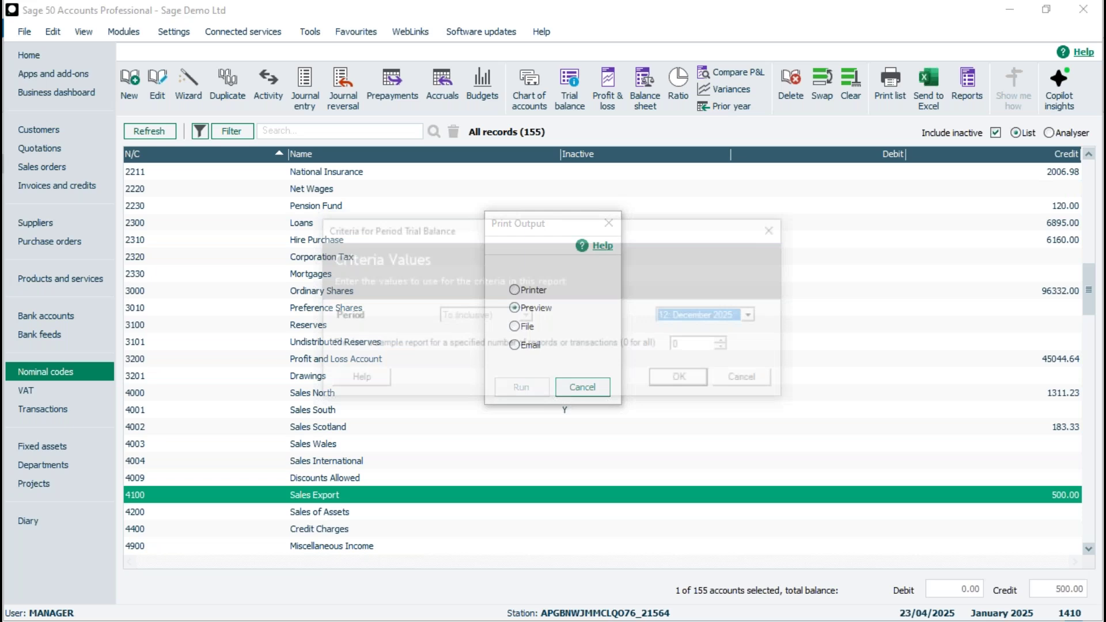
pyautogui.click(755, 315)
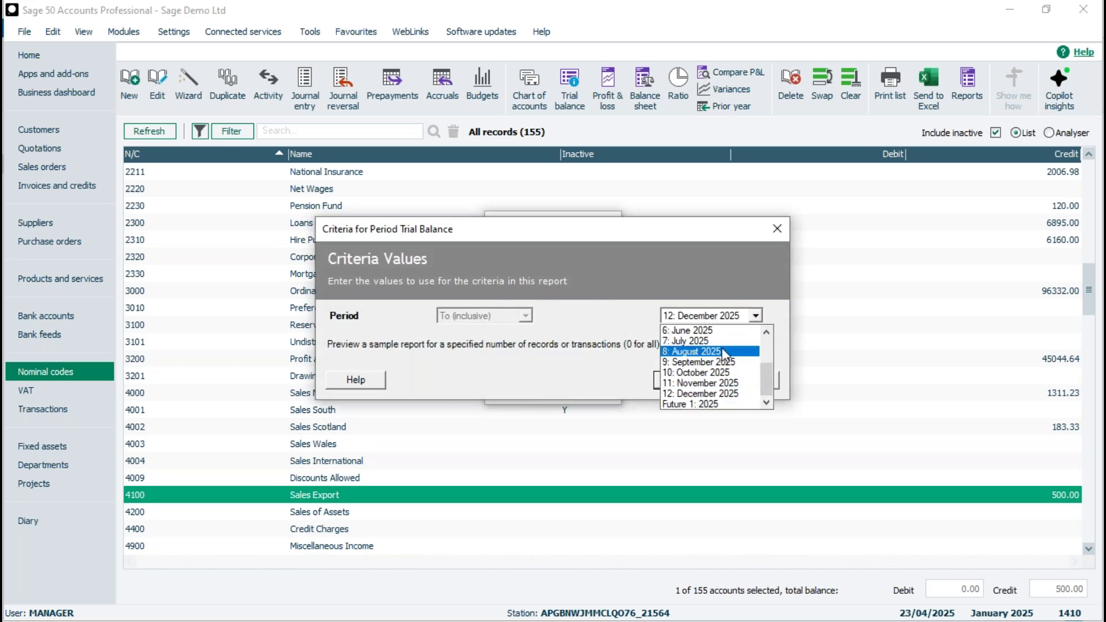
pyautogui.click(766, 334)
pyautogui.click(766, 334)
pyautogui.click(766, 334)
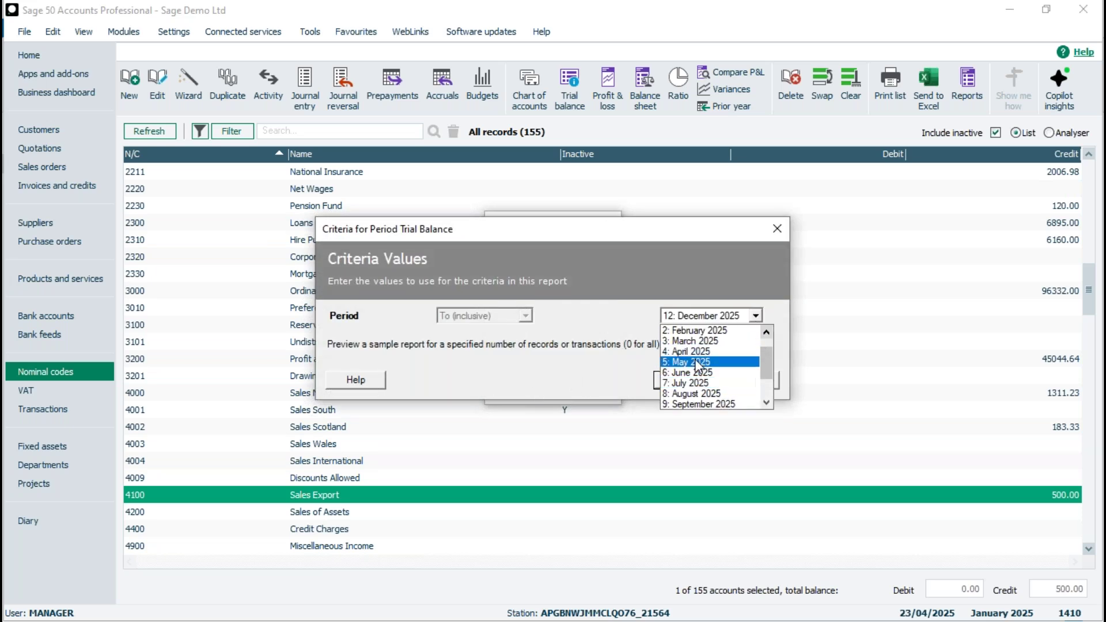
pyautogui.click(690, 352)
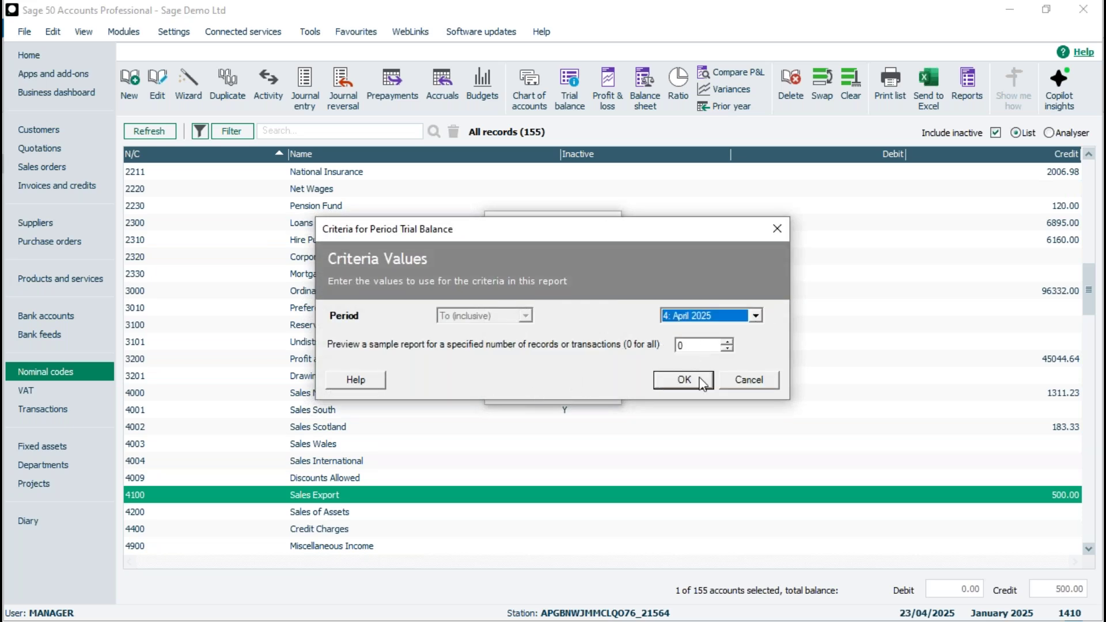
pyautogui.click(686, 382)
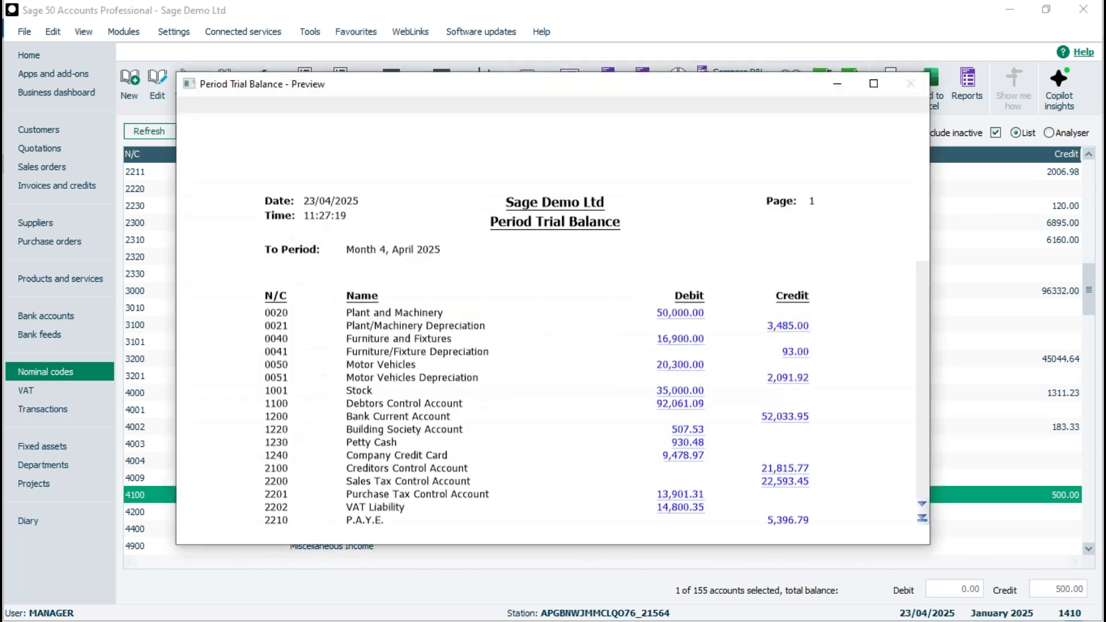
# Examine the enlarged Period Trial Balance down to the Sales Export line
pyautogui.click(876, 86)
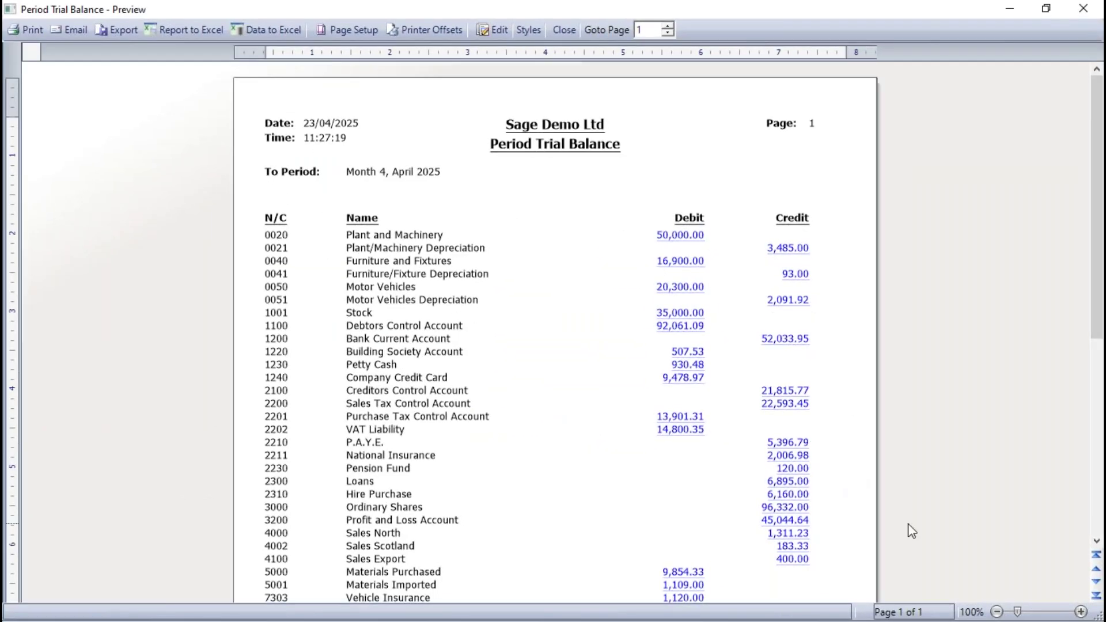
pyautogui.click(1081, 612)
pyautogui.click(1081, 612)
pyautogui.click(1081, 612)
pyautogui.click(1081, 612)
pyautogui.click(1081, 612)
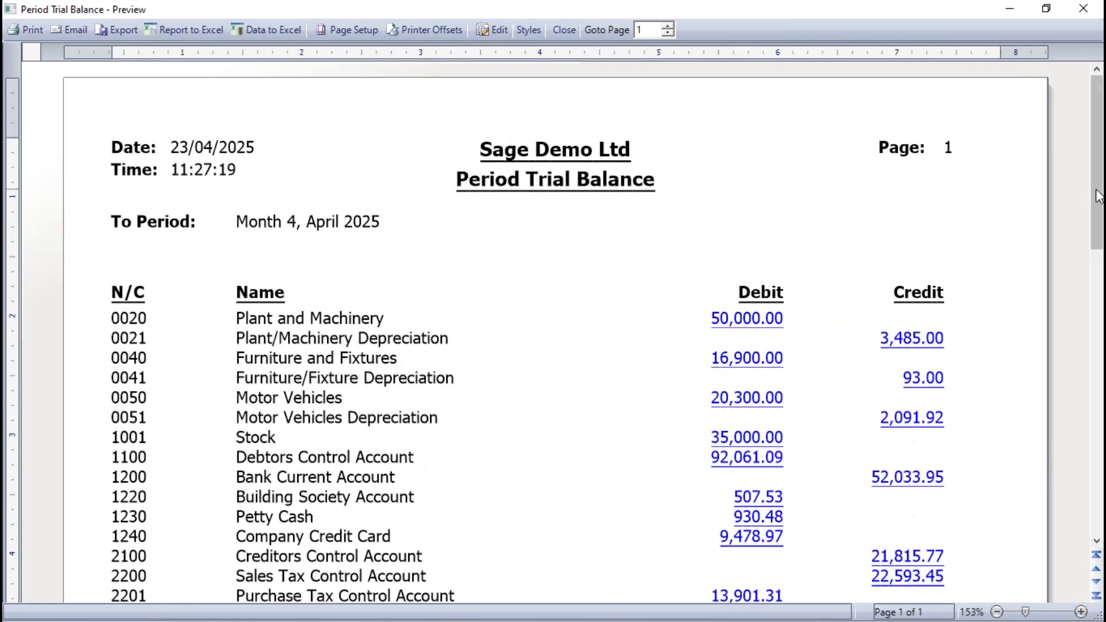
pyautogui.scroll(-3, 1095, 265)
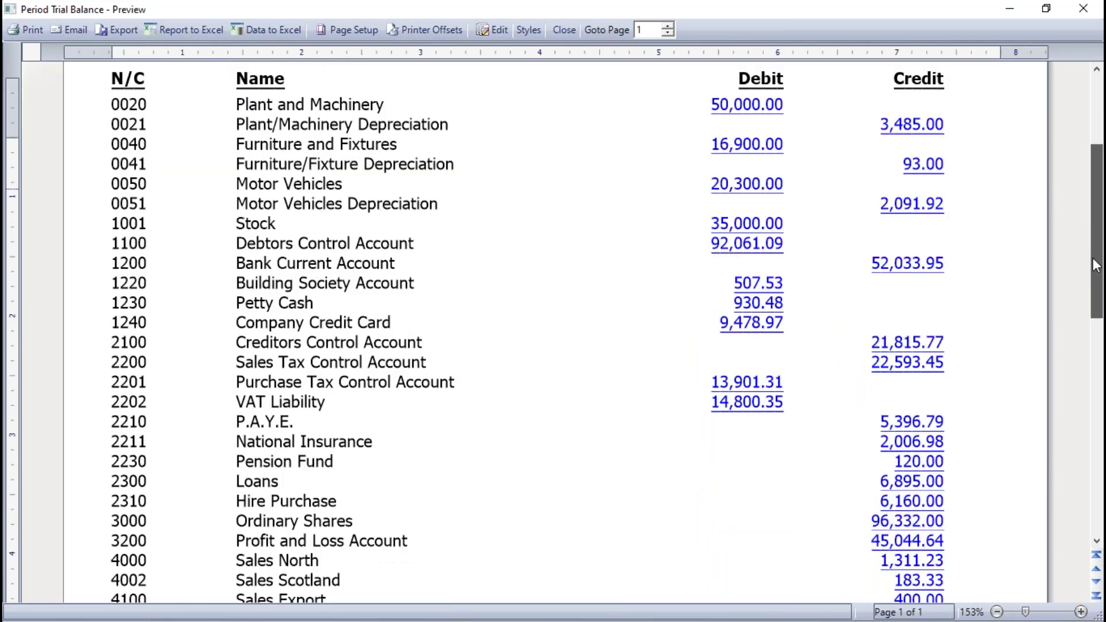
pyautogui.click(1097, 541)
pyautogui.click(1096, 541)
pyautogui.click(1096, 541)
pyautogui.click(1096, 541)
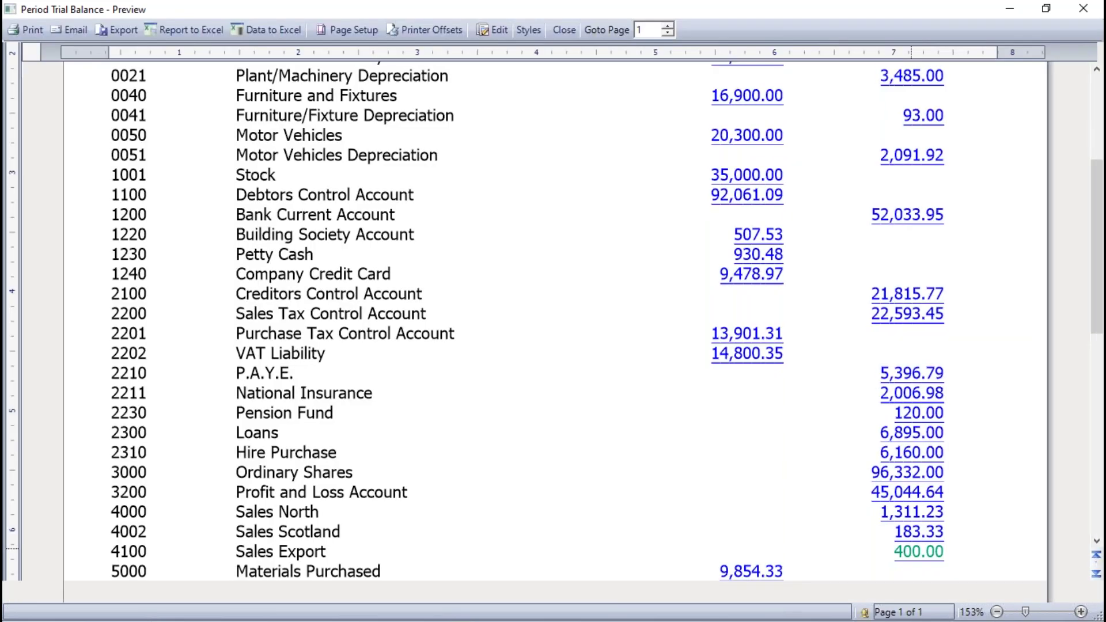
# Drill into the Sales Export credit value, examine its enlarged Nominal Activity report, and close both previews
pyautogui.click(914, 555)
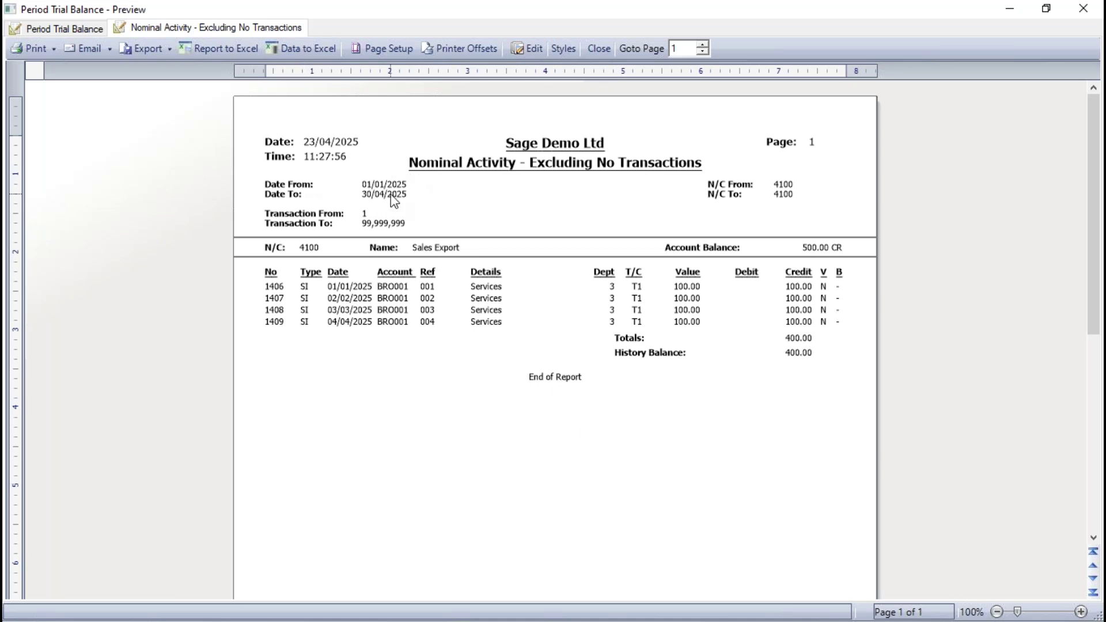
pyautogui.click(1081, 611)
pyautogui.click(1080, 612)
pyautogui.click(1081, 611)
pyautogui.click(1082, 612)
pyautogui.click(1081, 612)
pyautogui.click(1082, 612)
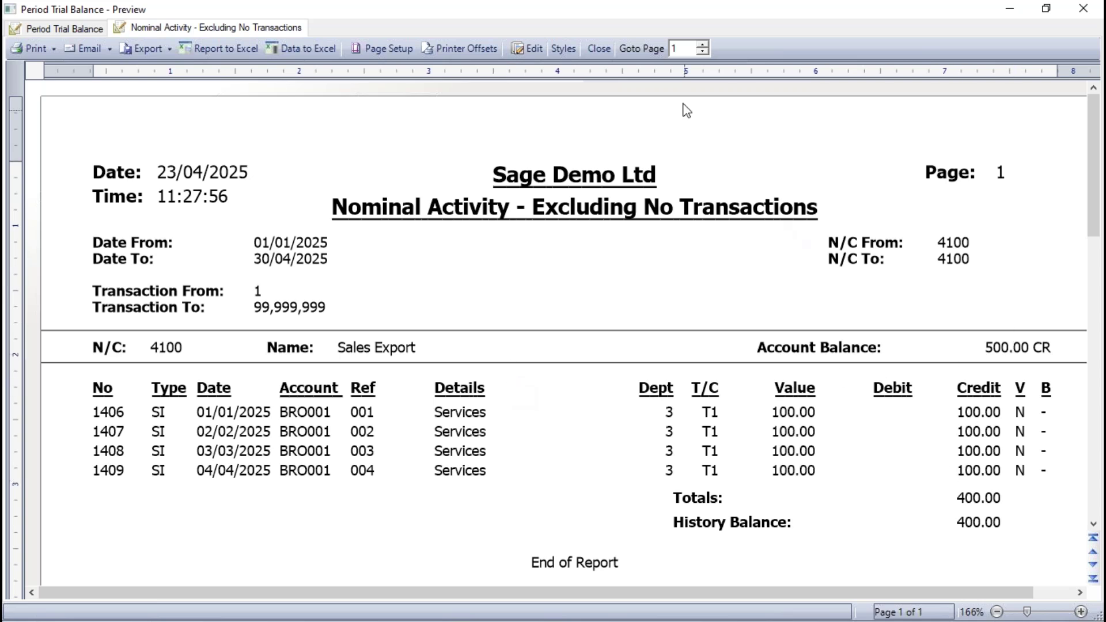
pyautogui.click(599, 50)
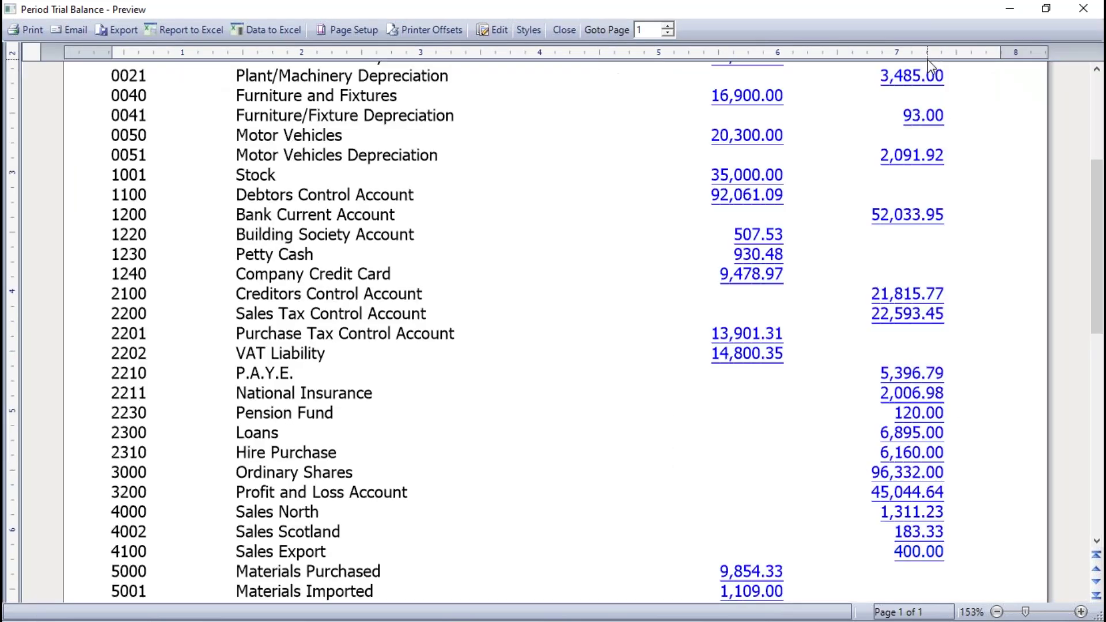
pyautogui.click(567, 34)
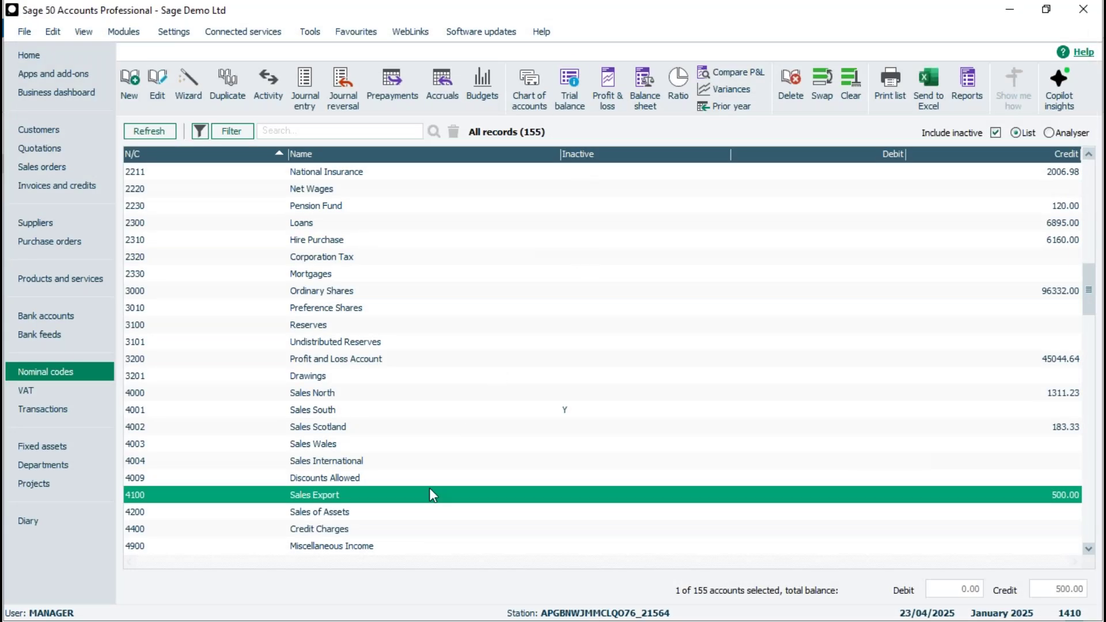
# Toggle the selection of Sales Export (4100), and add Sales North (4000) to it in the nominal codes list
pyautogui.click(395, 498)
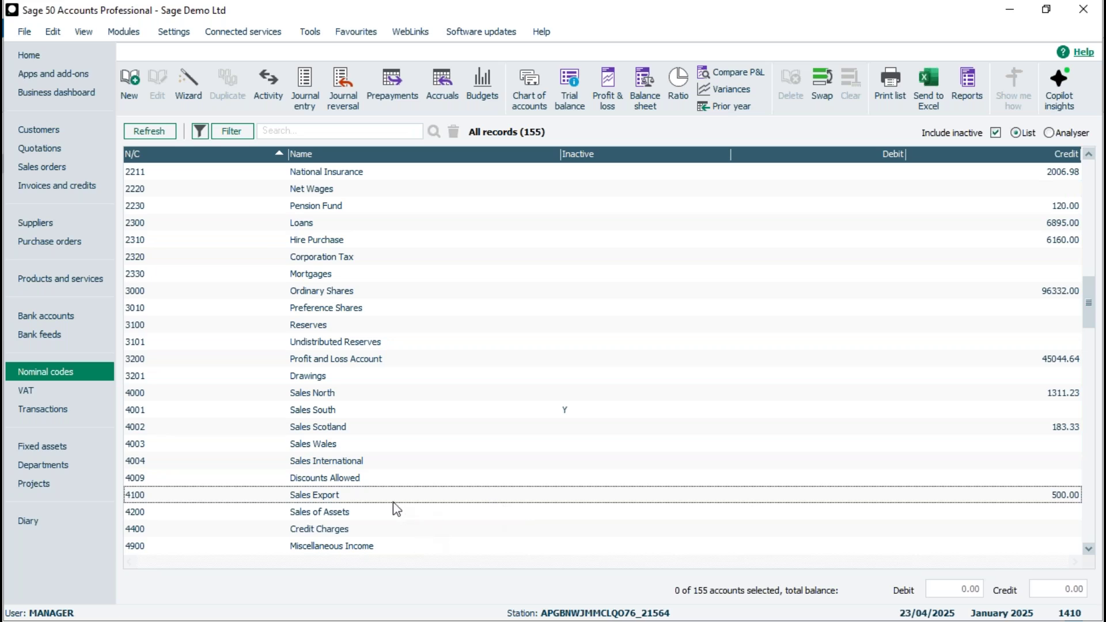
pyautogui.click(378, 499)
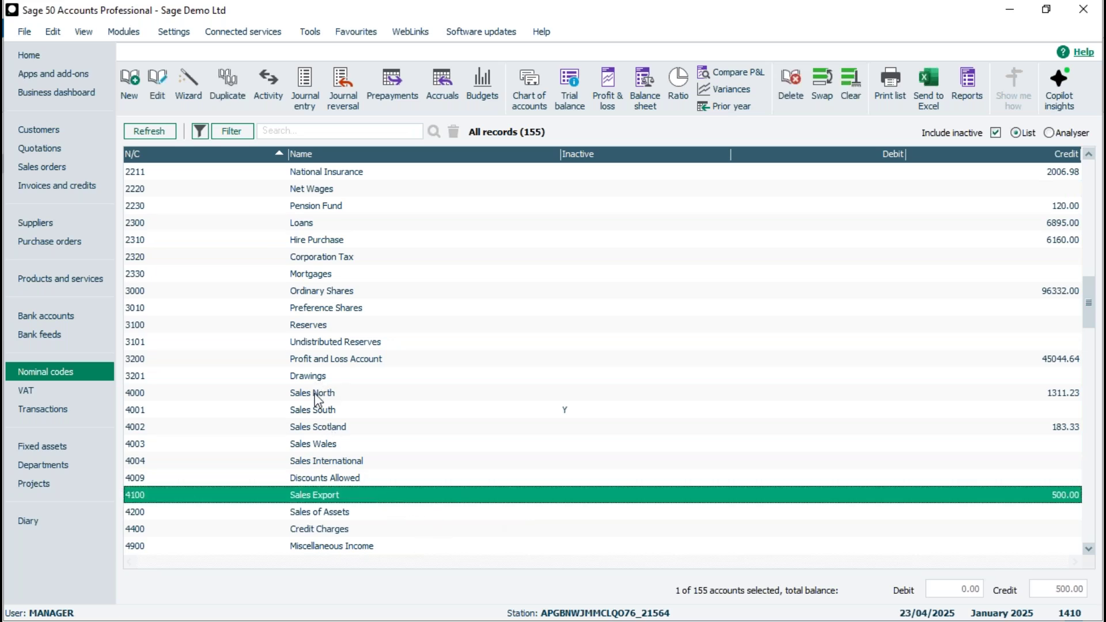
pyautogui.keyDown('ctrl'); pyautogui.click(144, 398); pyautogui.keyUp('ctrl')
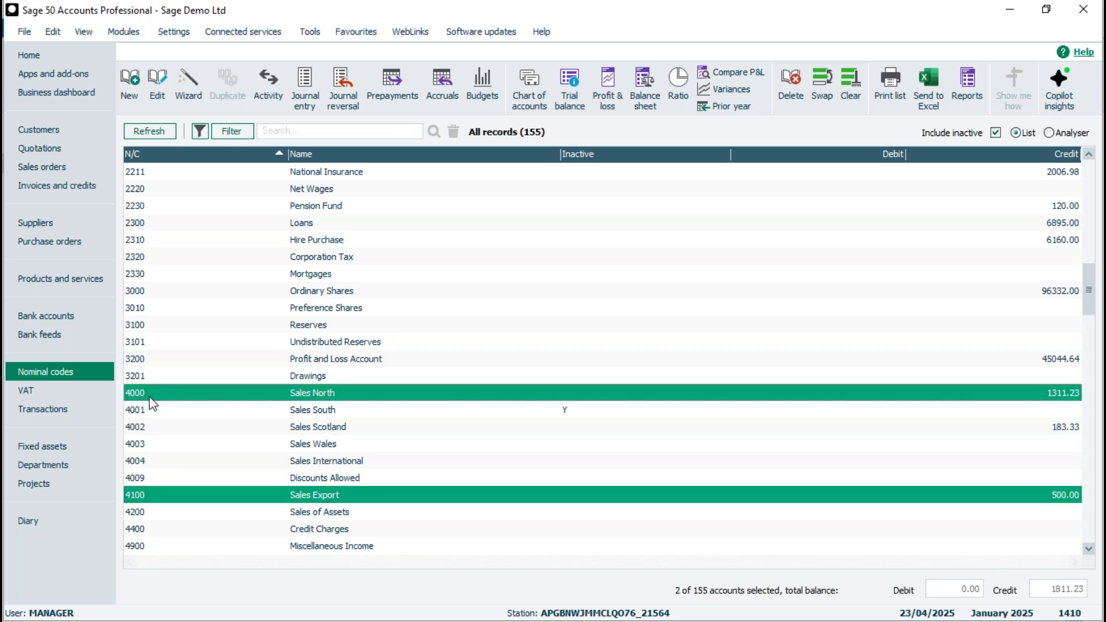
pyautogui.keyDown('ctrl'); pyautogui.click(156, 397); pyautogui.keyUp('ctrl')
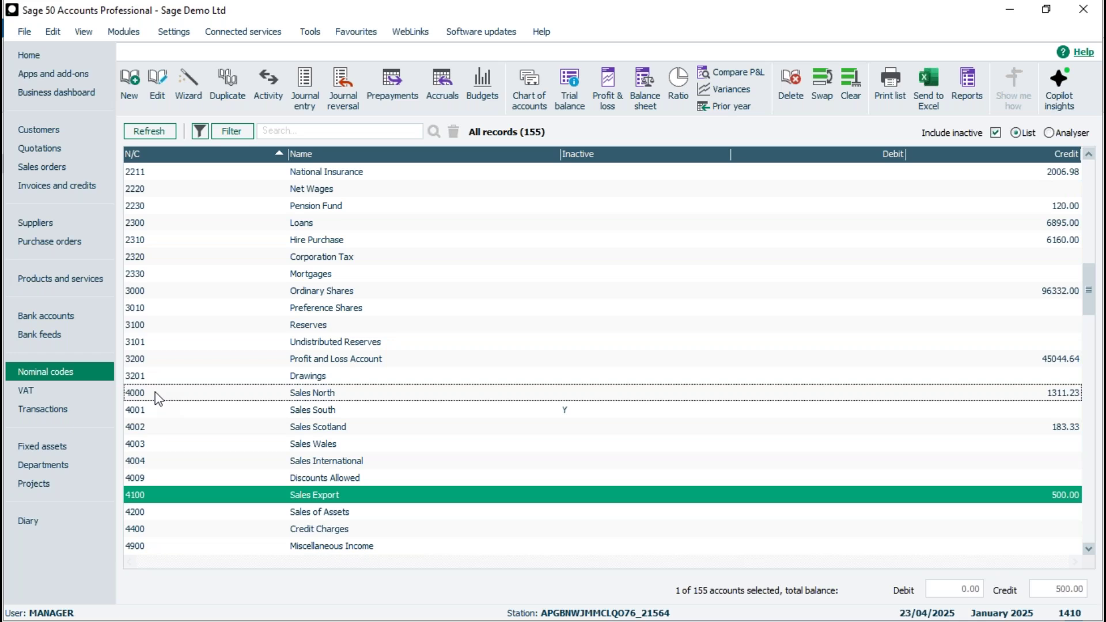
pyautogui.keyDown('ctrl'); pyautogui.click(154, 392); pyautogui.keyUp('ctrl')
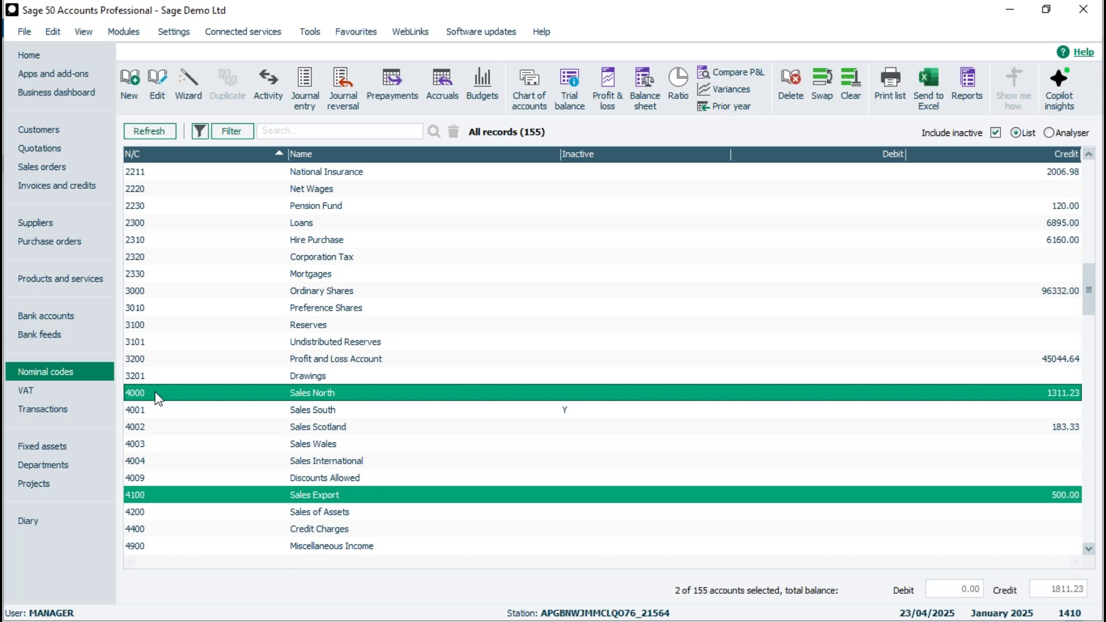
# Add Ordinary Shares, Pension Fund, Profit and Loss Account, Sales South and Sales International to the selected nominal codes
pyautogui.keyDown('ctrl'); pyautogui.click(387, 291); pyautogui.keyUp('ctrl')
pyautogui.keyDown('ctrl'); pyautogui.click(383, 206); pyautogui.keyUp('ctrl')
pyautogui.keyDown('ctrl'); pyautogui.click(395, 358); pyautogui.keyUp('ctrl')
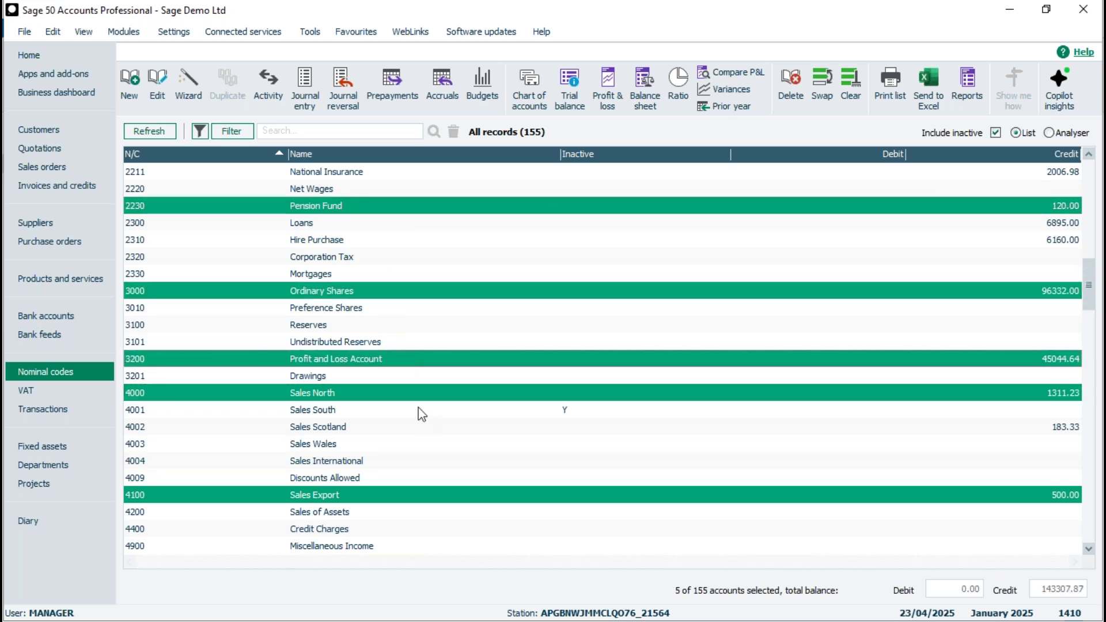
pyautogui.keyDown('ctrl'); pyautogui.click(422, 410); pyautogui.keyUp('ctrl')
pyautogui.keyDown('ctrl'); pyautogui.click(454, 461); pyautogui.keyUp('ctrl')
# Deselect every highlighted nominal code one by one, from Sales South through to Sales Export
pyautogui.keyDown('ctrl'); pyautogui.click(461, 411); pyautogui.keyUp('ctrl')
pyautogui.keyDown('ctrl'); pyautogui.click(462, 394); pyautogui.keyUp('ctrl')
pyautogui.keyDown('ctrl'); pyautogui.click(459, 359); pyautogui.keyUp('ctrl')
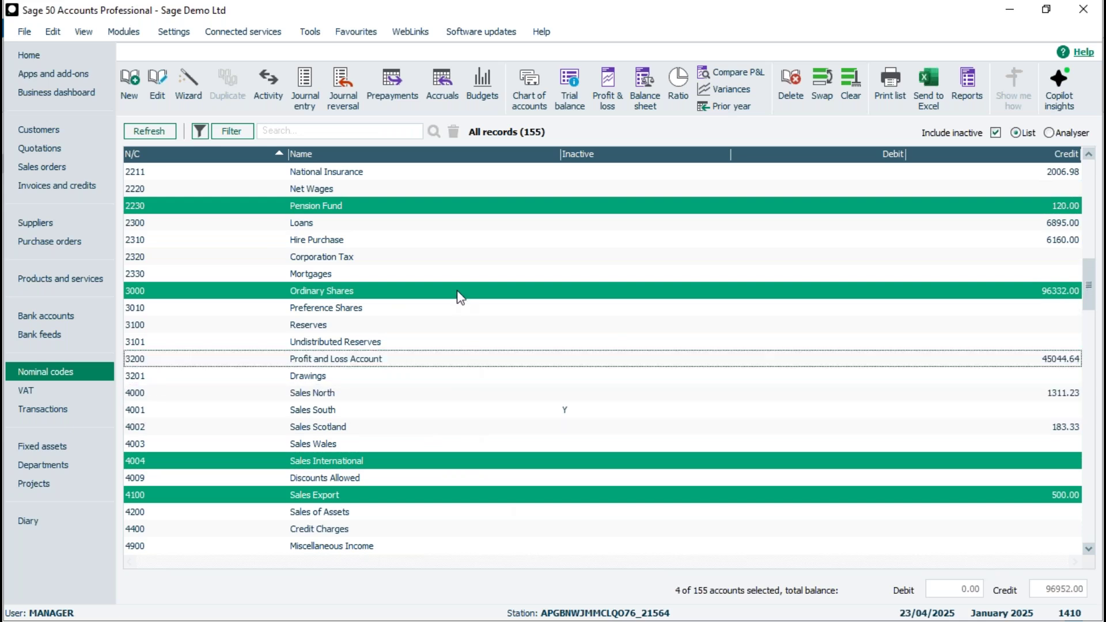
pyautogui.keyDown('ctrl'); pyautogui.click(459, 292); pyautogui.keyUp('ctrl')
pyautogui.keyDown('ctrl'); pyautogui.click(455, 208); pyautogui.keyUp('ctrl')
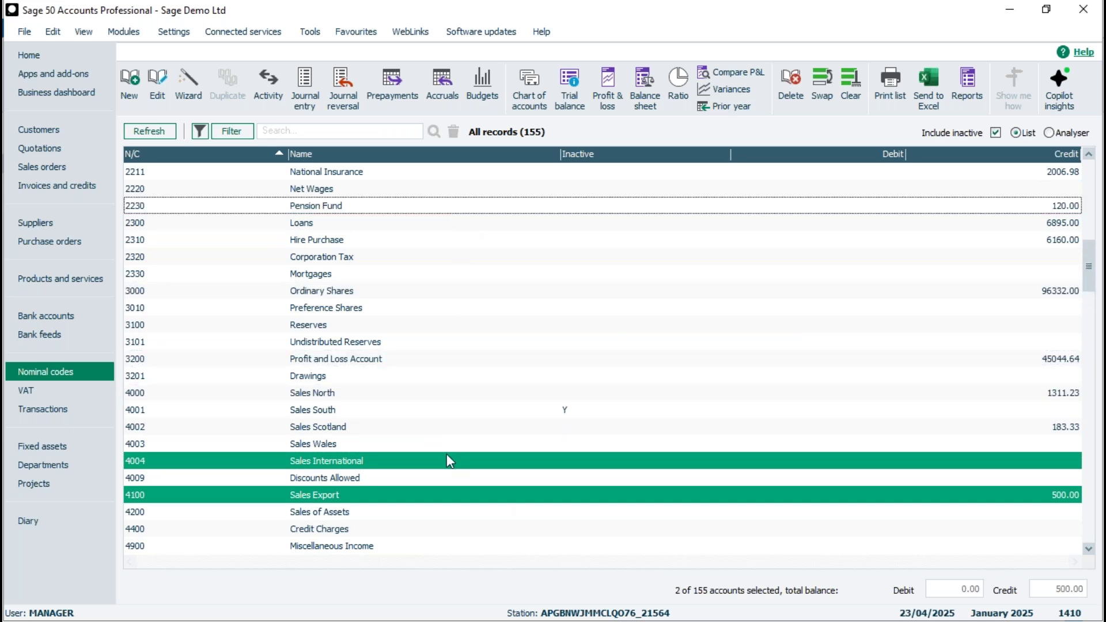
pyautogui.keyDown('ctrl'); pyautogui.click(450, 461); pyautogui.keyUp('ctrl')
pyautogui.keyDown('ctrl'); pyautogui.click(447, 497); pyautogui.keyUp('ctrl')
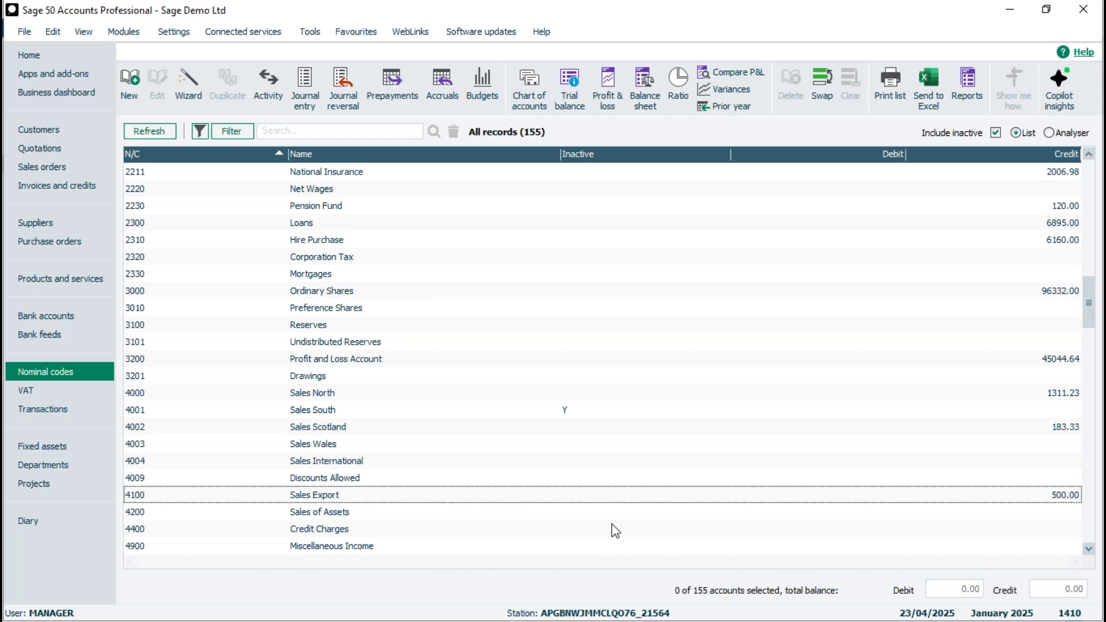
# Set the list selection style in the program options to Windows selection style, and reopen the nominal codes list
pyautogui.click(316, 36)
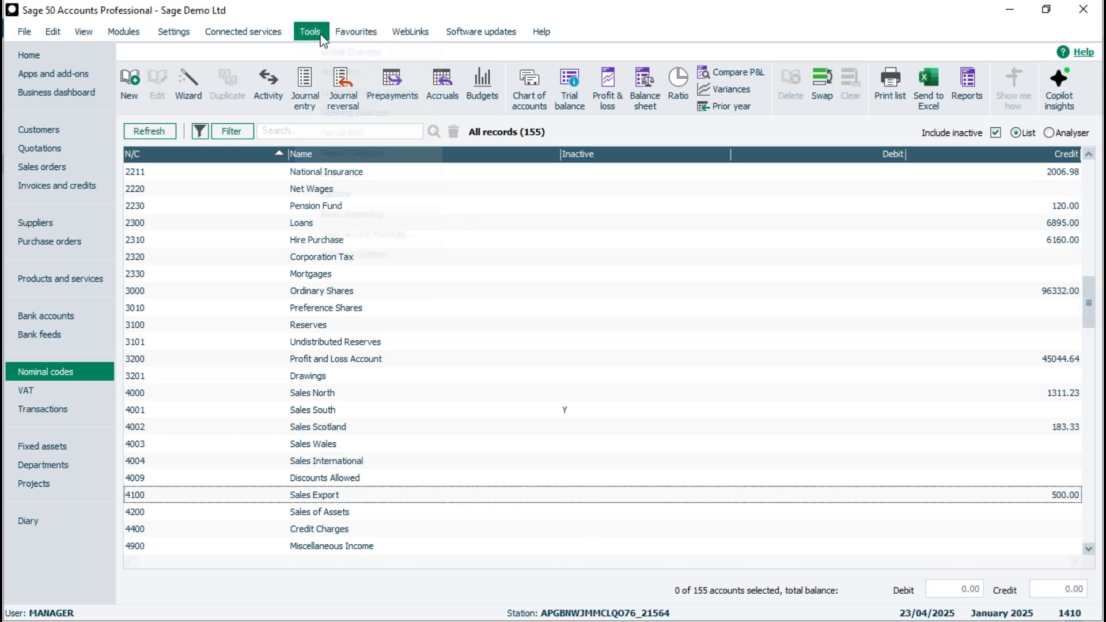
pyautogui.click(343, 213)
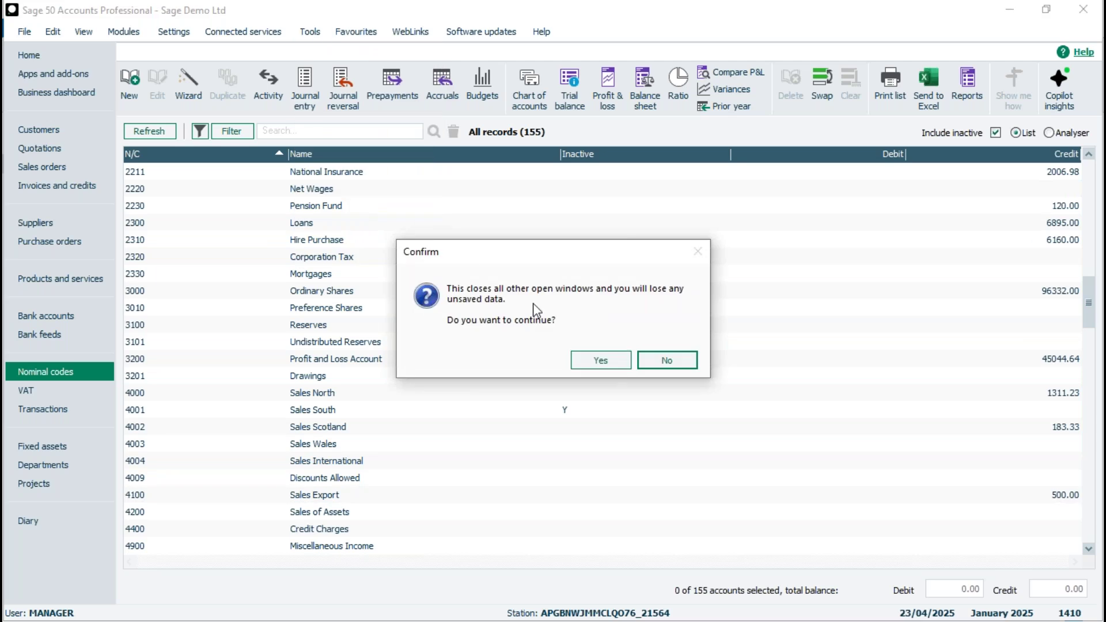
pyautogui.click(601, 362)
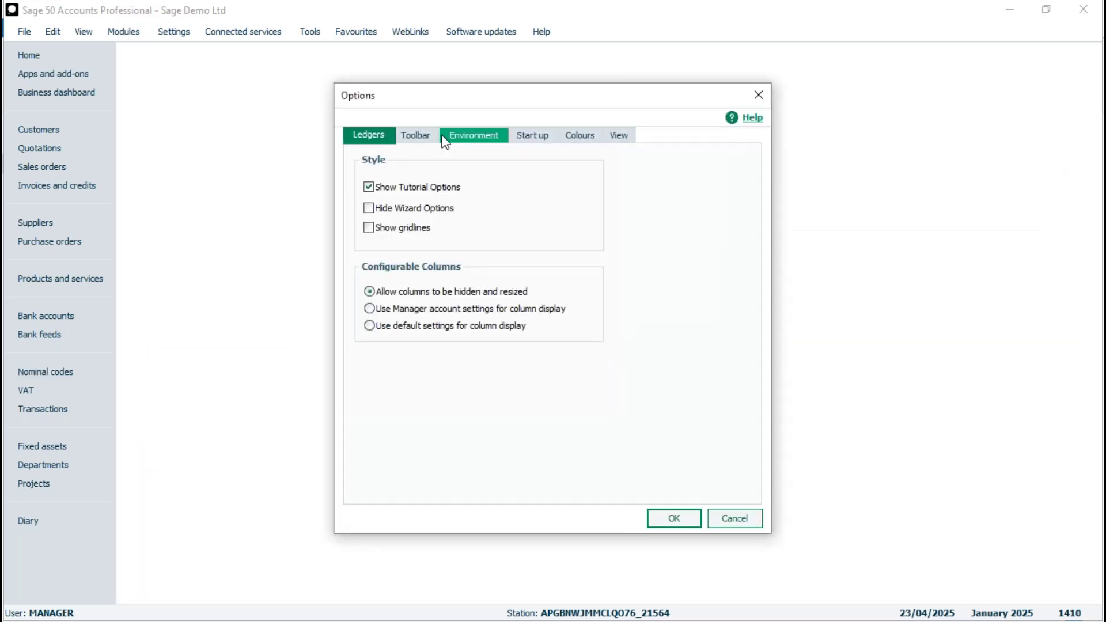
pyautogui.click(477, 137)
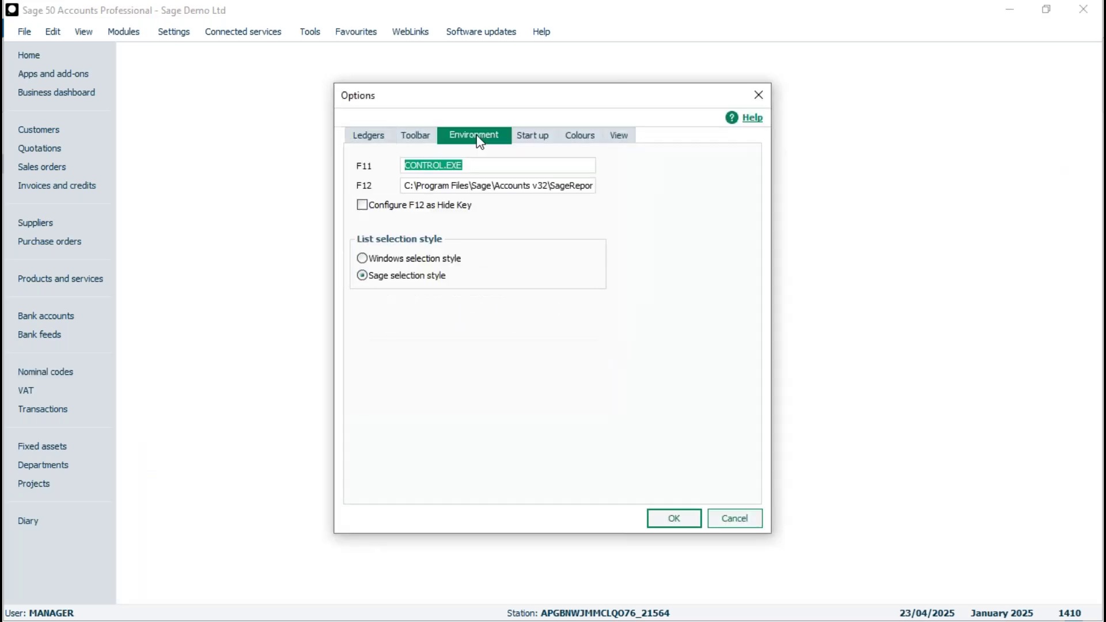
pyautogui.click(362, 259)
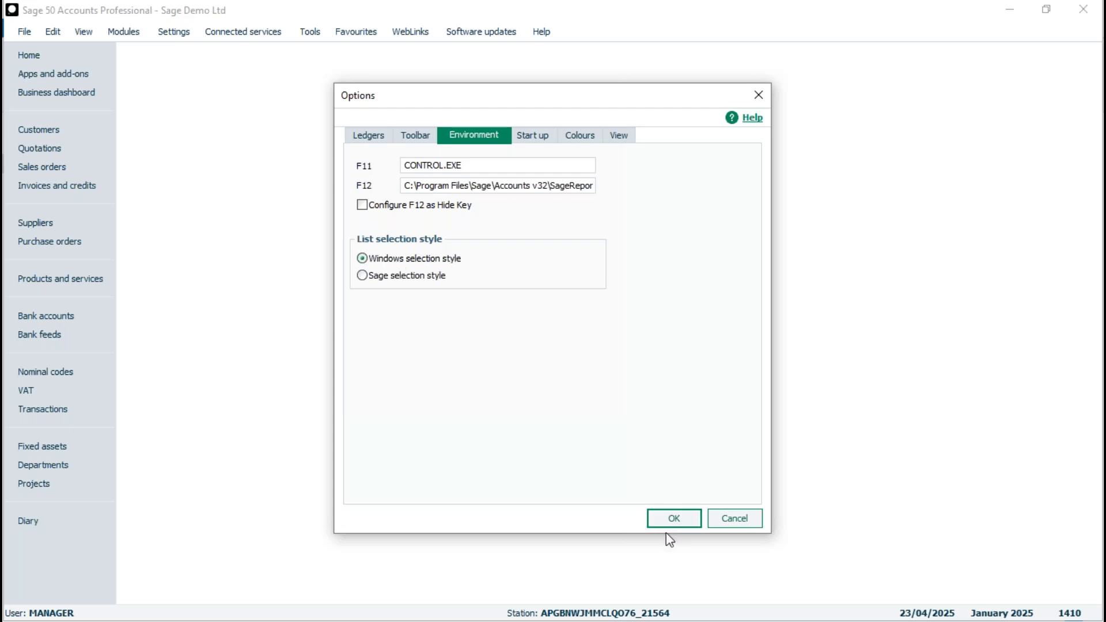
pyautogui.click(674, 520)
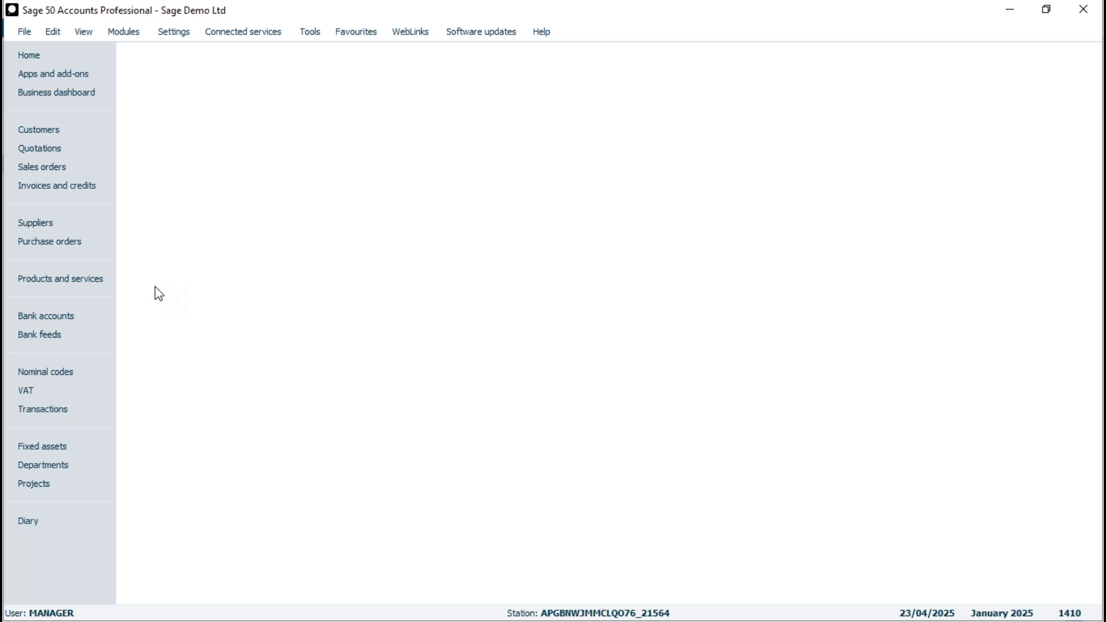
pyautogui.click(87, 380)
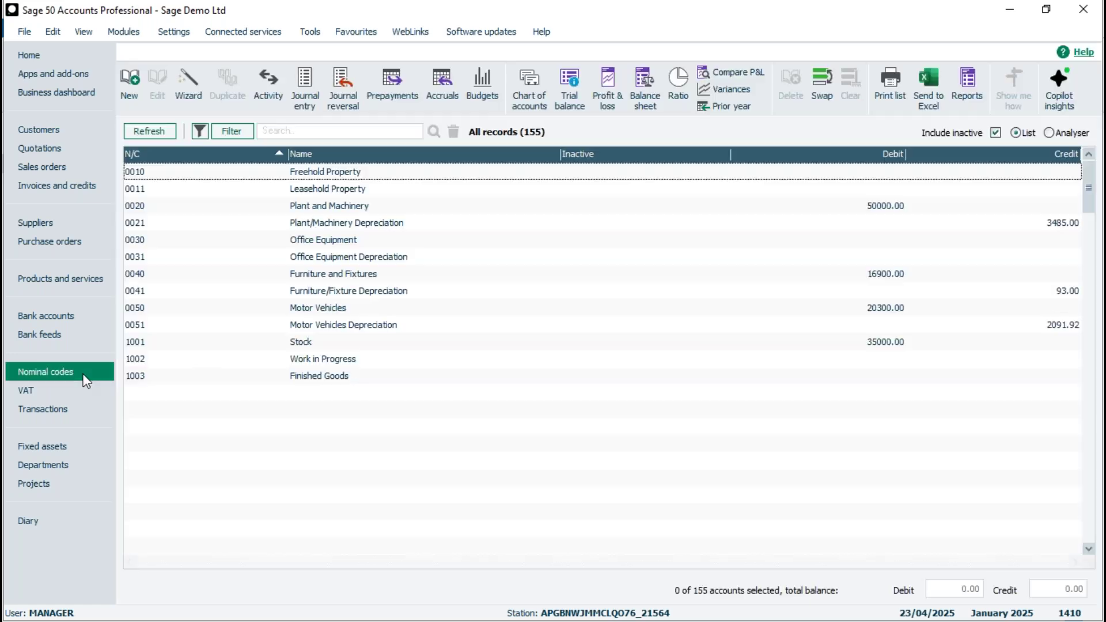
# Try single-record selection on various nominal codes, starting with Plant/Machinery Depreciation (0021) and Stock (1001)
pyautogui.click(349, 224)
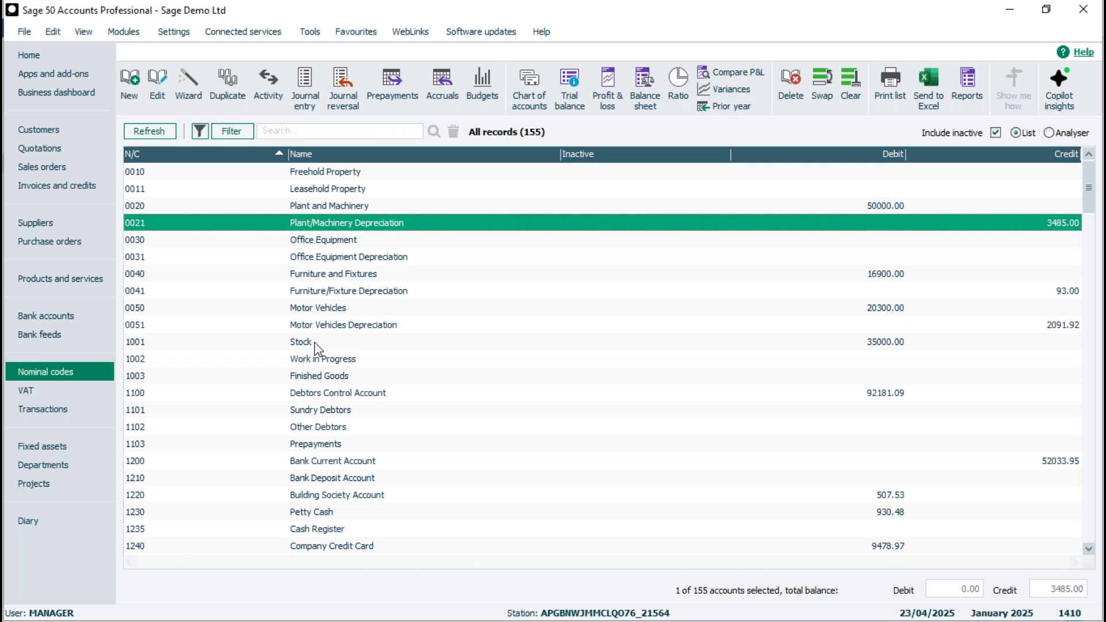
pyautogui.click(299, 344)
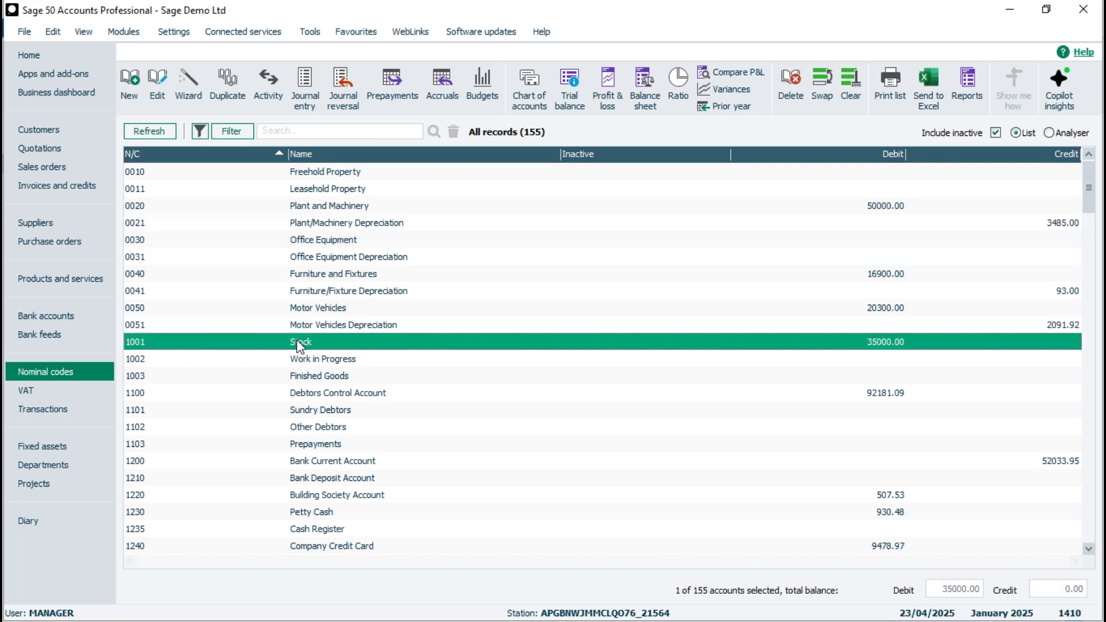
pyautogui.click(400, 512)
pyautogui.click(371, 427)
pyautogui.click(340, 325)
pyautogui.click(433, 359)
pyautogui.click(458, 461)
pyautogui.click(455, 529)
pyautogui.click(426, 427)
pyautogui.click(398, 343)
pyautogui.click(381, 275)
# Select the range of nominal codes from Office Equipment (0030) to Stock (1001), and replace it with Prepayments (1103) alone
pyautogui.click(366, 241)
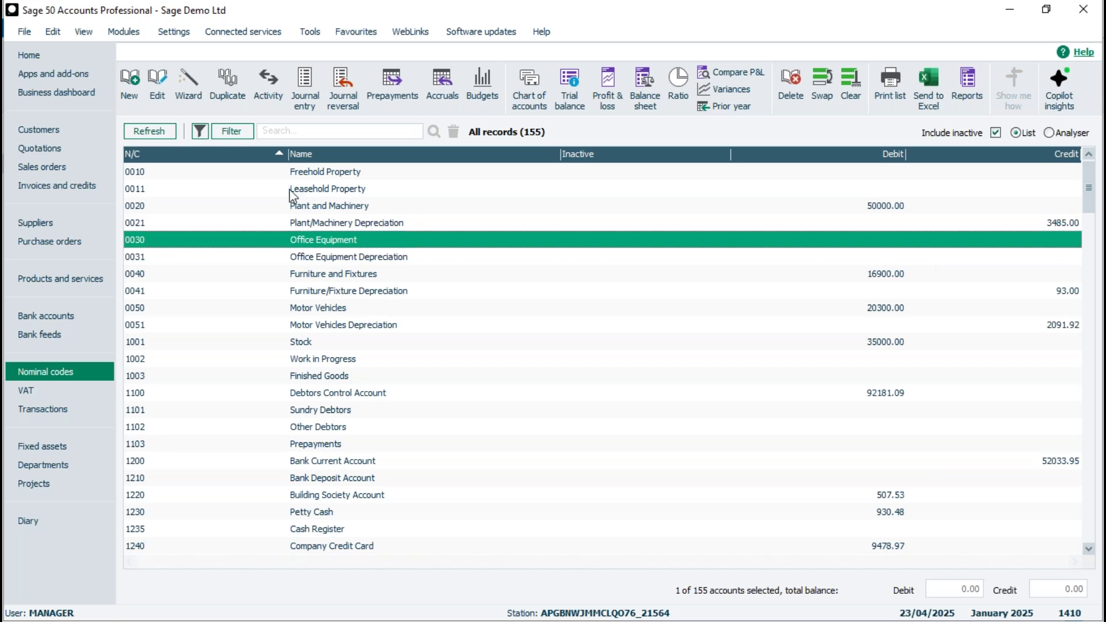
pyautogui.keyDown('shift'); pyautogui.click(303, 343); pyautogui.keyUp('shift')
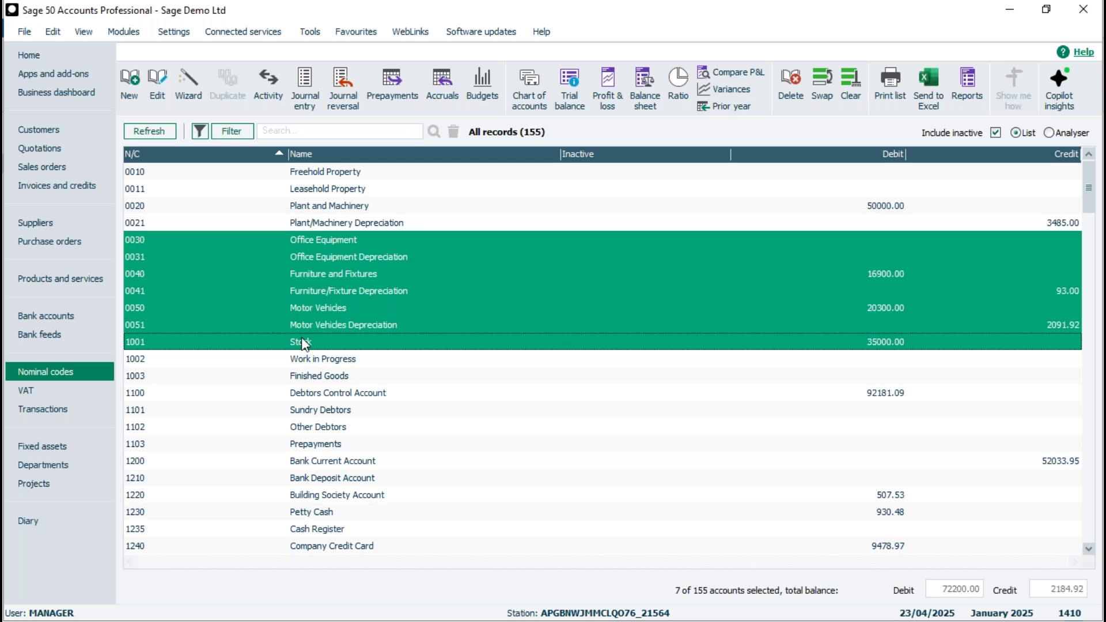
pyautogui.click(337, 444)
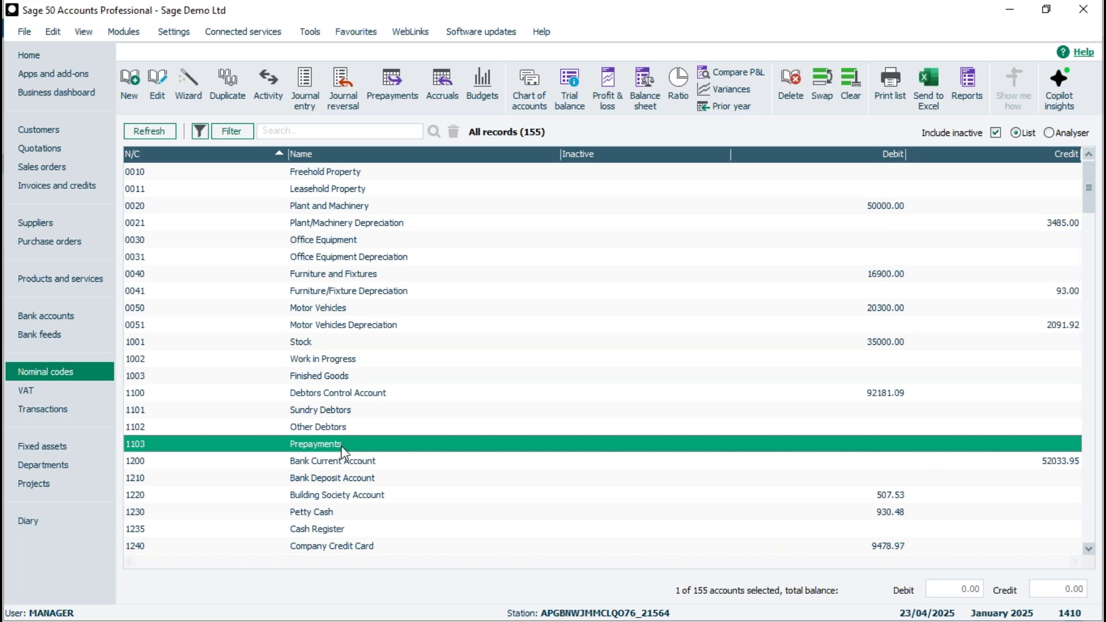
# Select the nominal codes from Office Equipment (0030) to Stock (1001) plus Petty Cash (1230), and replace them with Debtors Control Account (1100) alone
pyautogui.click(316, 241)
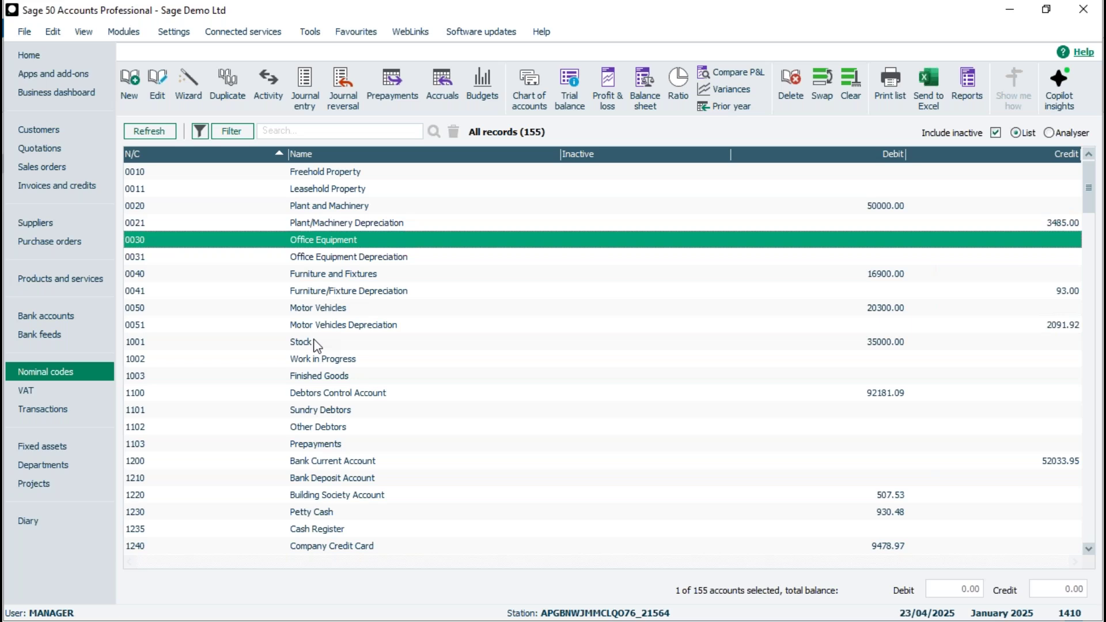
pyautogui.keyDown('shift'); pyautogui.click(315, 341); pyautogui.keyUp('shift')
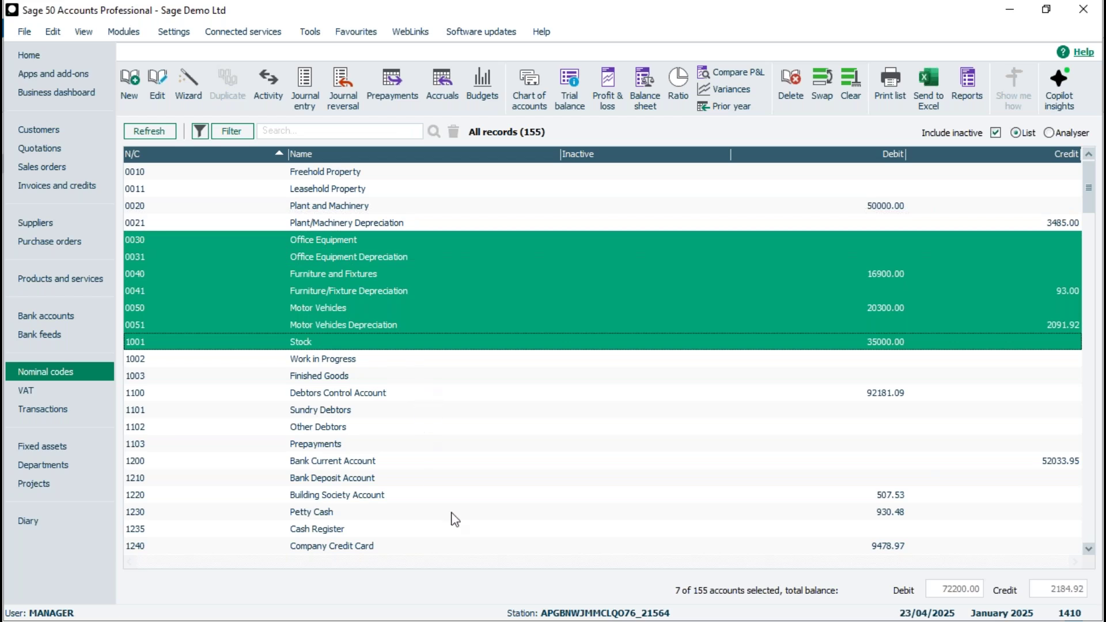
pyautogui.keyDown('ctrl'); pyautogui.click(307, 514); pyautogui.keyUp('ctrl')
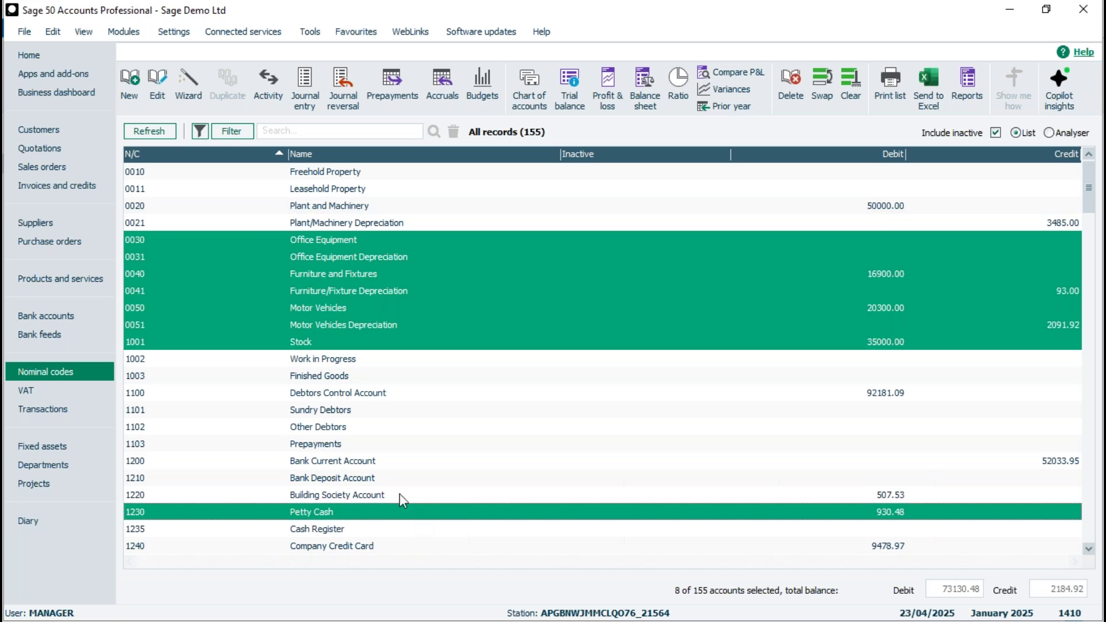
pyautogui.click(329, 394)
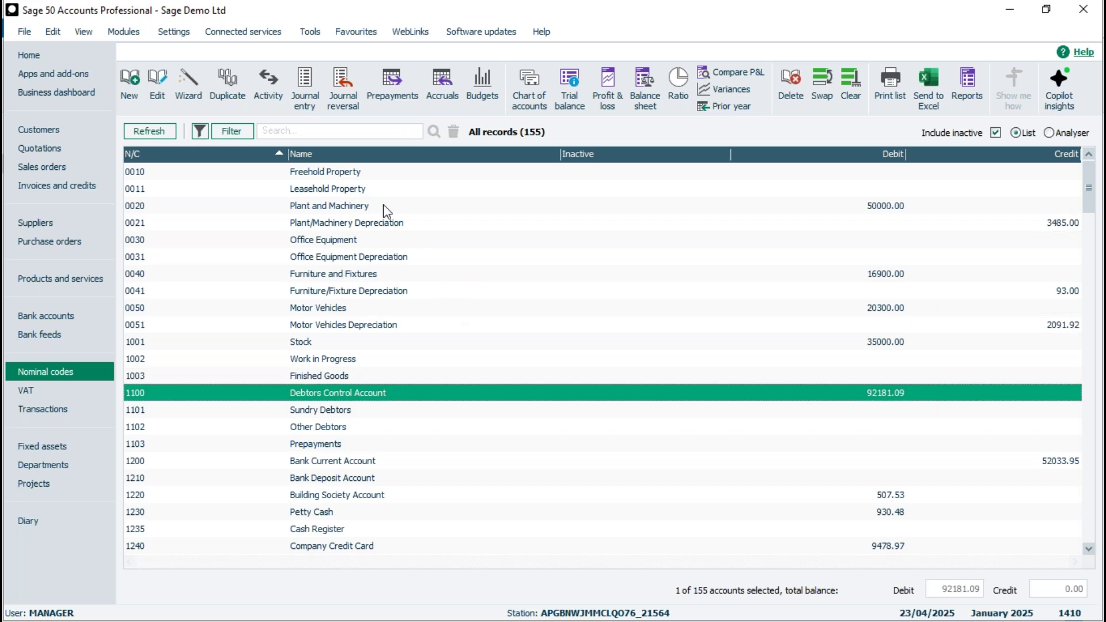
# Open the program options and examine the Environment, Ledgers, Toolbar, Start up, Colours and View settings
pyautogui.click(309, 29)
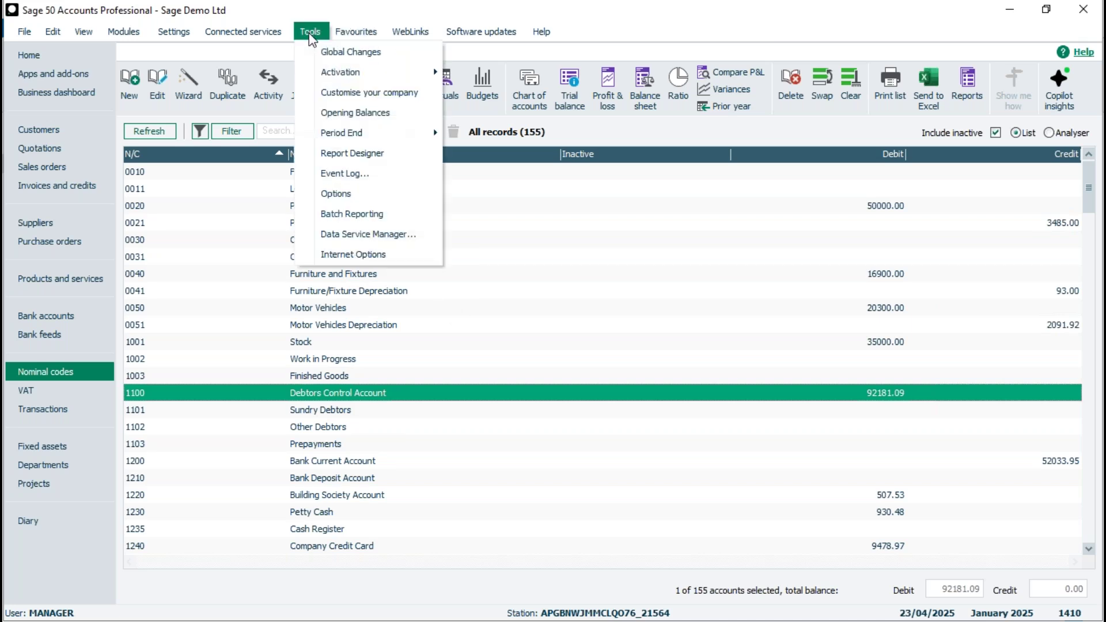
pyautogui.click(343, 194)
pyautogui.click(597, 361)
pyautogui.click(474, 137)
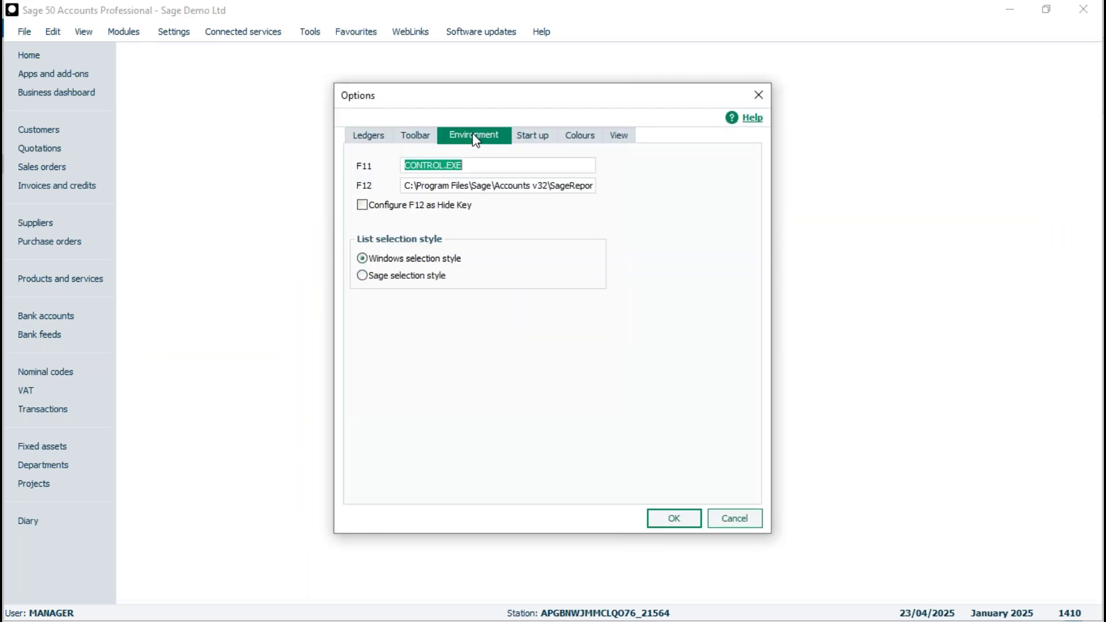
pyautogui.click(376, 139)
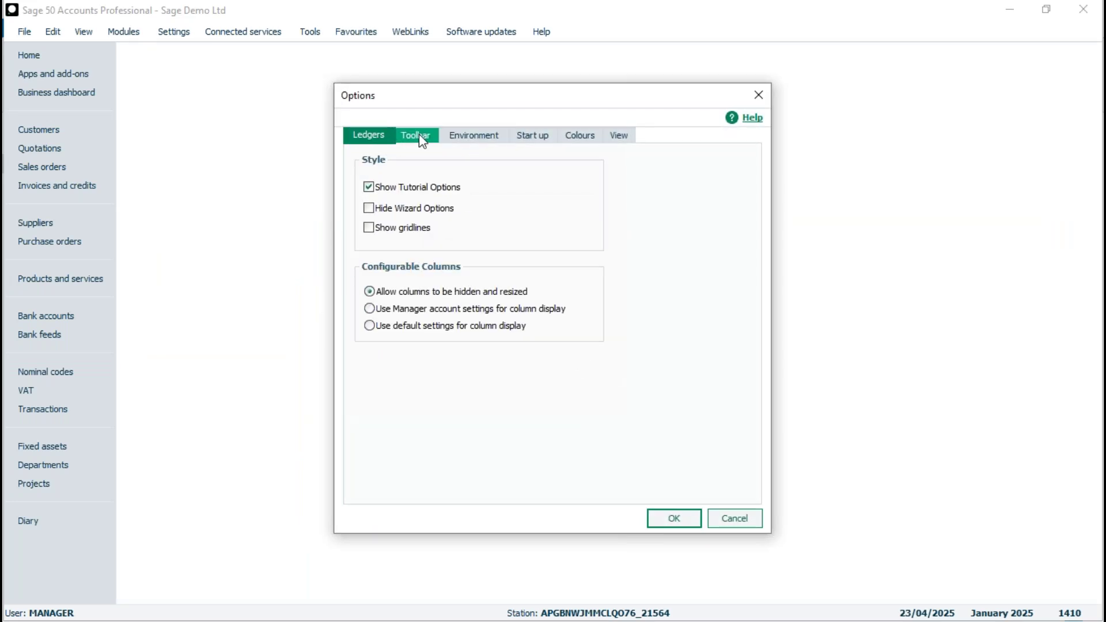
pyautogui.click(420, 137)
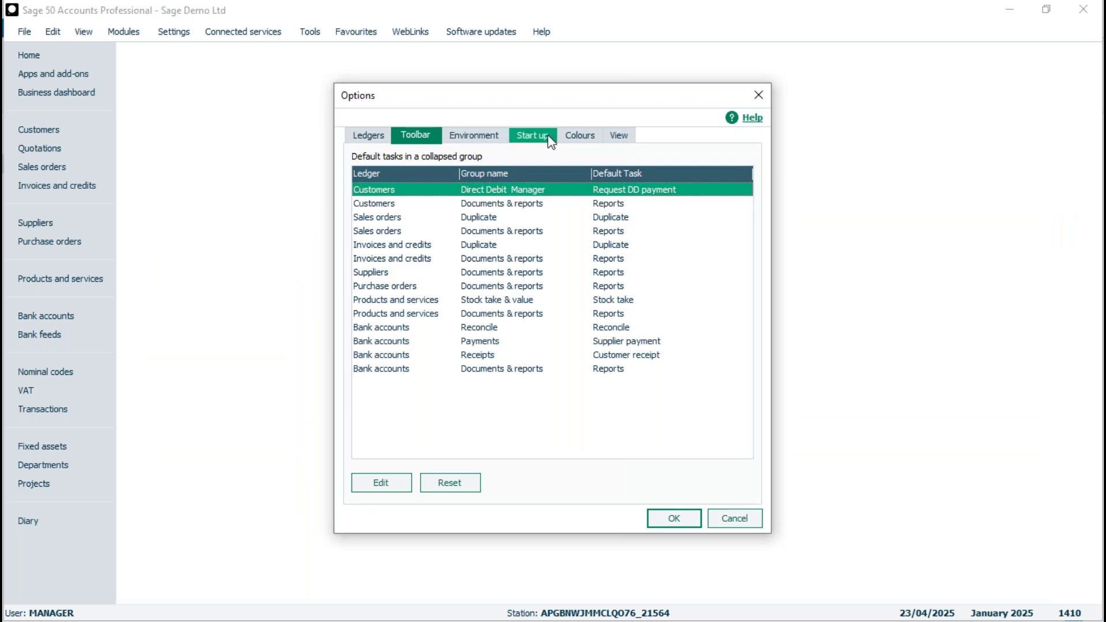
pyautogui.click(531, 137)
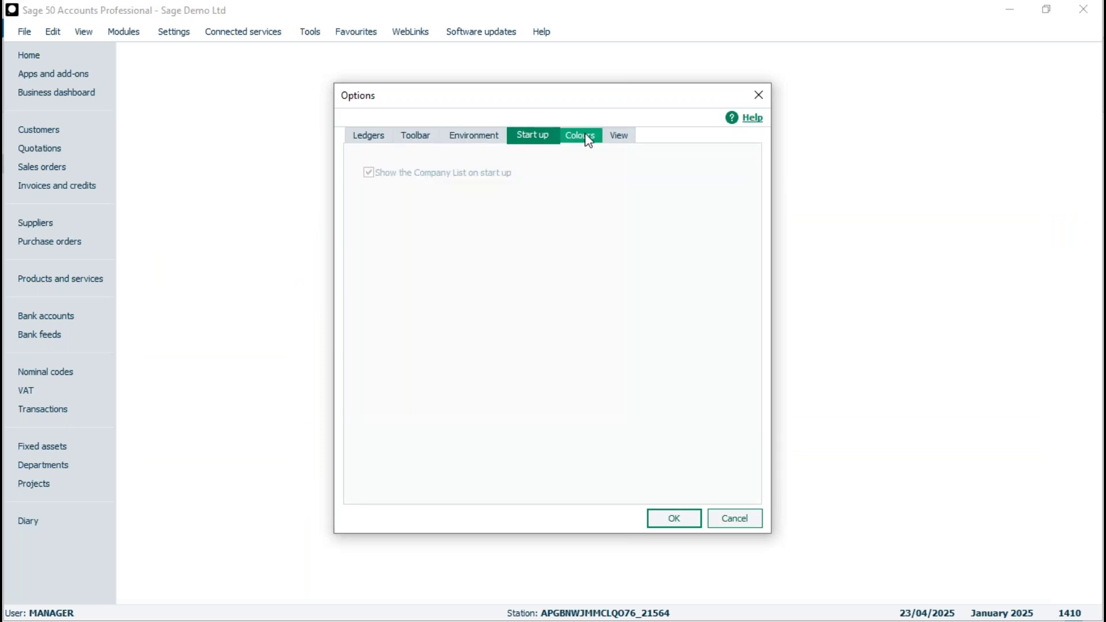
pyautogui.click(588, 140)
pyautogui.click(620, 141)
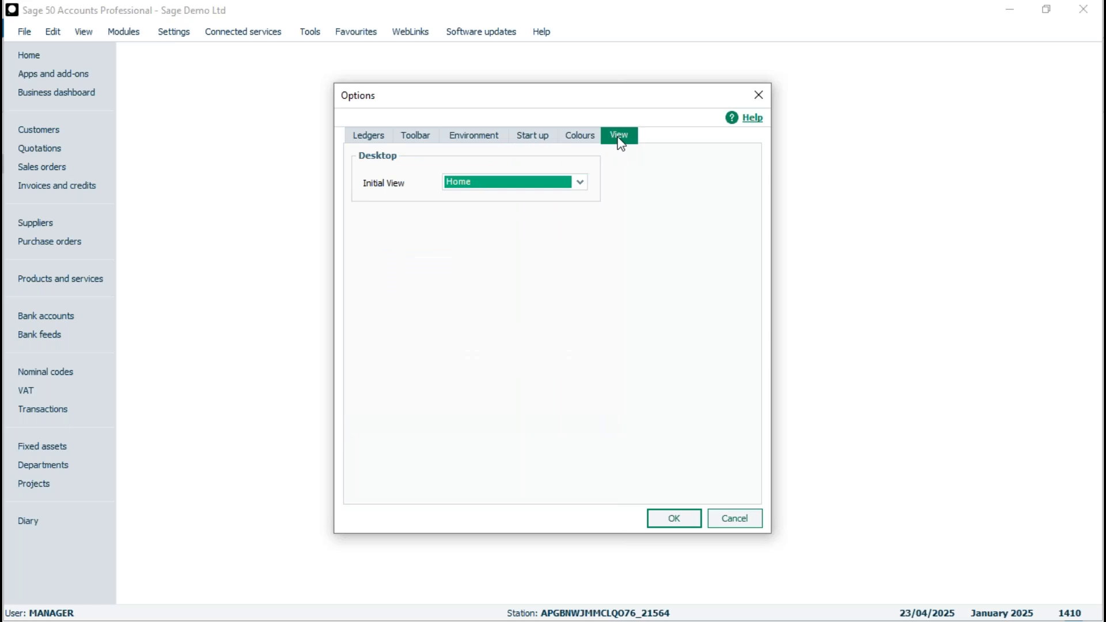
# Browse the available Initial View choices for the desktop and choose Home
pyautogui.click(510, 186)
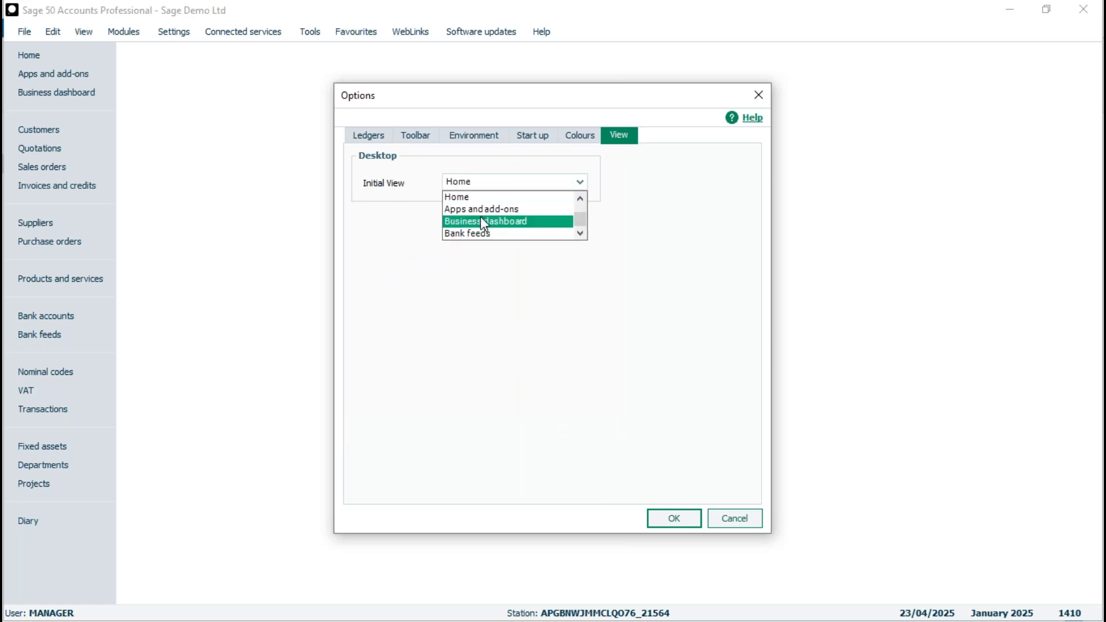
pyautogui.click(581, 198)
pyautogui.click(580, 199)
pyautogui.click(581, 198)
pyautogui.click(581, 199)
pyautogui.click(581, 198)
pyautogui.click(580, 234)
pyautogui.click(581, 233)
pyautogui.click(580, 233)
pyautogui.click(580, 233)
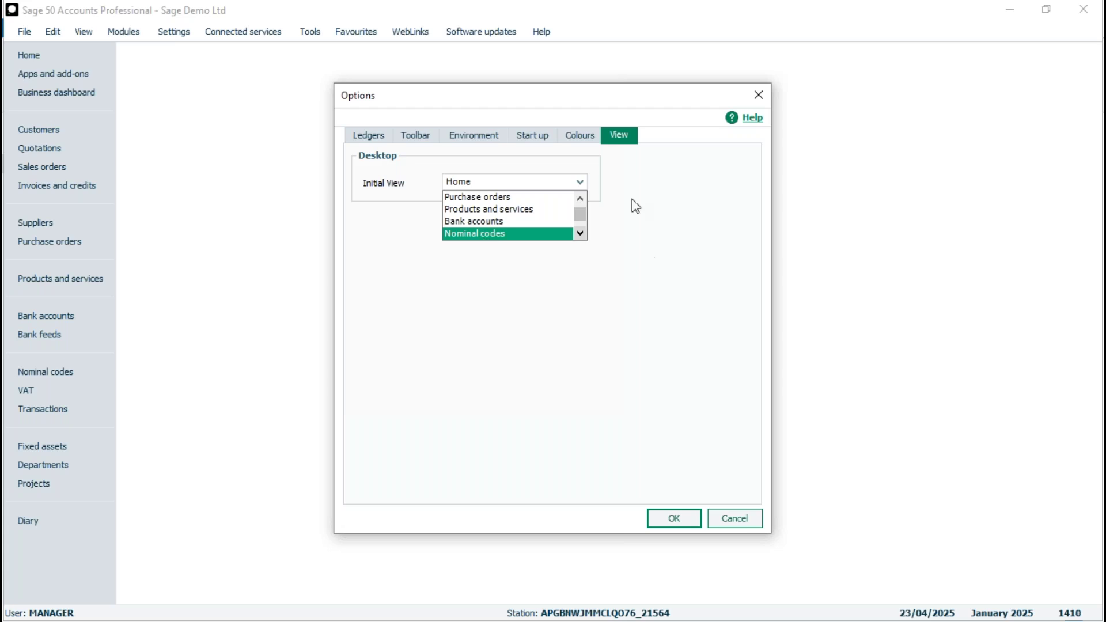
pyautogui.scroll(2, 583, 214)
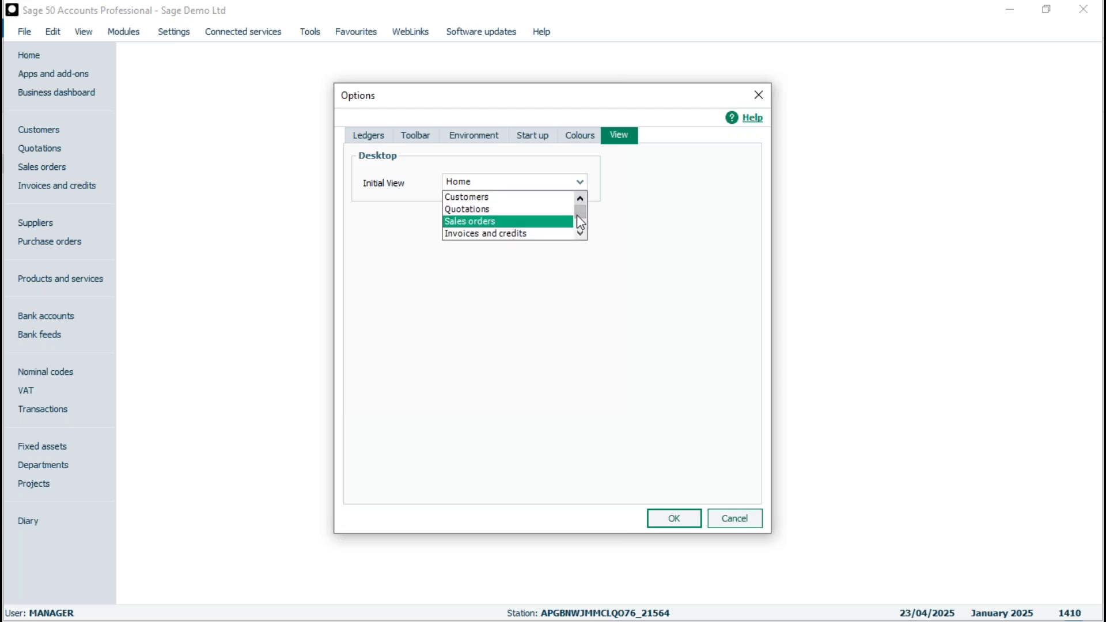
pyautogui.scroll(1, 576, 216)
pyautogui.click(456, 197)
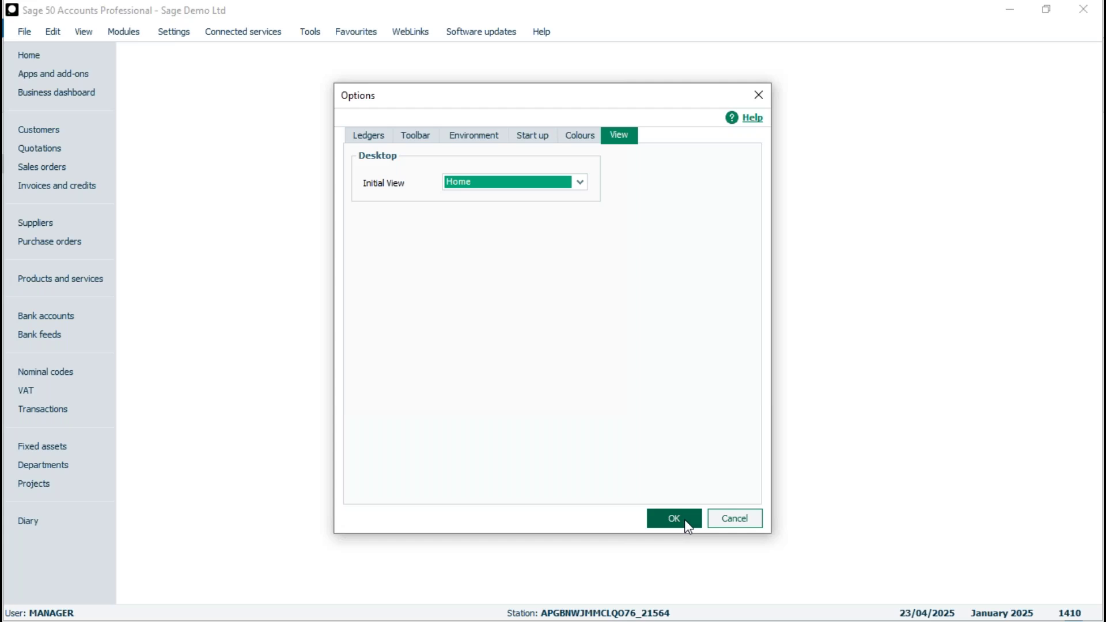
# Set the list selection style in the program options to Sage selection style, and reopen the nominal codes list
pyautogui.click(475, 140)
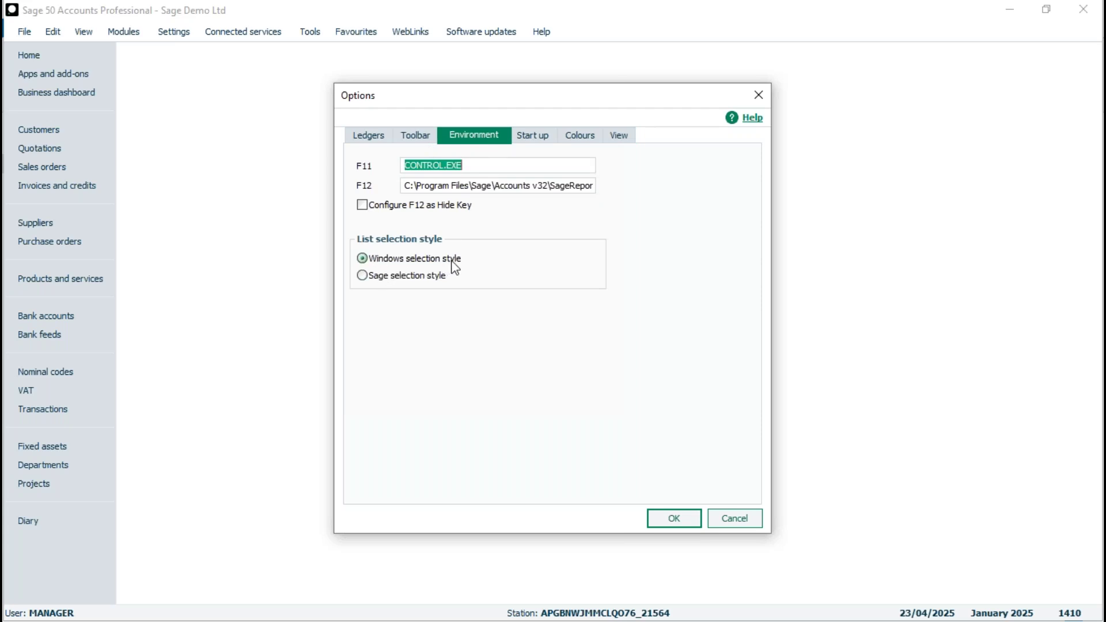
pyautogui.click(363, 277)
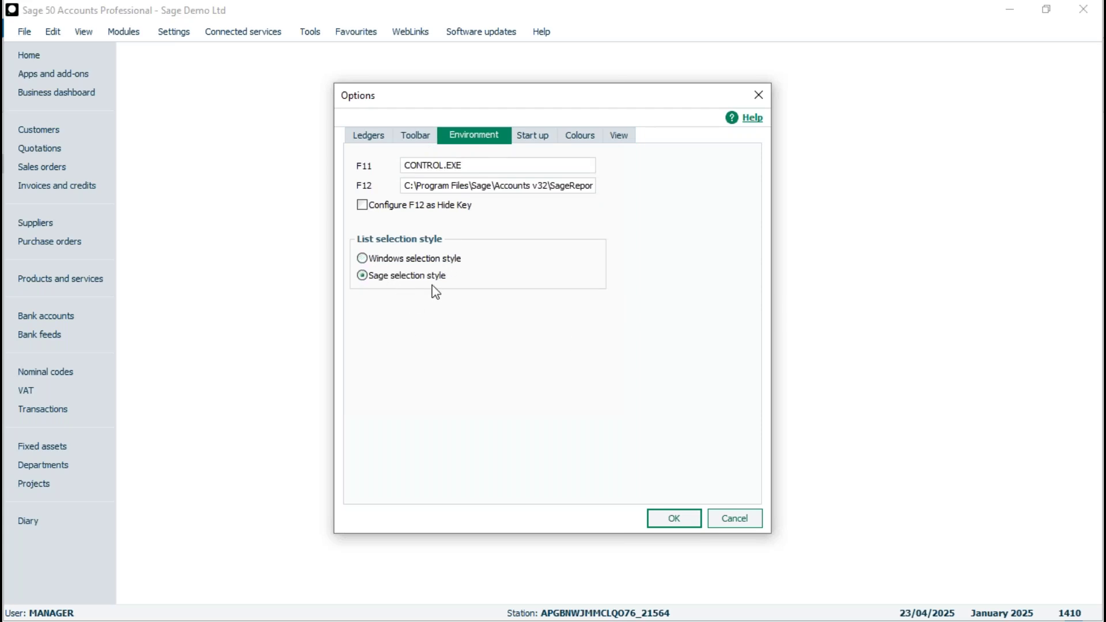
pyautogui.click(673, 518)
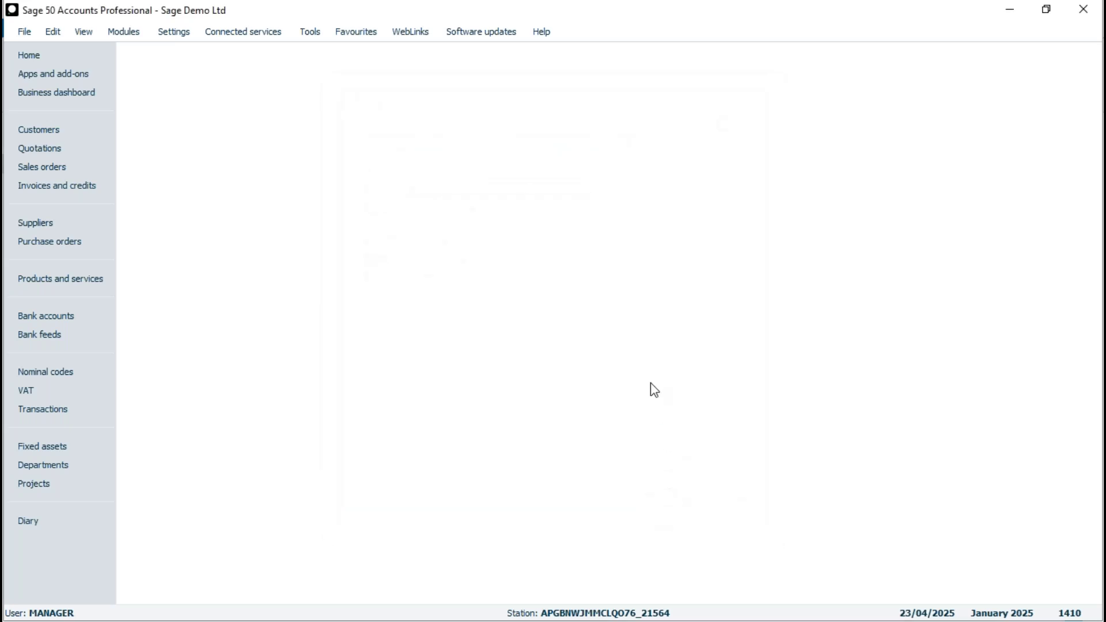
pyautogui.click(50, 375)
# Select Office Equipment, Motor Vehicles Depreciation, Sundry Debtors, Other Debtors, Prepayments and Bank Deposit Account together in the nominal codes list
pyautogui.click(340, 325)
pyautogui.click(346, 410)
pyautogui.click(352, 478)
pyautogui.click(346, 443)
pyautogui.click(346, 427)
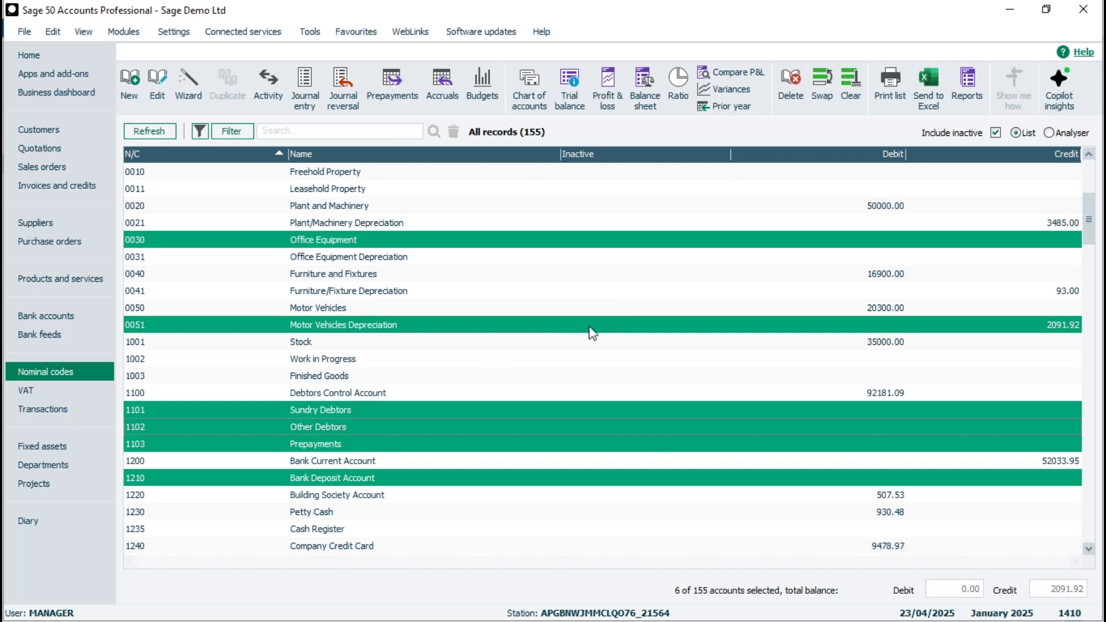
# Deselect Prepayments, Other Debtors and Sundry Debtors individually, and clear the rest of the nominal code selection at once
pyautogui.click(402, 453)
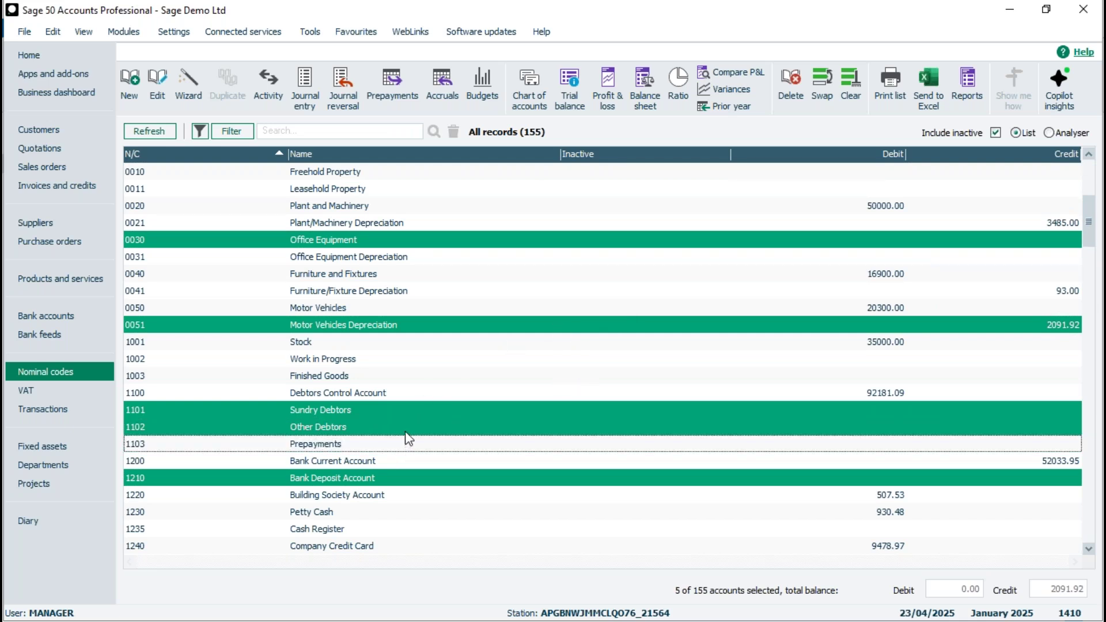
pyautogui.click(406, 427)
pyautogui.click(406, 410)
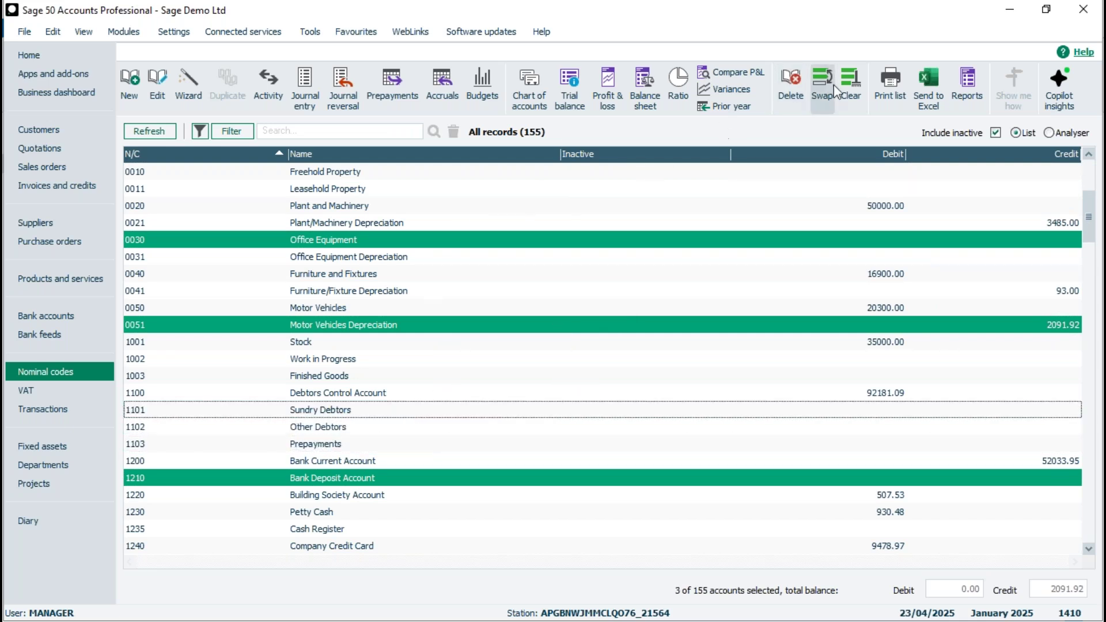
pyautogui.click(850, 87)
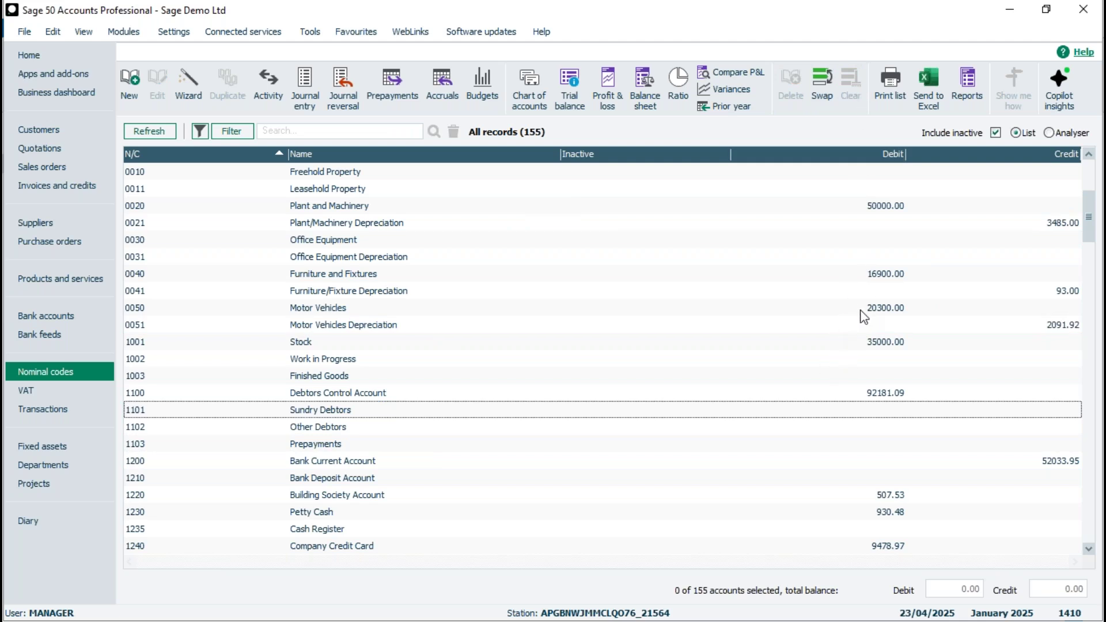